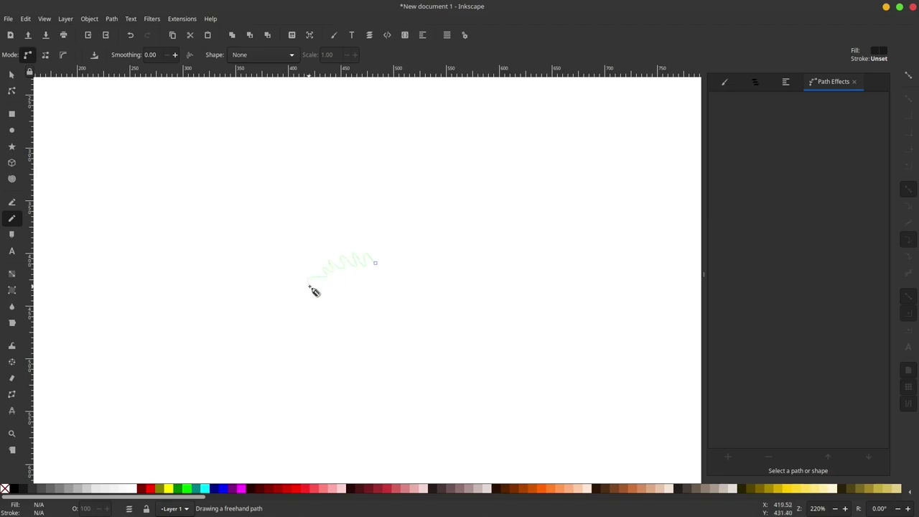
Draw the first jagged black leaf shapes of the sprig with the Pencil tool
{"action": "scroll", "coordinate": [314, 291], "scroll_direction": "up", "scroll_amount": 1, "text": "ctrl"}
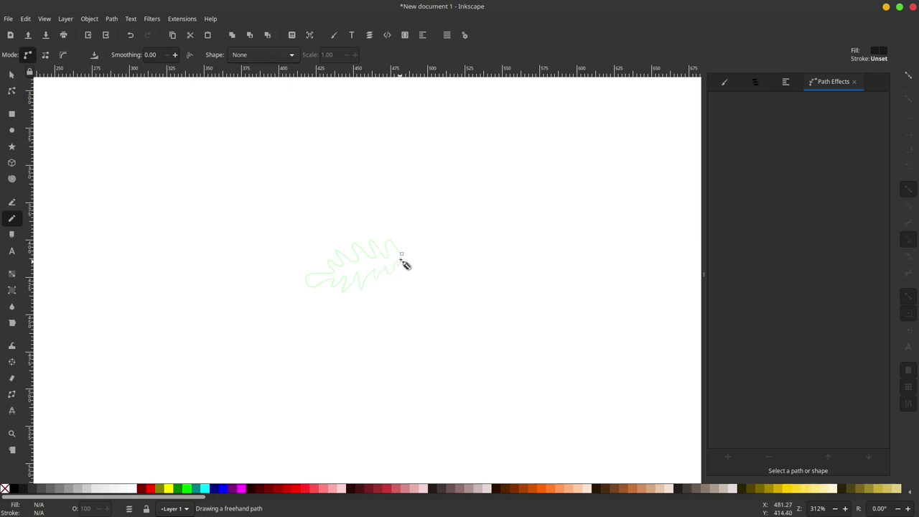
{"action": "left_click_drag", "start_coordinate": [408, 257], "coordinate": [408, 253]}
{"action": "scroll", "coordinate": [346, 253], "scroll_direction": "right", "scroll_amount": 3}
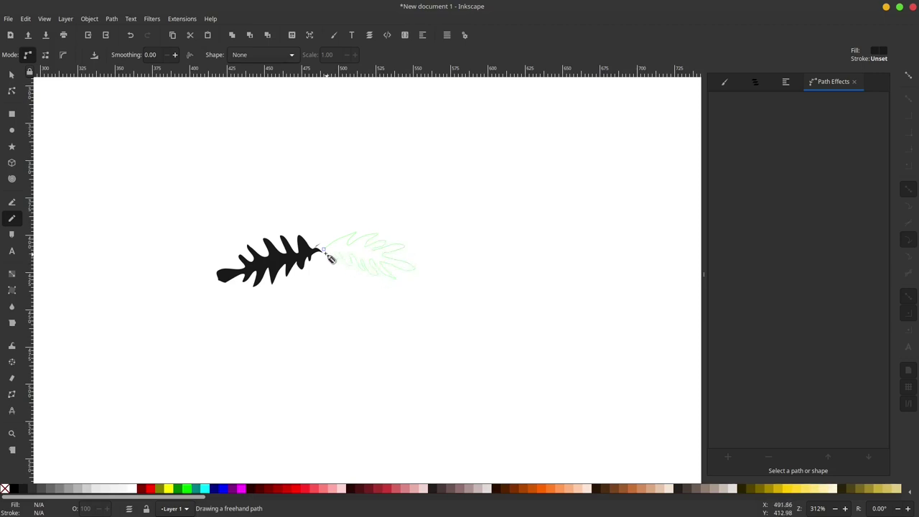
{"action": "left_click_drag", "start_coordinate": [323, 249], "coordinate": [325, 265]}
{"action": "mouse_move", "coordinate": [310, 266]}
{"action": "left_mouse_down"}
{"action": "mouse_move", "coordinate": [278, 304]}
{"action": "mouse_move", "coordinate": [309, 267]}
{"action": "left_mouse_up"}
{"action": "left_click_drag", "start_coordinate": [314, 329], "coordinate": [316, 260]}
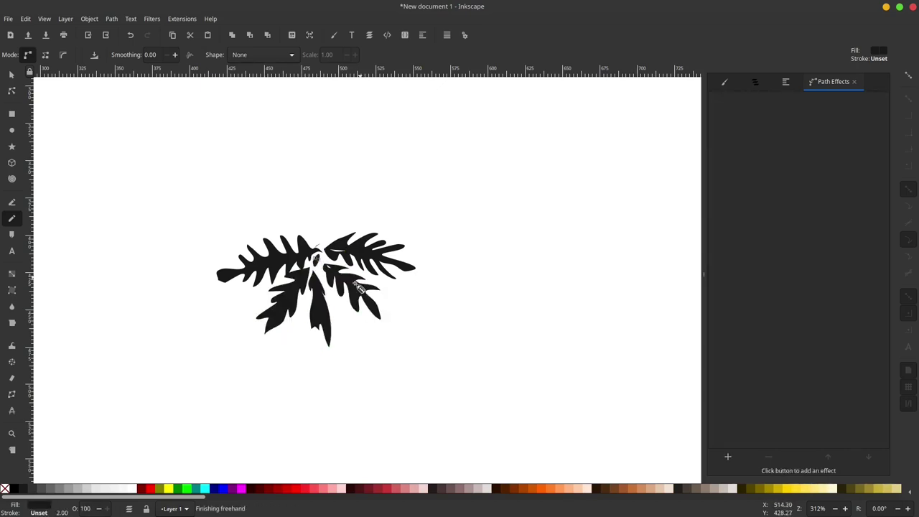
{"action": "scroll", "coordinate": [338, 309], "scroll_direction": "up", "scroll_amount": 1}
Add leaves at the lower, upper-left, upper-right and right of the cluster, then zoom out to 110%
{"action": "mouse_move", "coordinate": [343, 322]}
{"action": "left_mouse_down"}
{"action": "mouse_move", "coordinate": [292, 308]}
{"action": "mouse_move", "coordinate": [289, 293]}
{"action": "left_mouse_up"}
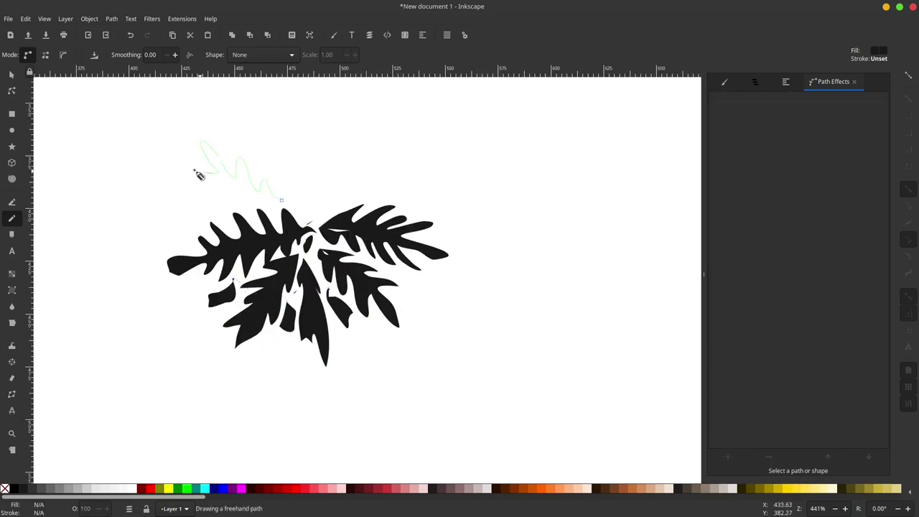
{"action": "left_click_drag", "start_coordinate": [199, 176], "coordinate": [309, 215]}
{"action": "left_click_drag", "start_coordinate": [378, 203], "coordinate": [332, 194]}
{"action": "left_click_drag", "start_coordinate": [409, 277], "coordinate": [413, 280]}
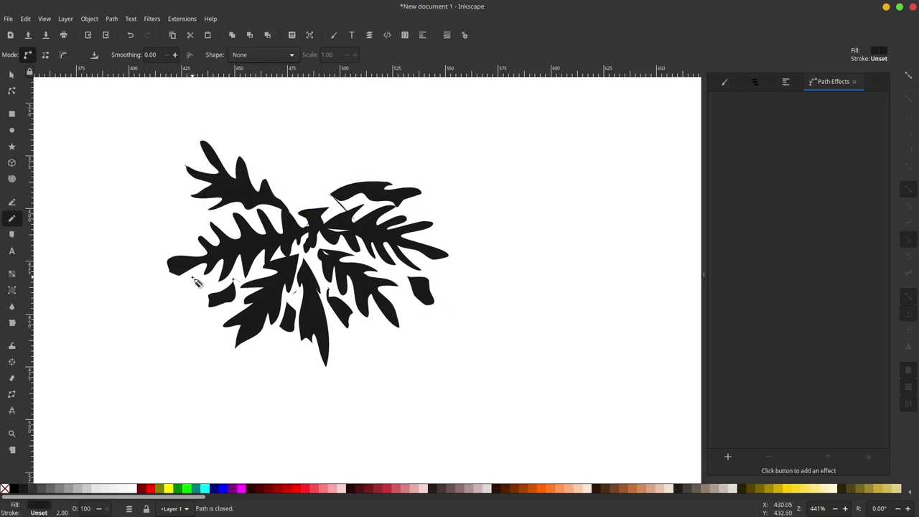
{"action": "scroll", "coordinate": [295, 273], "scroll_direction": "down", "scroll_amount": 1}
{"action": "scroll", "coordinate": [280, 273], "scroll_direction": "down", "scroll_amount": 2}
{"action": "scroll", "coordinate": [277, 273], "scroll_direction": "down", "scroll_amount": 1}
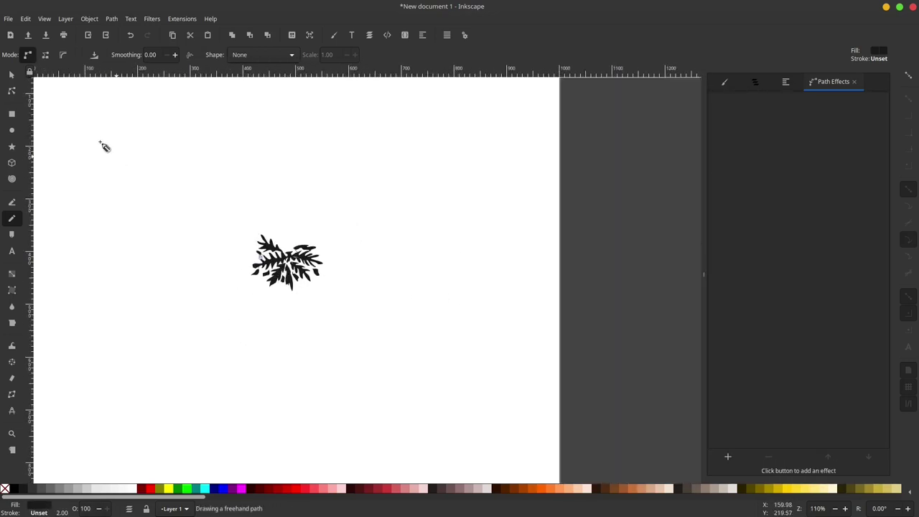
Select all 15 leaf paths and union them into a single sprig path
{"action": "left_click", "coordinate": [11, 74]}
{"action": "left_click", "coordinate": [307, 230]}
{"action": "scroll", "coordinate": [306, 233], "scroll_direction": "down", "scroll_amount": 1}
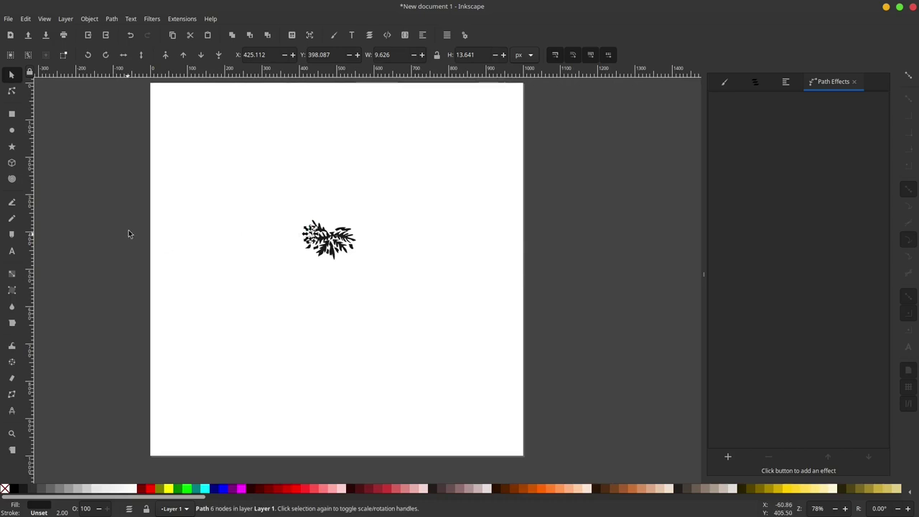
{"action": "mouse_move", "coordinate": [123, 191]}
{"action": "left_mouse_down"}
{"action": "mouse_move", "coordinate": [337, 201]}
{"action": "mouse_move", "coordinate": [388, 281]}
{"action": "mouse_move", "coordinate": [437, 325]}
{"action": "left_mouse_up"}
{"action": "scroll", "coordinate": [346, 248], "scroll_direction": "up", "scroll_amount": 1}
{"action": "scroll", "coordinate": [345, 248], "scroll_direction": "up", "scroll_amount": 2}
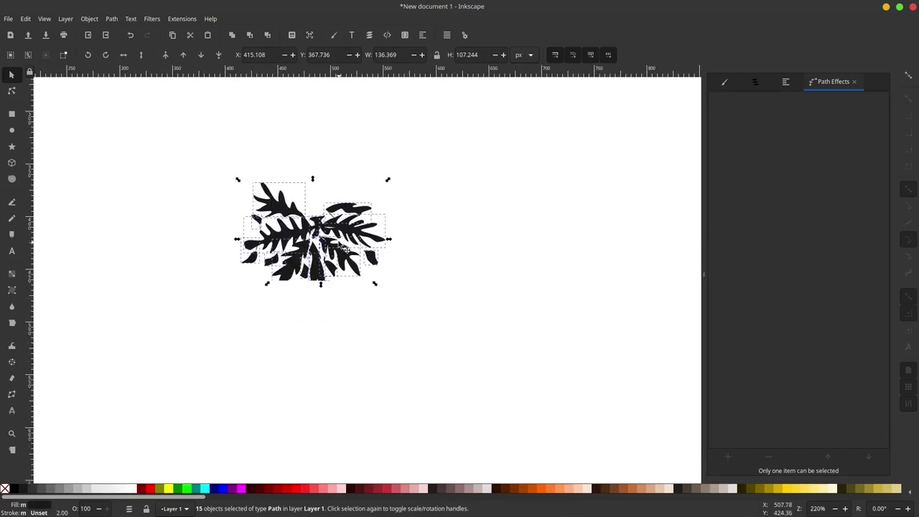
{"action": "left_click", "coordinate": [111, 18]}
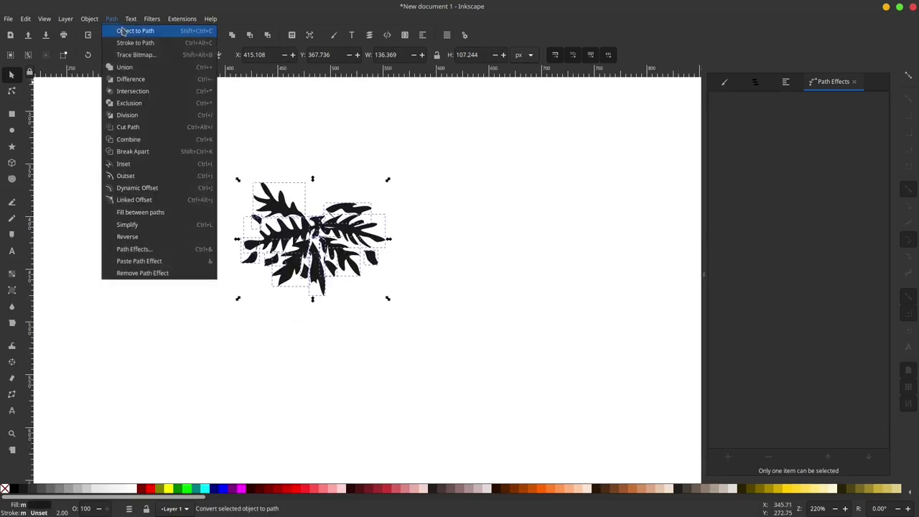
{"action": "left_click", "coordinate": [125, 68]}
Nudge the sprig slightly, then spray a dense mass of its clones with the Spray tool
{"action": "scroll", "coordinate": [323, 244], "scroll_direction": "down", "scroll_amount": 1}
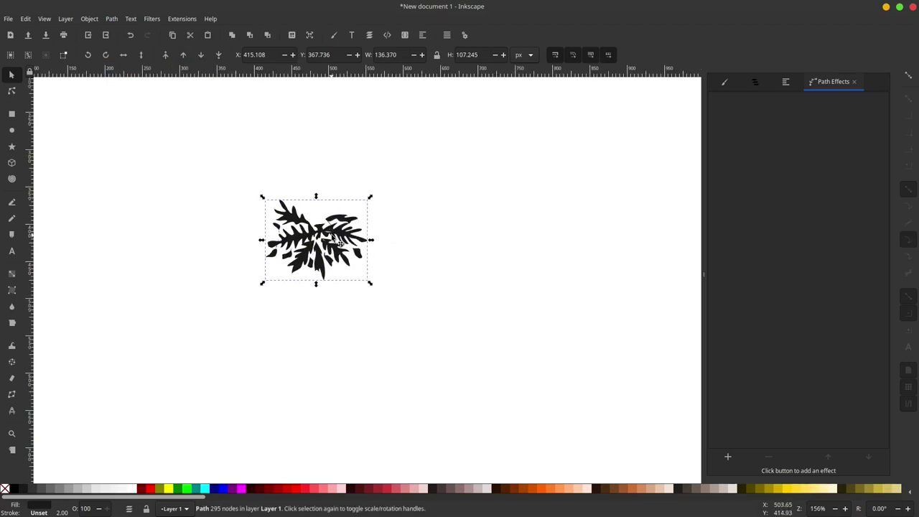
{"action": "left_click_drag", "start_coordinate": [322, 244], "coordinate": [308, 250]}
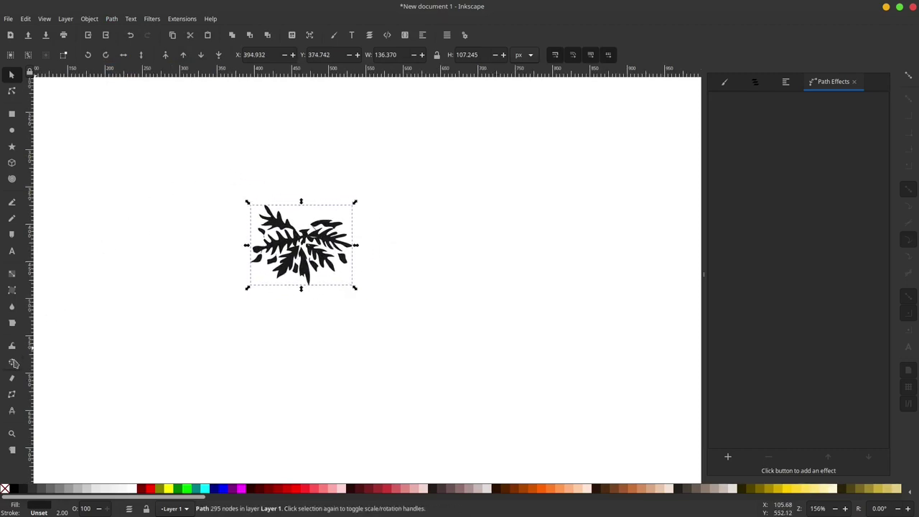
{"action": "left_click", "coordinate": [12, 364]}
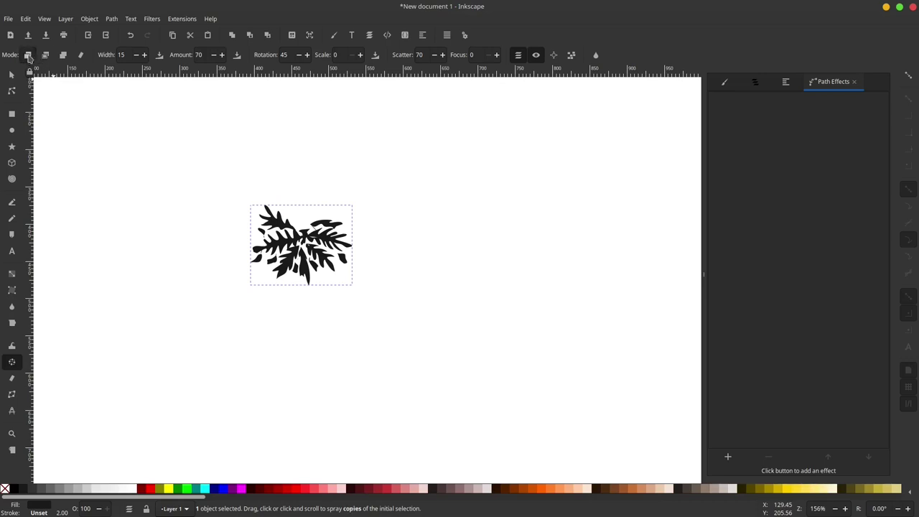
{"action": "left_click", "coordinate": [64, 57]}
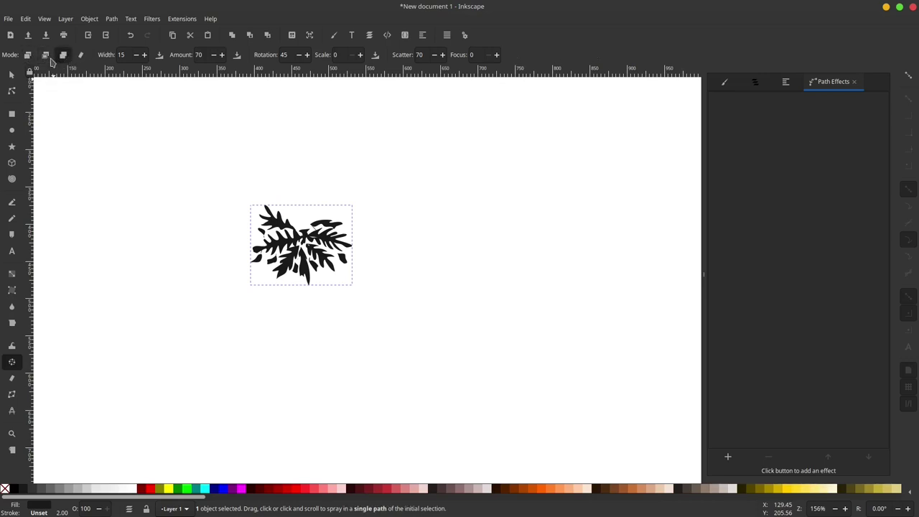
{"action": "scroll", "coordinate": [287, 259], "scroll_direction": "right", "scroll_amount": 3}
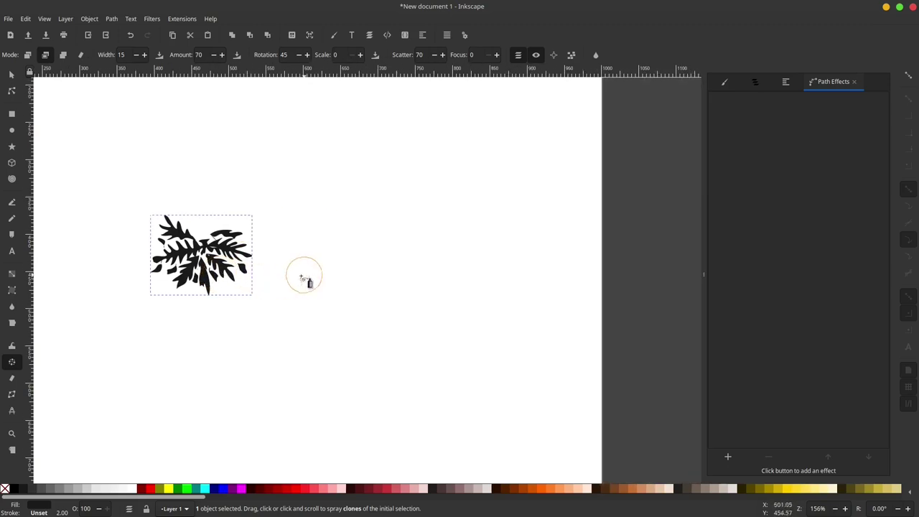
{"action": "scroll", "coordinate": [302, 282], "scroll_direction": "down", "scroll_amount": 1}
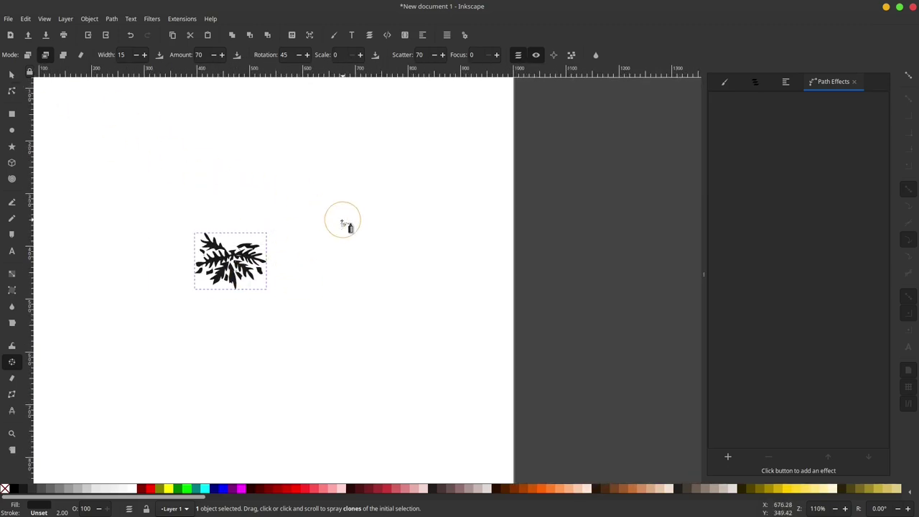
{"action": "left_click_drag", "start_coordinate": [343, 223], "coordinate": [375, 172]}
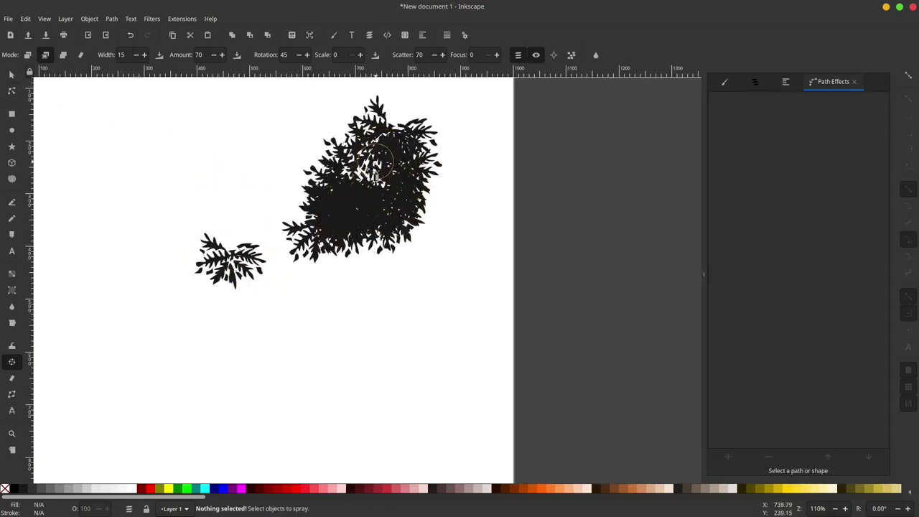
Shrink the original sprig to about 107×84 px and place it at the page's top-left corner
{"action": "left_click", "coordinate": [10, 76]}
{"action": "left_click", "coordinate": [244, 256]}
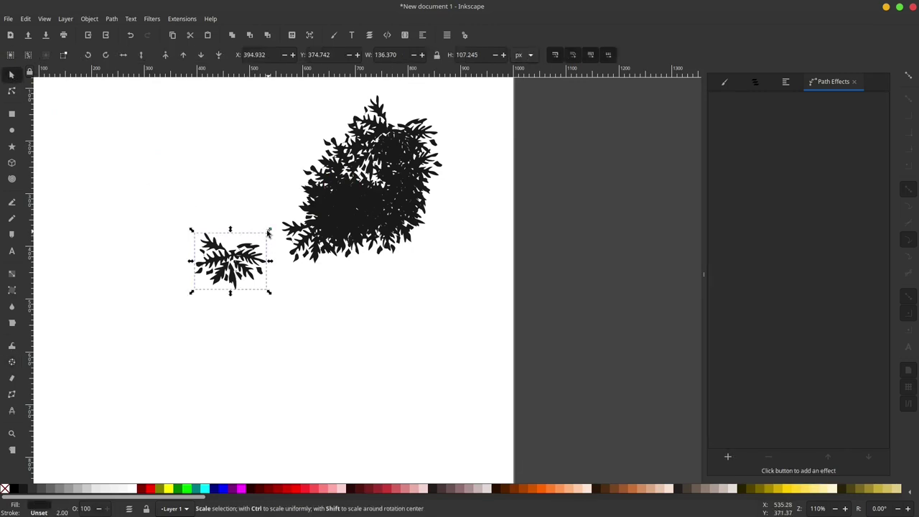
{"action": "left_click_drag", "start_coordinate": [268, 230], "coordinate": [255, 243]}
{"action": "scroll", "coordinate": [324, 273], "scroll_direction": "up", "scroll_amount": 2}
{"action": "scroll", "coordinate": [323, 273], "scroll_direction": "left", "scroll_amount": 2}
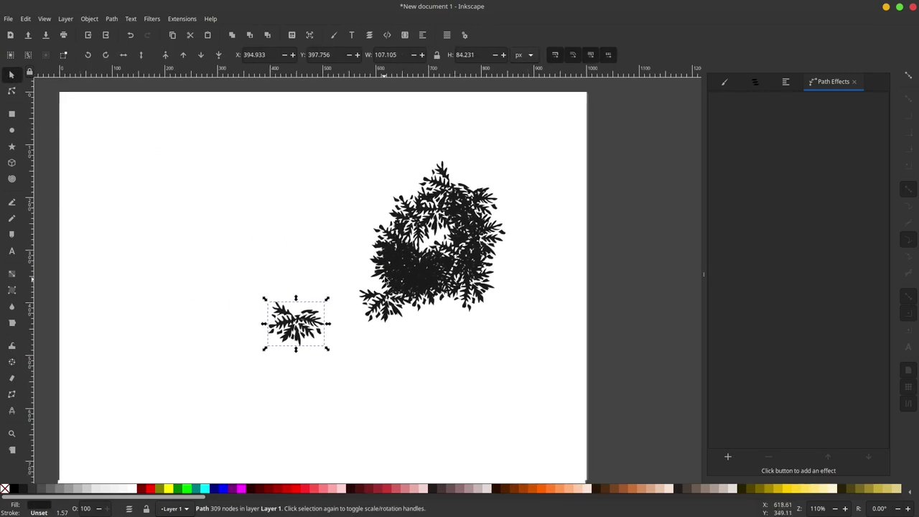
{"action": "scroll", "coordinate": [386, 276], "scroll_direction": "down", "scroll_amount": 1}
{"action": "scroll", "coordinate": [386, 275], "scroll_direction": "down", "scroll_amount": 2}
{"action": "scroll", "coordinate": [387, 275], "scroll_direction": "left", "scroll_amount": 1}
{"action": "left_click_drag", "start_coordinate": [345, 198], "coordinate": [216, 224]}
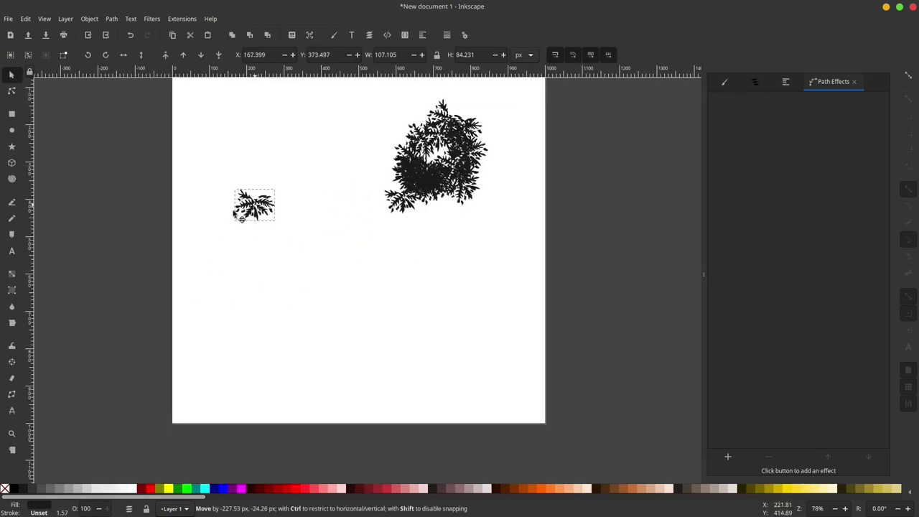
{"action": "scroll", "coordinate": [228, 237], "scroll_direction": "up", "scroll_amount": 2}
{"action": "left_click_drag", "start_coordinate": [229, 297], "coordinate": [224, 157]}
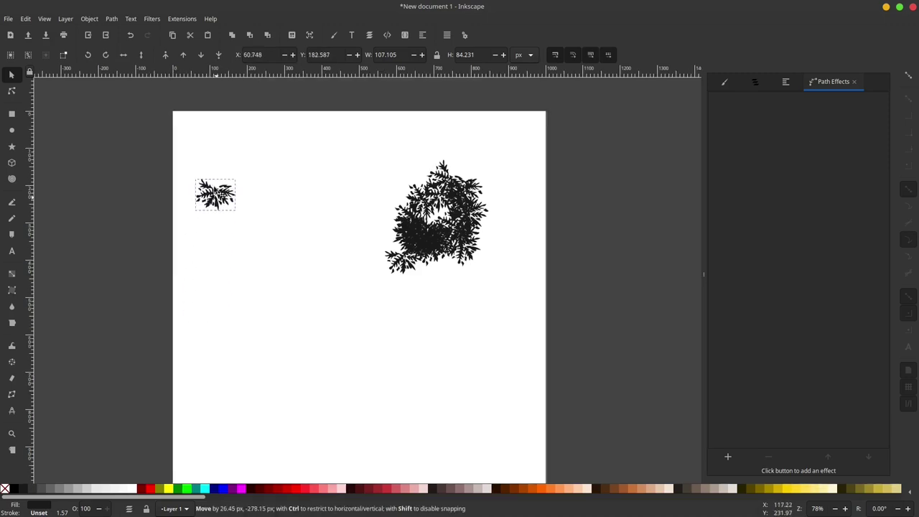
Select the whole mass of sprayed clones and delete it
{"action": "scroll", "coordinate": [224, 158], "scroll_direction": "up", "scroll_amount": 1}
{"action": "scroll", "coordinate": [276, 177], "scroll_direction": "down", "scroll_amount": 1}
{"action": "scroll", "coordinate": [277, 178], "scroll_direction": "right", "scroll_amount": 4}
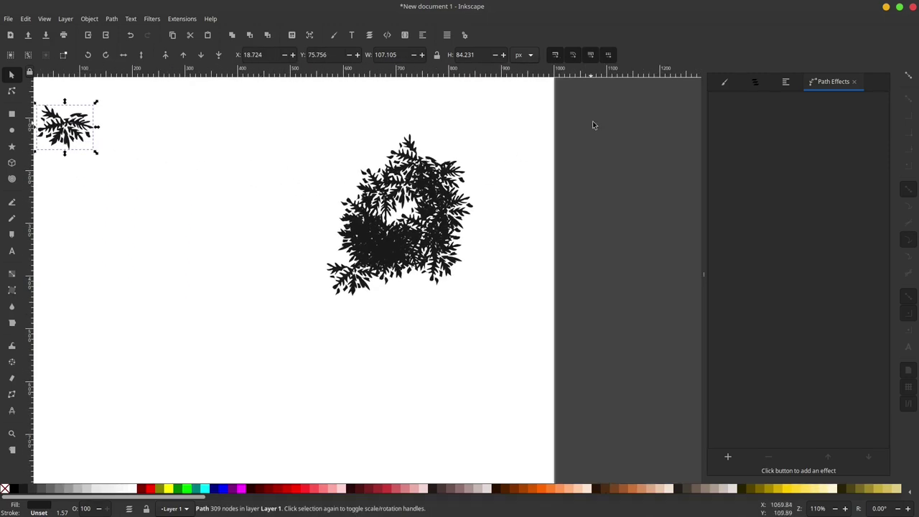
{"action": "left_click_drag", "start_coordinate": [610, 108], "coordinate": [286, 348]}
{"action": "key", "text": "Delete"}
{"action": "scroll", "coordinate": [418, 232], "scroll_direction": "left", "scroll_amount": 2}
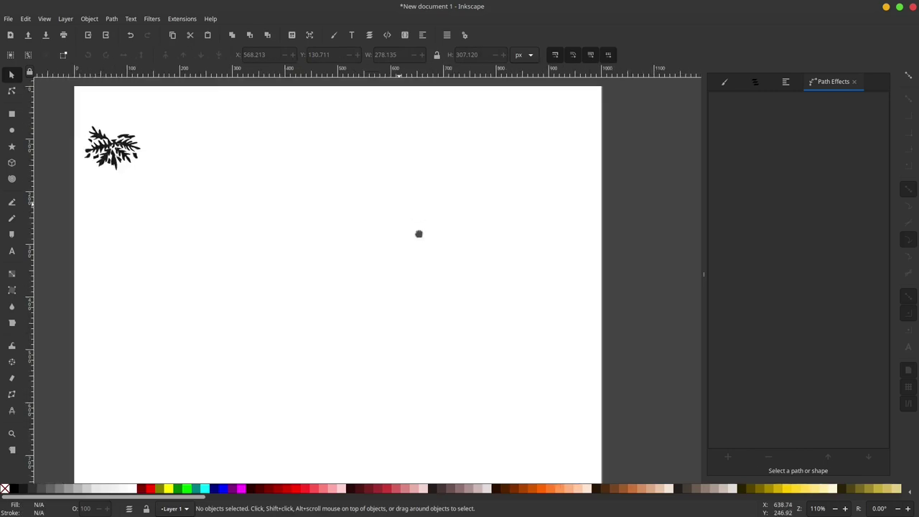
{"action": "scroll", "coordinate": [419, 232], "scroll_direction": "up", "scroll_amount": 2}
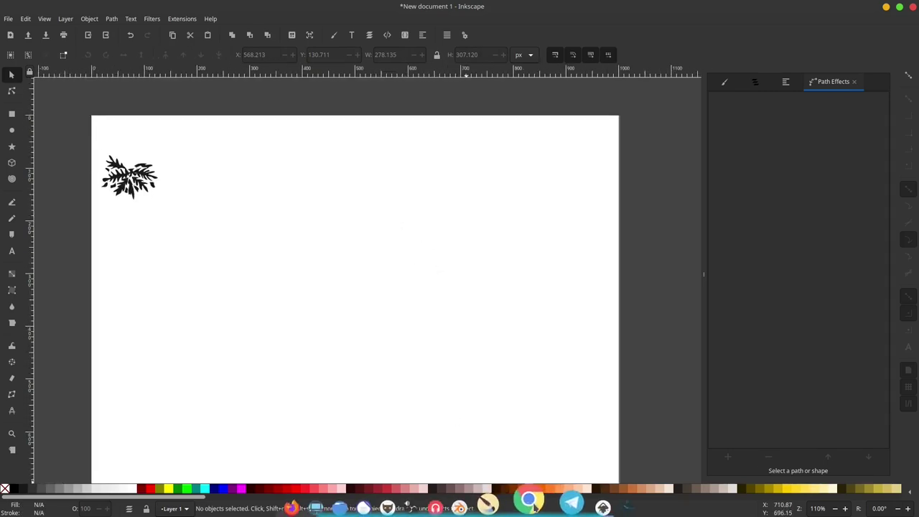
Copy the Holm Oak Tree image from Chrome's 'oaks tree' results and return to Inkscape
{"action": "left_click", "coordinate": [543, 502]}
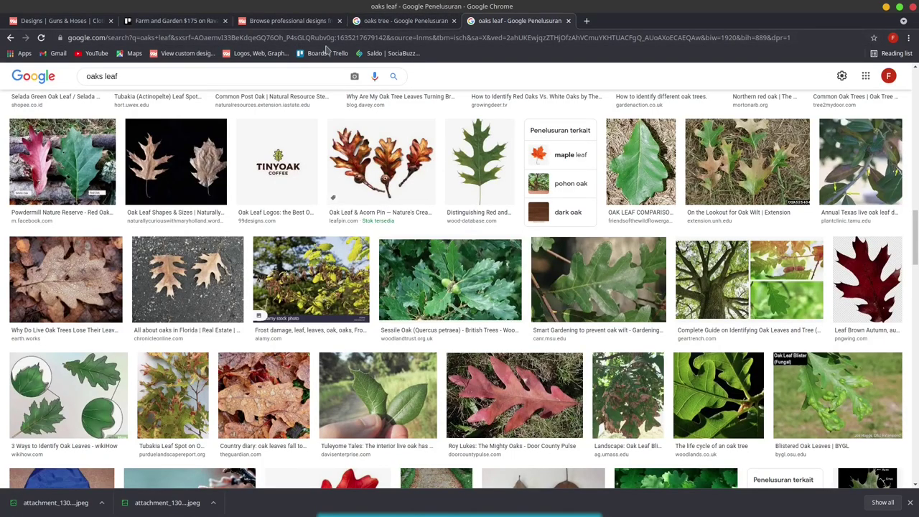
{"action": "left_click", "coordinate": [406, 21]}
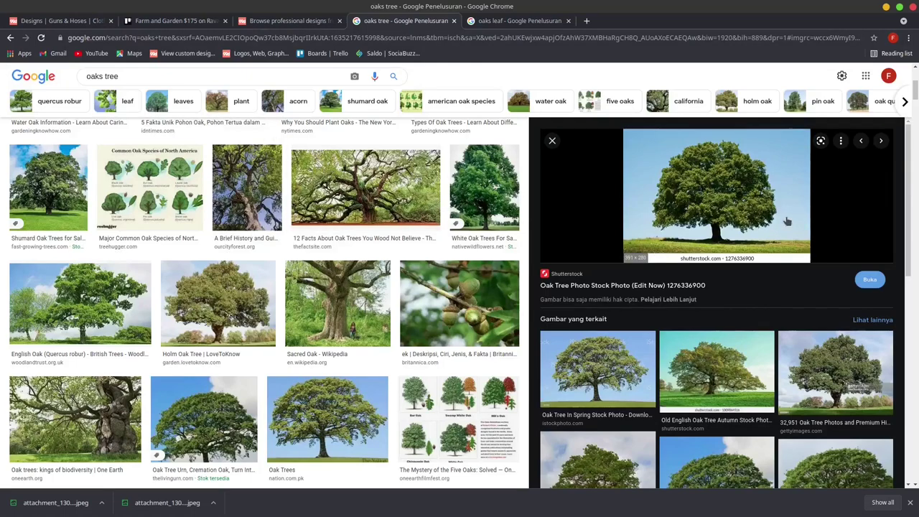
{"action": "left_click_drag", "start_coordinate": [908, 204], "coordinate": [896, 408]}
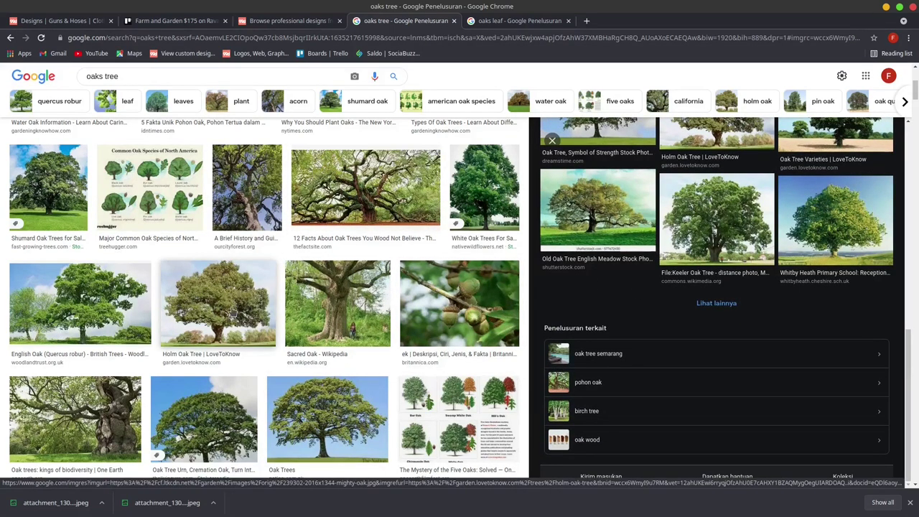
{"action": "left_click", "coordinate": [230, 312]}
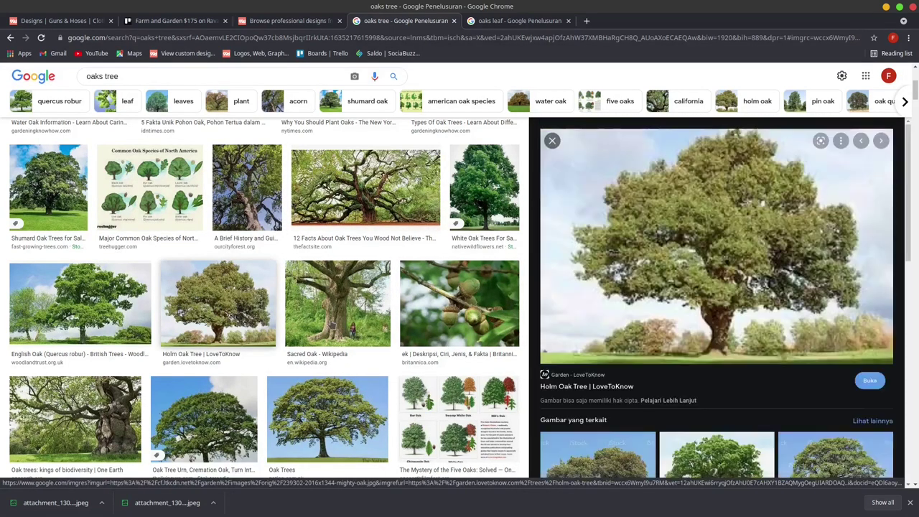
{"action": "right_click", "coordinate": [709, 248]}
{"action": "left_click", "coordinate": [741, 374]}
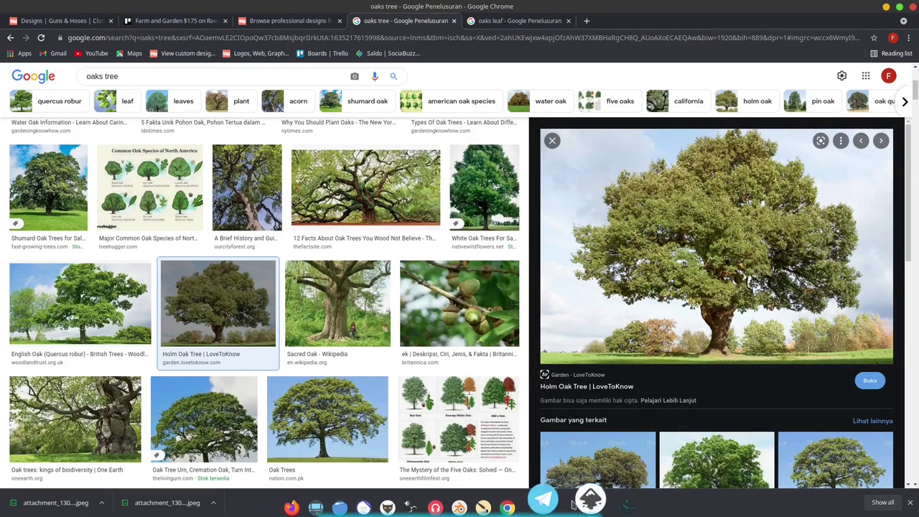
{"action": "left_click", "coordinate": [576, 499]}
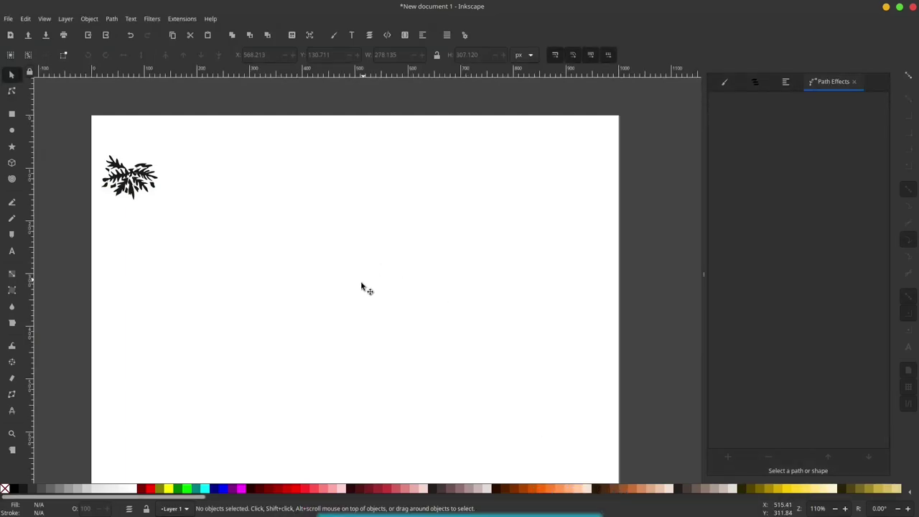
Paste the oak photo, shrink it to fit the page, and fade it to about 34% opacity
{"action": "key", "text": "ctrl+v"}
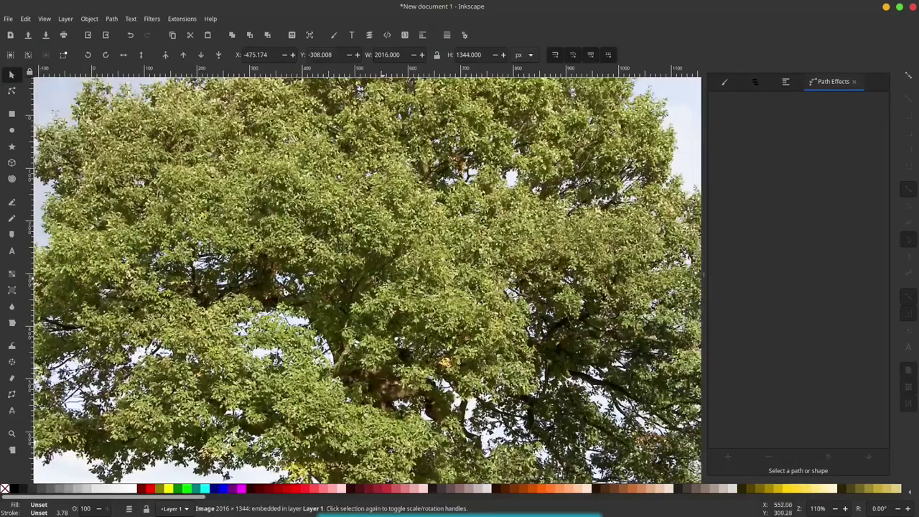
{"action": "scroll", "coordinate": [327, 291], "scroll_direction": "right", "scroll_amount": 2}
{"action": "scroll", "coordinate": [327, 294], "scroll_direction": "down", "scroll_amount": 3}
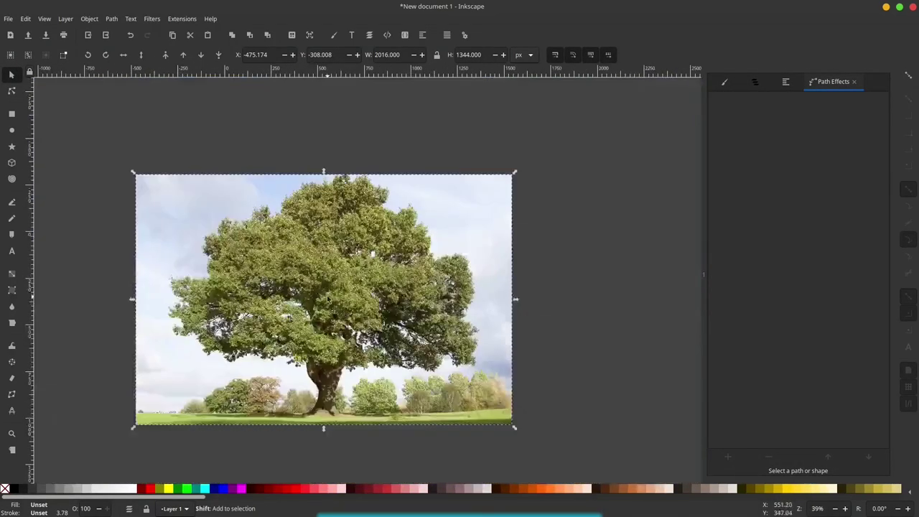
{"action": "scroll", "coordinate": [406, 261], "scroll_direction": "down", "scroll_amount": 1}
{"action": "left_click_drag", "start_coordinate": [461, 211], "coordinate": [378, 248]}
{"action": "scroll", "coordinate": [326, 288], "scroll_direction": "up", "scroll_amount": 1}
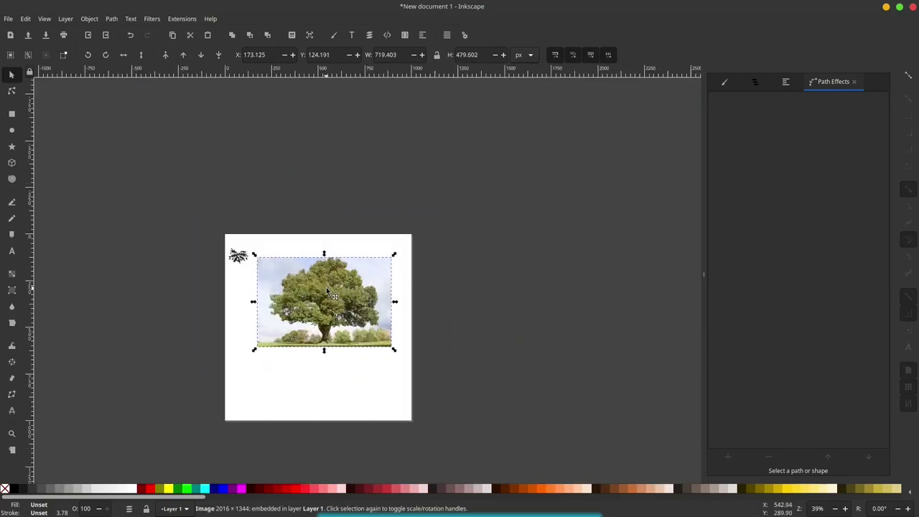
{"action": "scroll", "coordinate": [326, 287], "scroll_direction": "up", "scroll_amount": 1}
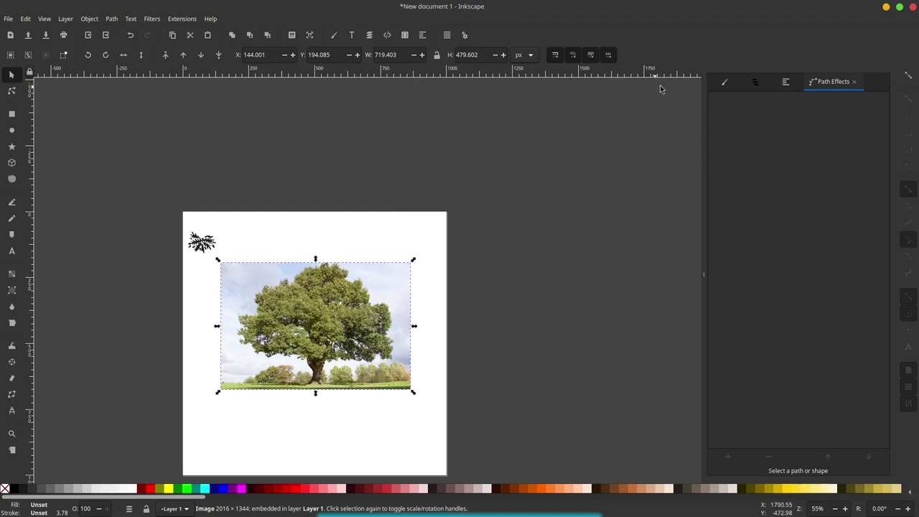
{"action": "left_click", "coordinate": [725, 83]}
{"action": "left_click_drag", "start_coordinate": [781, 466], "coordinate": [759, 465]}
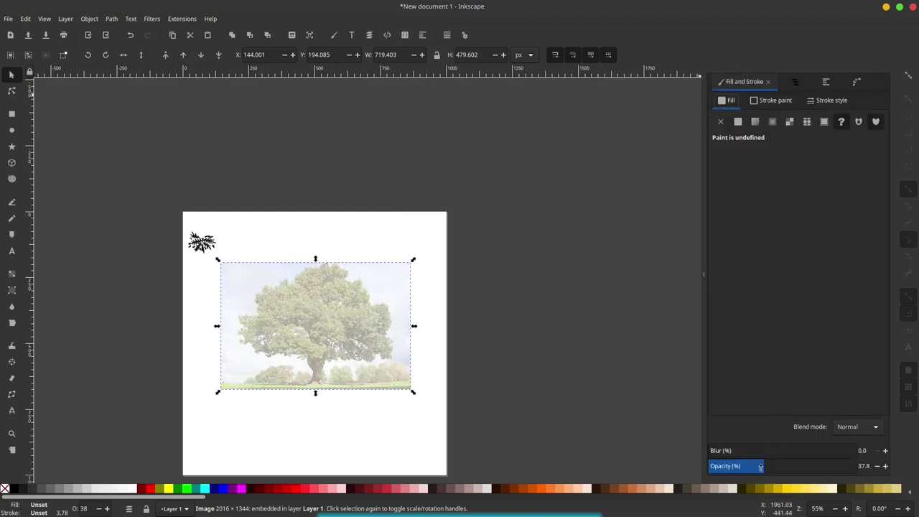
Lock the faded oak photo in place and clear the selection
{"action": "right_click", "coordinate": [333, 327]}
{"action": "left_click", "coordinate": [362, 304]}
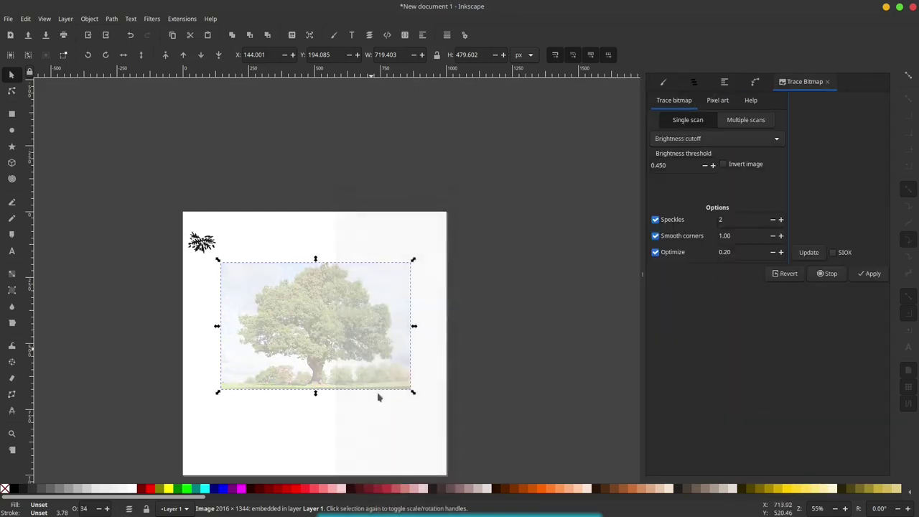
{"action": "right_click", "coordinate": [378, 375]}
{"action": "right_click", "coordinate": [357, 332]}
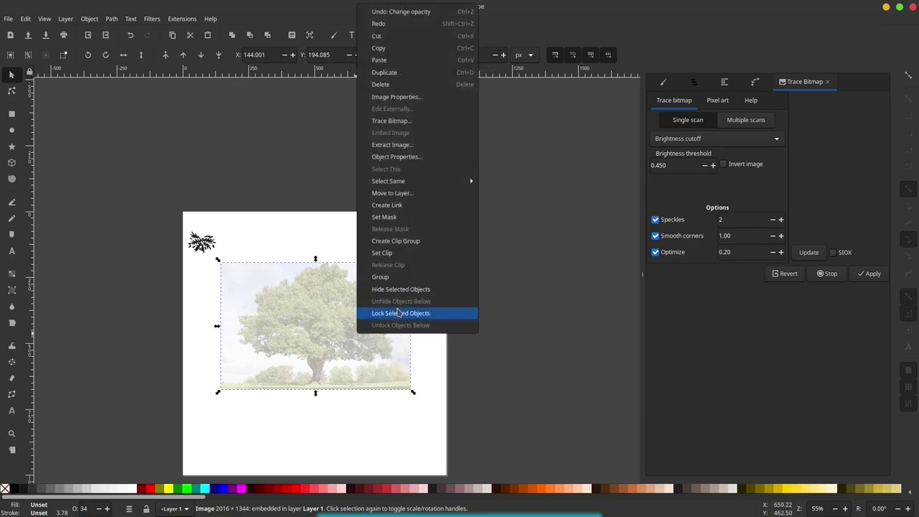
{"action": "left_click", "coordinate": [406, 318]}
{"action": "left_click", "coordinate": [329, 318]}
{"action": "scroll", "coordinate": [229, 262], "scroll_direction": "up", "scroll_amount": 1, "text": "ctrl"}
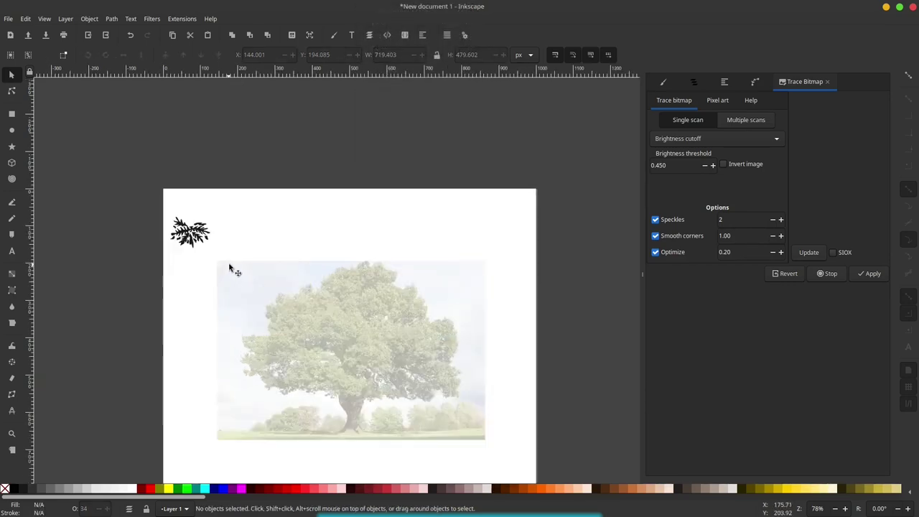
{"action": "scroll", "coordinate": [229, 263], "scroll_direction": "up", "scroll_amount": 1, "text": "ctrl"}
Spray leaf-sprig clones onto the left side of the tree's canopy
{"action": "left_click", "coordinate": [191, 230]}
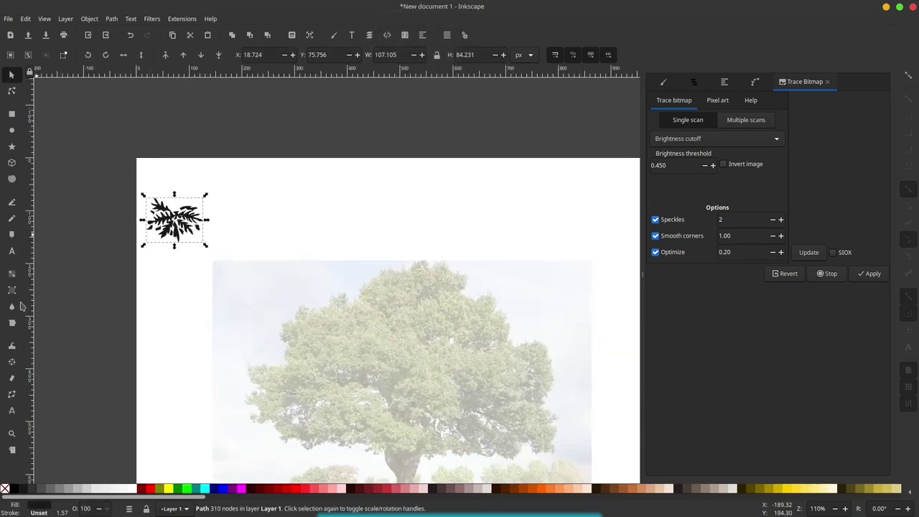
{"action": "left_click", "coordinate": [11, 362]}
{"action": "scroll", "coordinate": [309, 333], "scroll_direction": "up", "scroll_amount": 3, "text": "ctrl"}
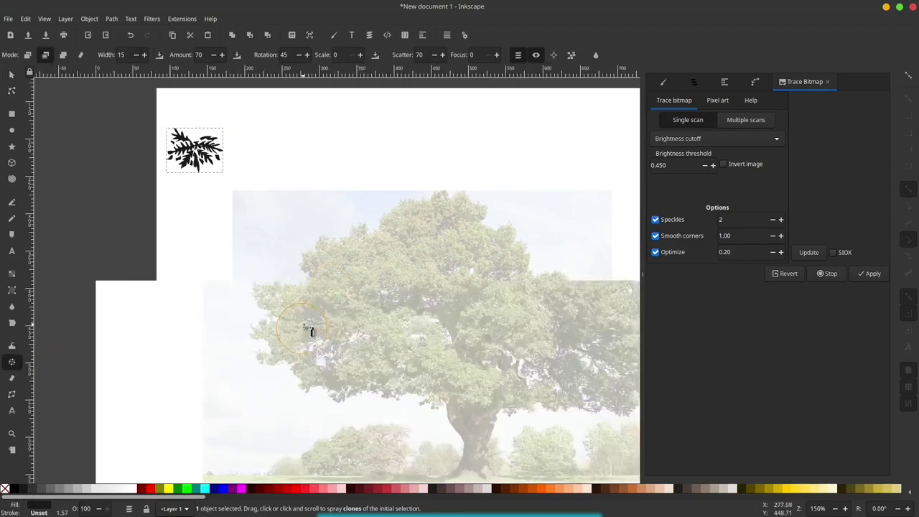
{"action": "left_click_drag", "start_coordinate": [287, 311], "coordinate": [293, 247]}
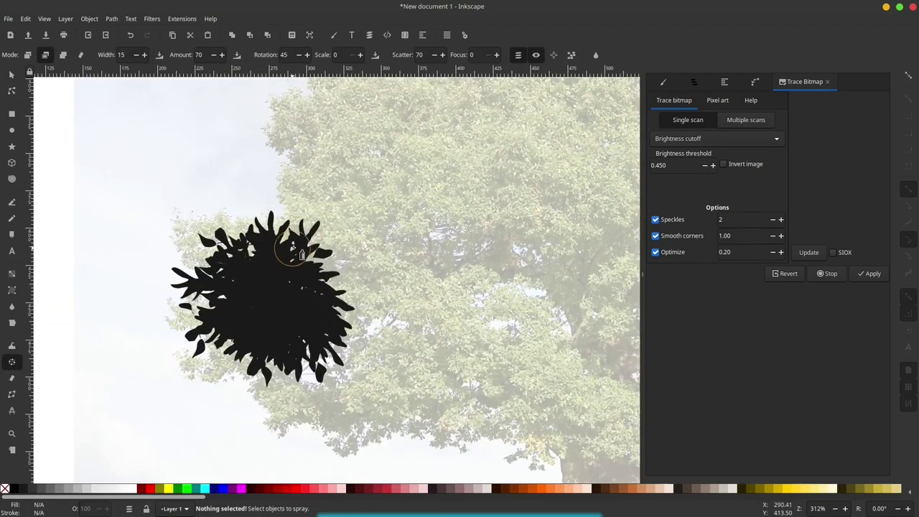
{"action": "scroll", "coordinate": [291, 259], "scroll_direction": "down", "scroll_amount": 1, "text": "ctrl"}
{"action": "scroll", "coordinate": [284, 277], "scroll_direction": "down", "scroll_amount": 1, "text": "ctrl"}
{"action": "scroll", "coordinate": [279, 287], "scroll_direction": "down", "scroll_amount": 1, "text": "ctrl"}
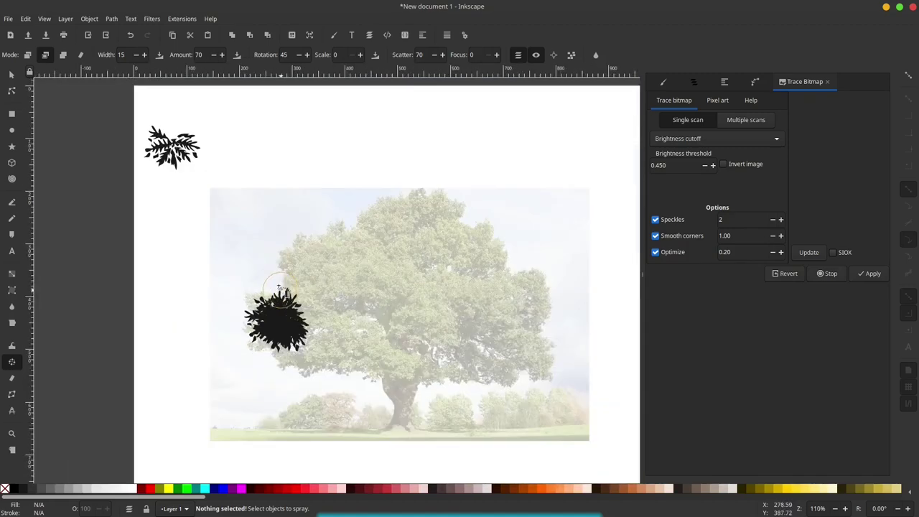
Shrink the source leaf sprig to about 57×45 px
{"action": "left_click", "coordinate": [11, 76]}
{"action": "left_click", "coordinate": [164, 143]}
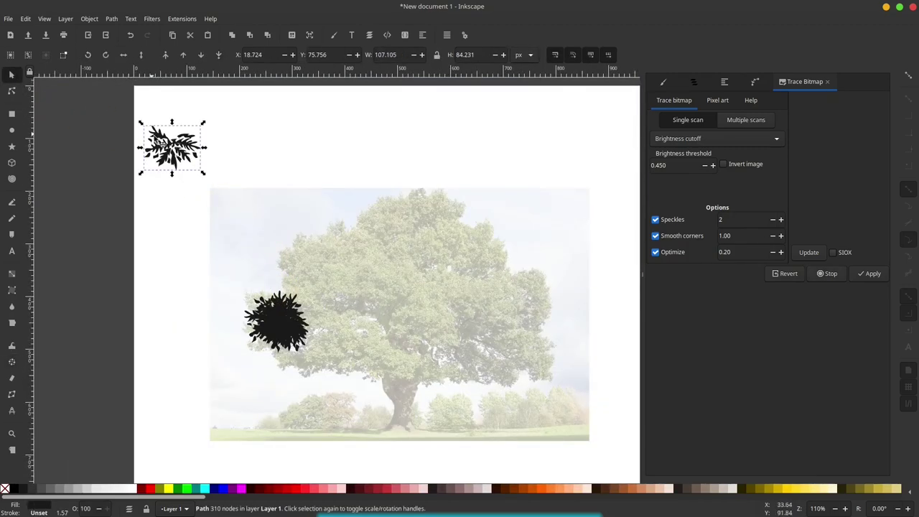
{"action": "left_click_drag", "start_coordinate": [202, 127], "coordinate": [189, 161]}
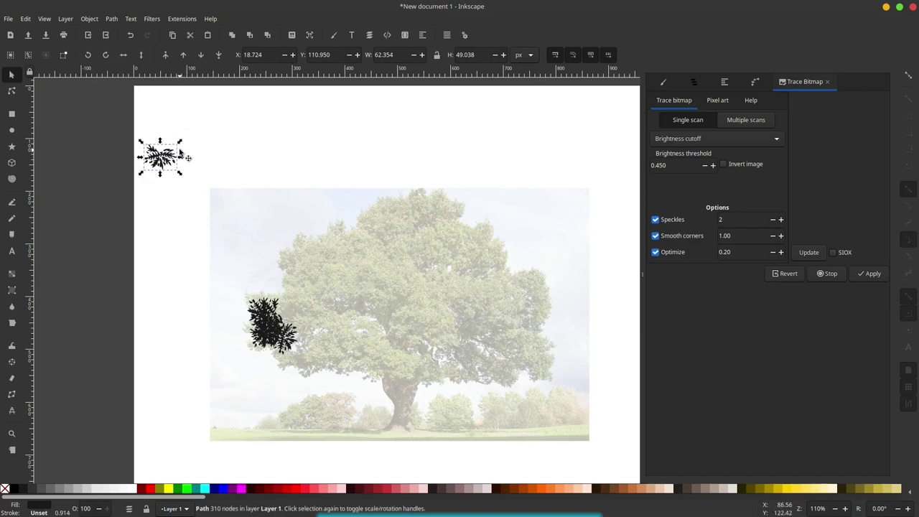
{"action": "left_click_drag", "start_coordinate": [180, 143], "coordinate": [176, 147]}
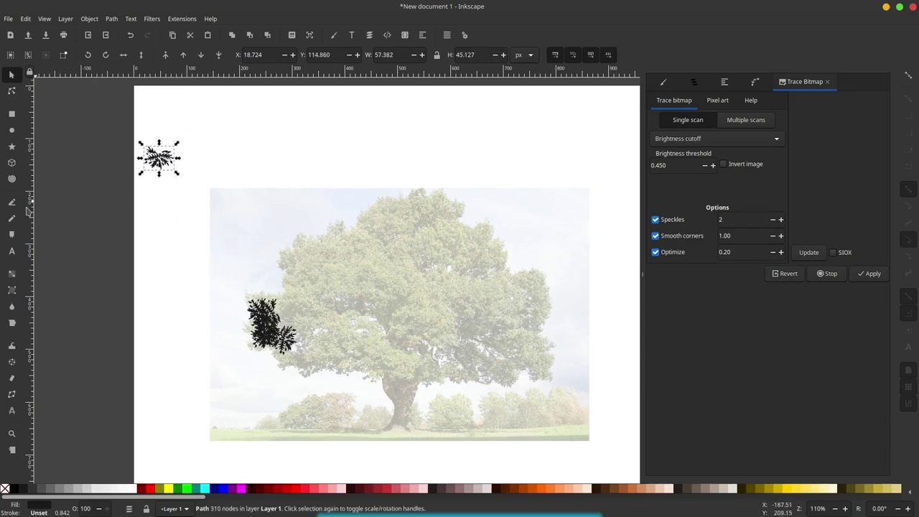
{"action": "left_click", "coordinate": [12, 363]}
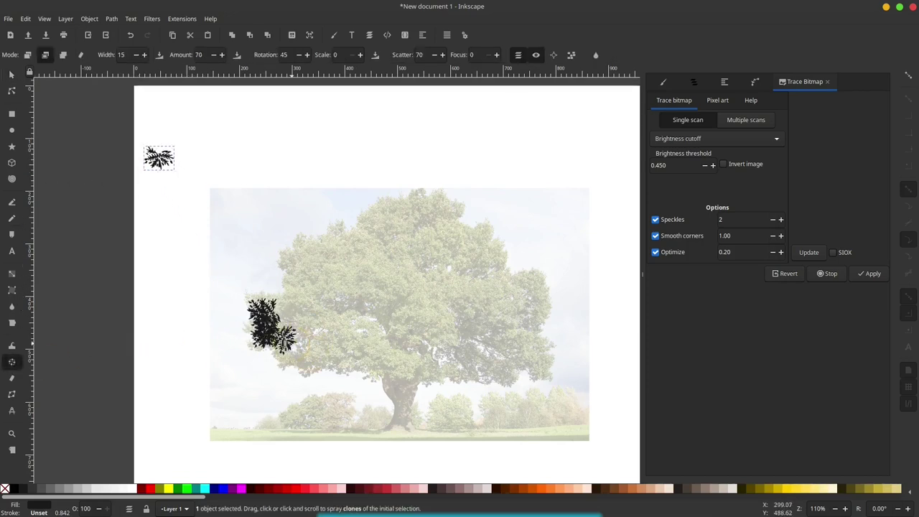
Spray leaf clones along the crown's left and outer edges and into its interior
{"action": "scroll", "coordinate": [292, 345], "scroll_direction": "right", "scroll_amount": 1}
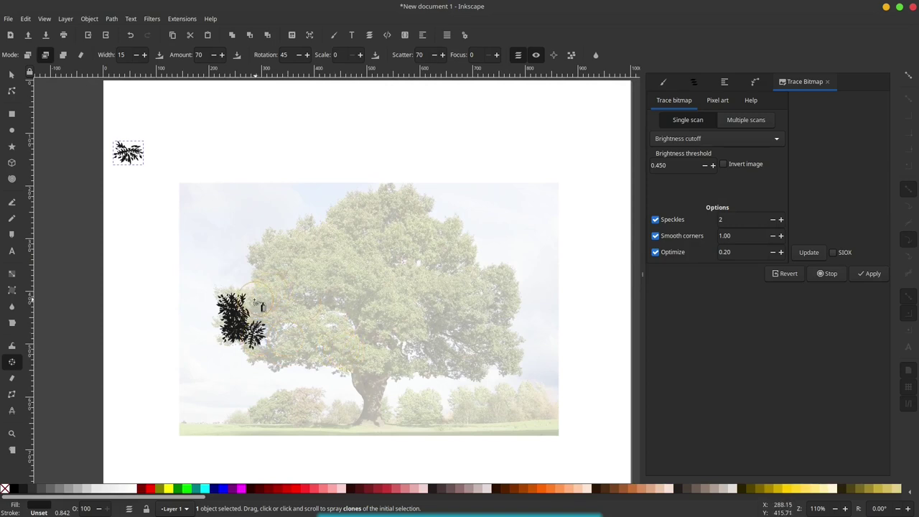
{"action": "mouse_move", "coordinate": [262, 304]}
{"action": "left_mouse_down"}
{"action": "mouse_move", "coordinate": [352, 208]}
{"action": "mouse_move", "coordinate": [433, 215]}
{"action": "left_mouse_up"}
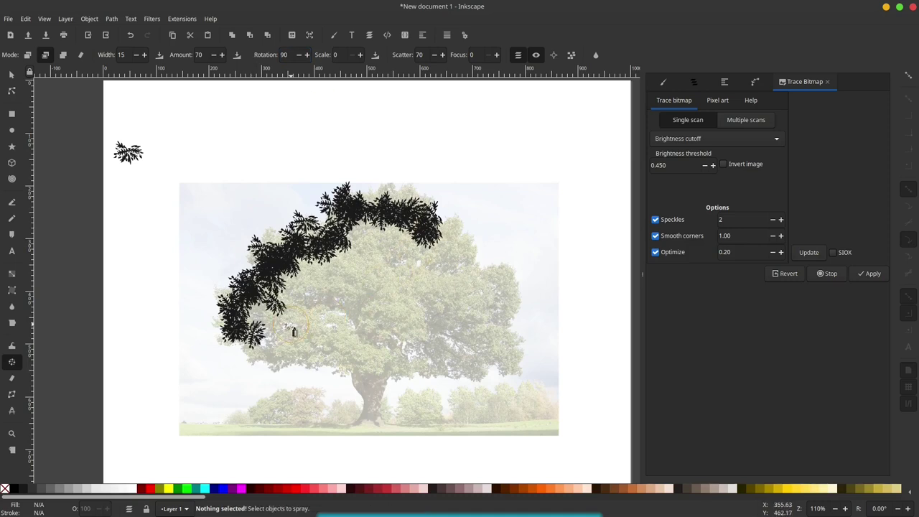
{"action": "mouse_move", "coordinate": [273, 352]}
{"action": "left_mouse_down"}
{"action": "mouse_move", "coordinate": [309, 366]}
{"action": "mouse_move", "coordinate": [495, 356]}
{"action": "mouse_move", "coordinate": [503, 316]}
{"action": "left_mouse_up"}
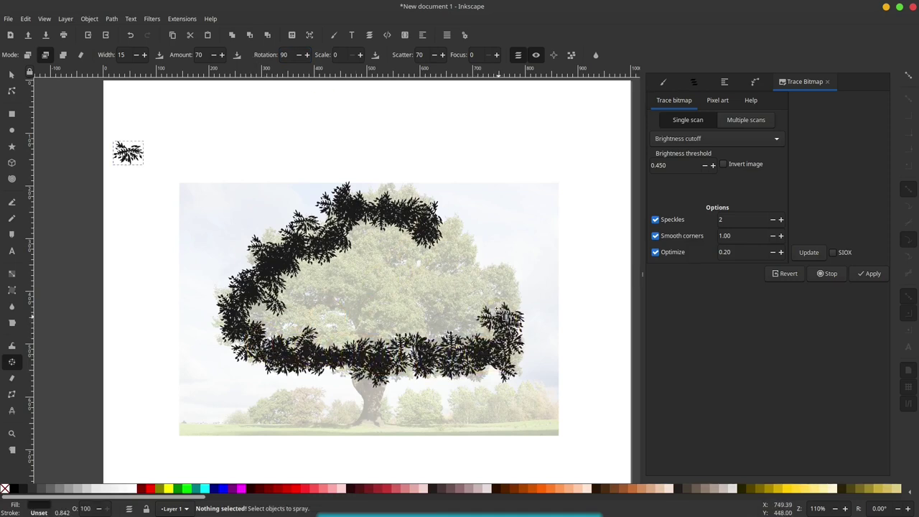
{"action": "mouse_move", "coordinate": [488, 283]}
{"action": "left_mouse_down"}
{"action": "mouse_move", "coordinate": [266, 316]}
{"action": "mouse_move", "coordinate": [460, 323]}
{"action": "mouse_move", "coordinate": [402, 251]}
{"action": "mouse_move", "coordinate": [292, 296]}
{"action": "mouse_move", "coordinate": [345, 300]}
{"action": "mouse_move", "coordinate": [416, 280]}
{"action": "mouse_move", "coordinate": [360, 316]}
{"action": "mouse_move", "coordinate": [350, 248]}
{"action": "mouse_move", "coordinate": [302, 230]}
{"action": "left_mouse_up"}
Undo an accidental sprig enlargement, then spray more clones up to the crown top and through its middle
{"action": "key", "text": "s"}
{"action": "left_click", "coordinate": [129, 153]}
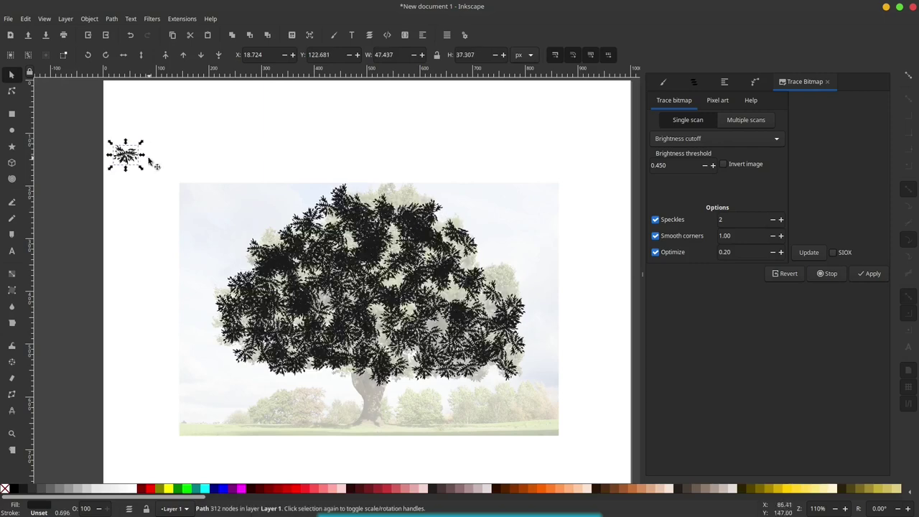
{"action": "left_click_drag", "start_coordinate": [143, 143], "coordinate": [160, 128]}
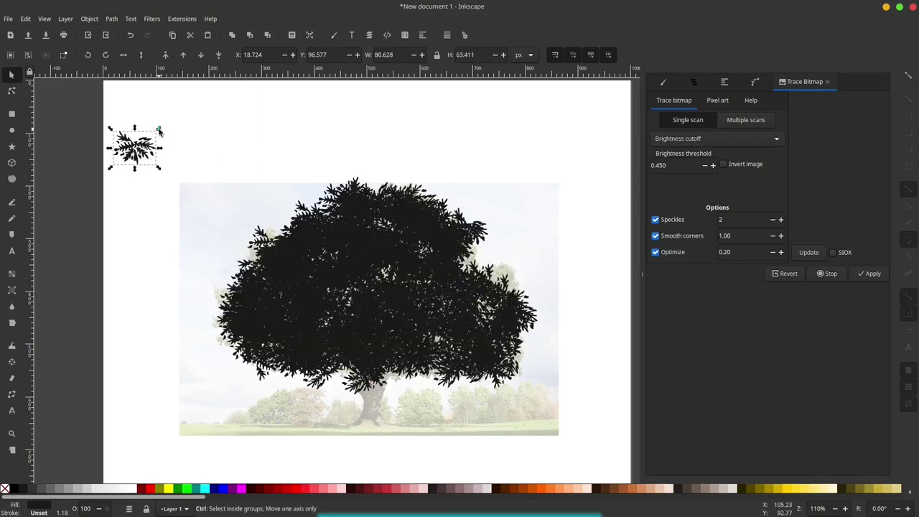
{"action": "key", "text": "ctrl+z"}
{"action": "key", "text": "a"}
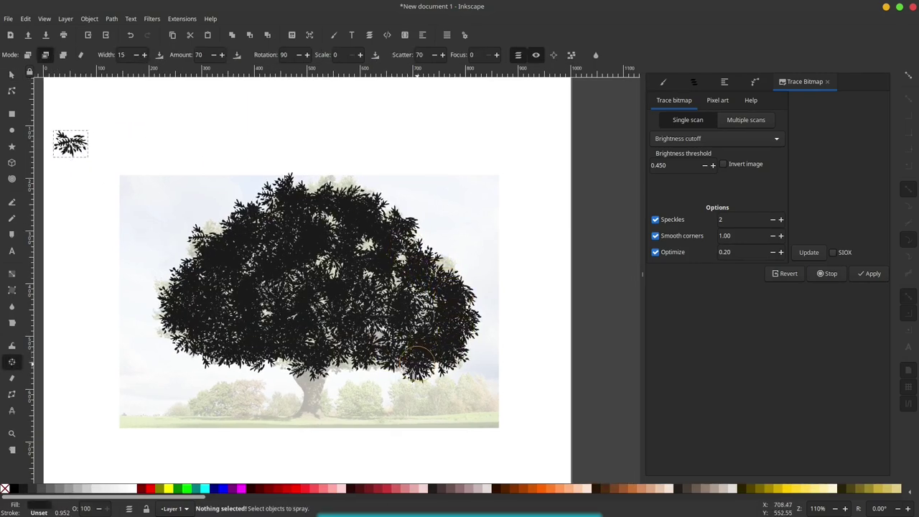
{"action": "mouse_move", "coordinate": [422, 359]}
{"action": "left_mouse_down"}
{"action": "mouse_move", "coordinate": [248, 367]}
{"action": "mouse_move", "coordinate": [165, 316]}
{"action": "mouse_move", "coordinate": [230, 215]}
{"action": "mouse_move", "coordinate": [347, 199]}
{"action": "mouse_move", "coordinate": [365, 250]}
{"action": "mouse_move", "coordinate": [332, 255]}
{"action": "left_mouse_up"}
{"action": "mouse_move", "coordinate": [230, 298]}
{"action": "left_mouse_down"}
{"action": "mouse_move", "coordinate": [403, 316]}
{"action": "mouse_move", "coordinate": [350, 278]}
{"action": "left_mouse_up"}
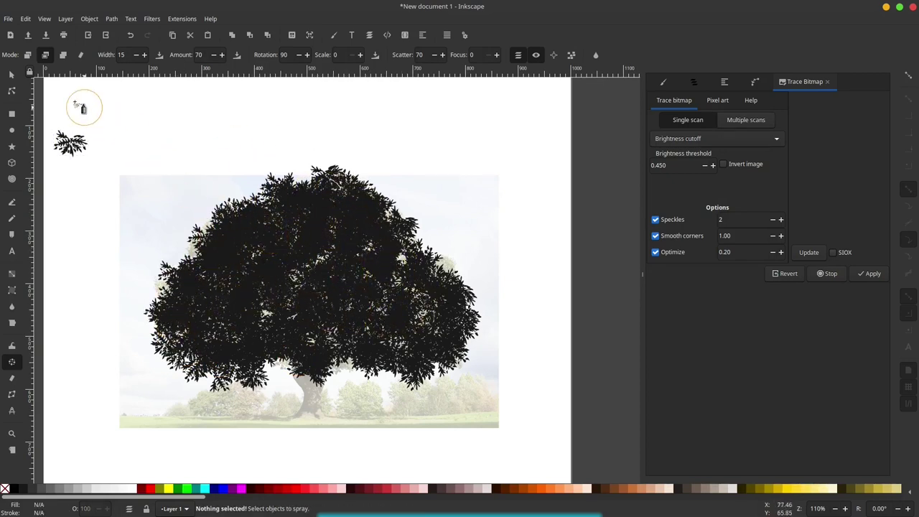
{"action": "left_click", "coordinate": [14, 75]}
Select all leaf clones on the crown and union them into one silhouette path
{"action": "scroll", "coordinate": [277, 247], "scroll_direction": "down", "scroll_amount": 1}
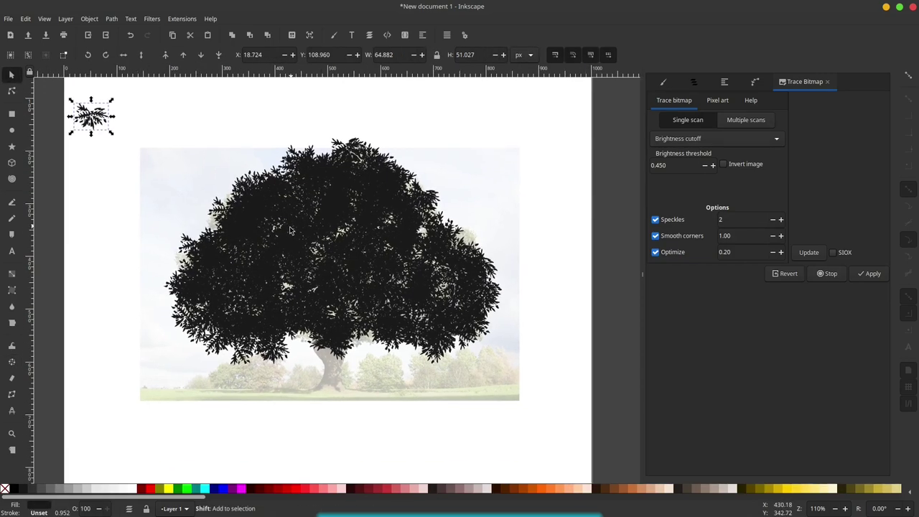
{"action": "scroll", "coordinate": [291, 228], "scroll_direction": "down", "scroll_amount": 2, "text": "ctrl"}
{"action": "left_click_drag", "start_coordinate": [482, 123], "coordinate": [218, 315]}
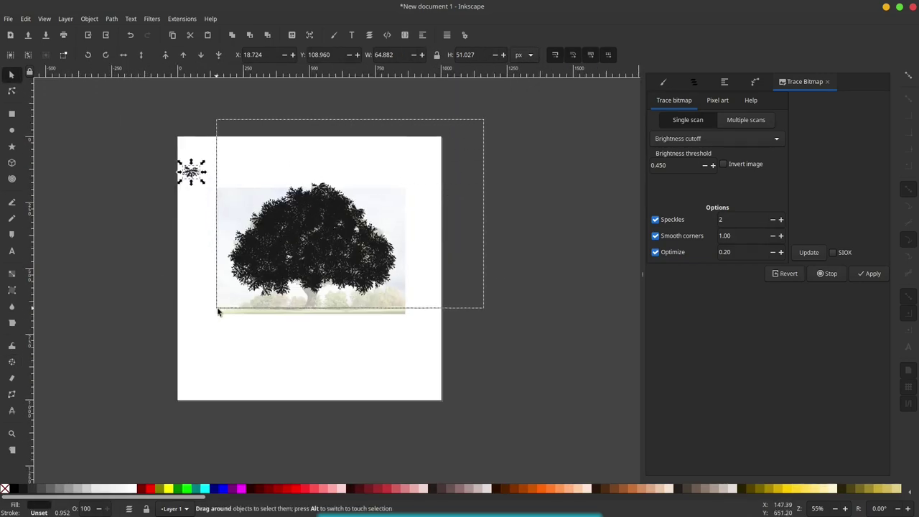
{"action": "scroll", "coordinate": [296, 252], "scroll_direction": "up", "scroll_amount": 3, "text": "ctrl"}
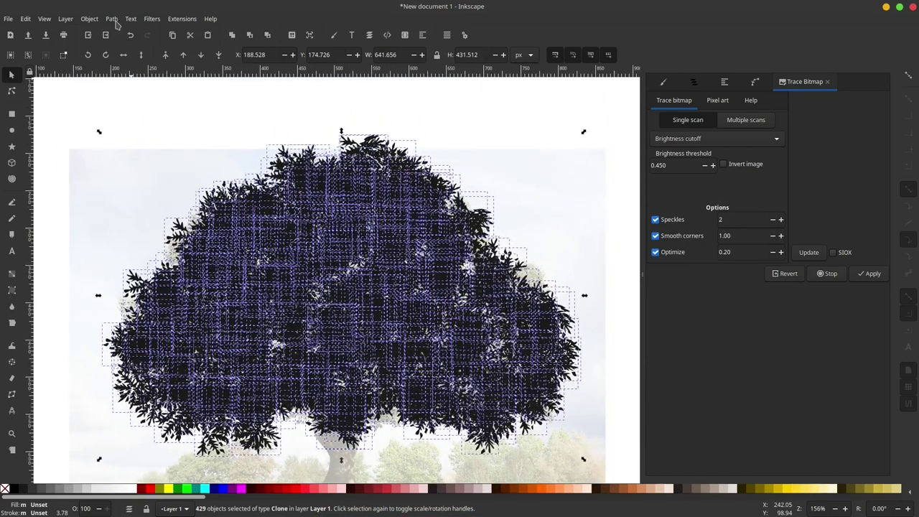
{"action": "left_click", "coordinate": [113, 19]}
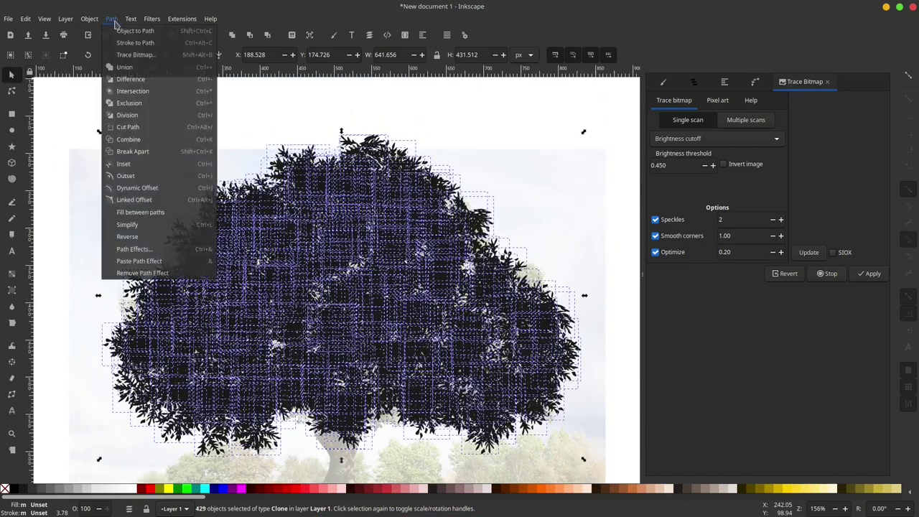
{"action": "left_click", "coordinate": [144, 70]}
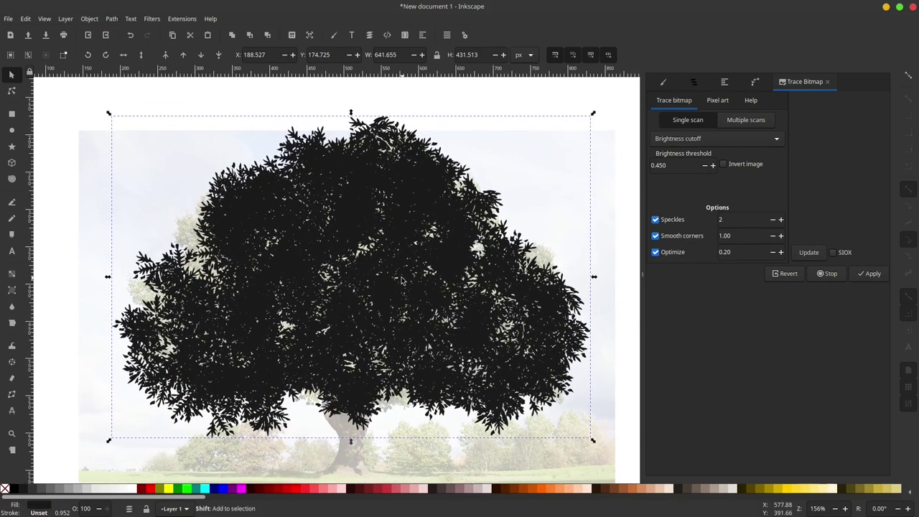
Lower the traced tree on the page, undoing an accidental move of the background rectangle
{"action": "scroll", "coordinate": [410, 272], "scroll_direction": "down", "scroll_amount": 3}
{"action": "mouse_move", "coordinate": [397, 283]}
{"action": "left_mouse_down"}
{"action": "mouse_move", "coordinate": [413, 324]}
{"action": "mouse_move", "coordinate": [384, 375]}
{"action": "left_mouse_up"}
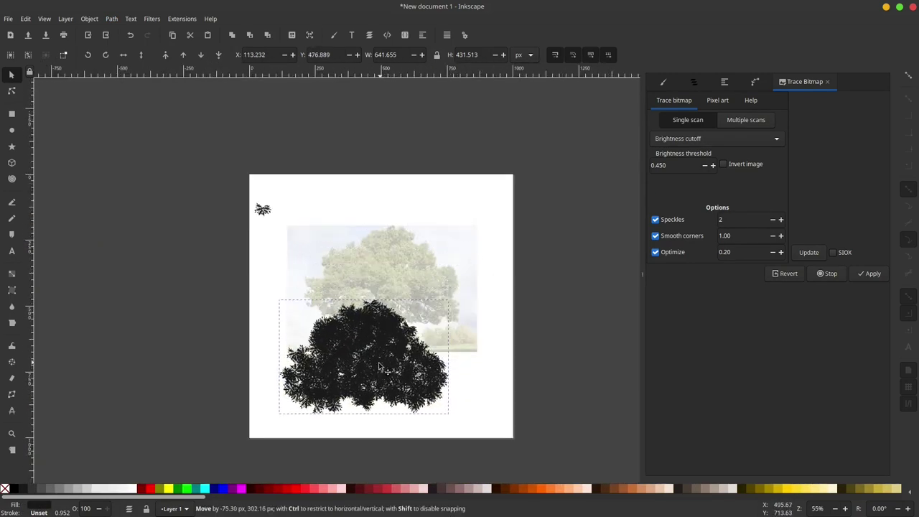
{"action": "left_click", "coordinate": [392, 276]}
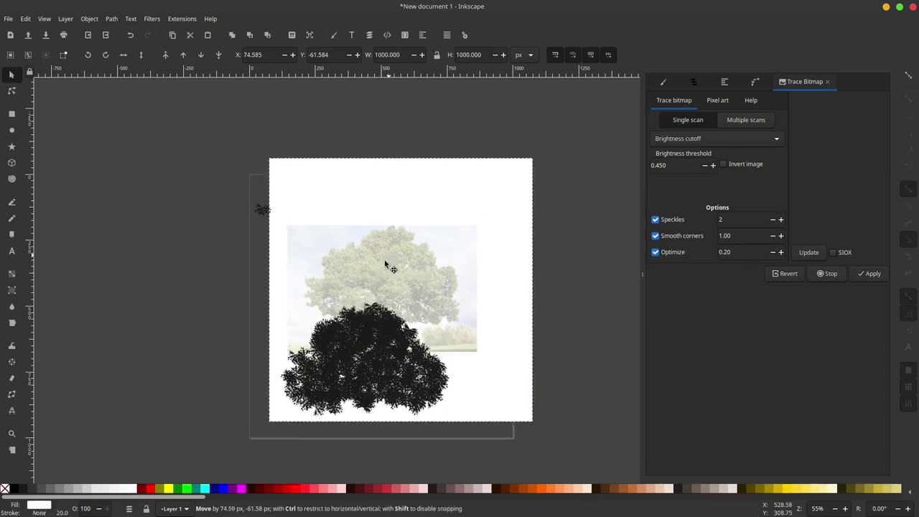
{"action": "left_click_drag", "start_coordinate": [370, 273], "coordinate": [402, 274]}
{"action": "key", "text": "ctrl+z"}
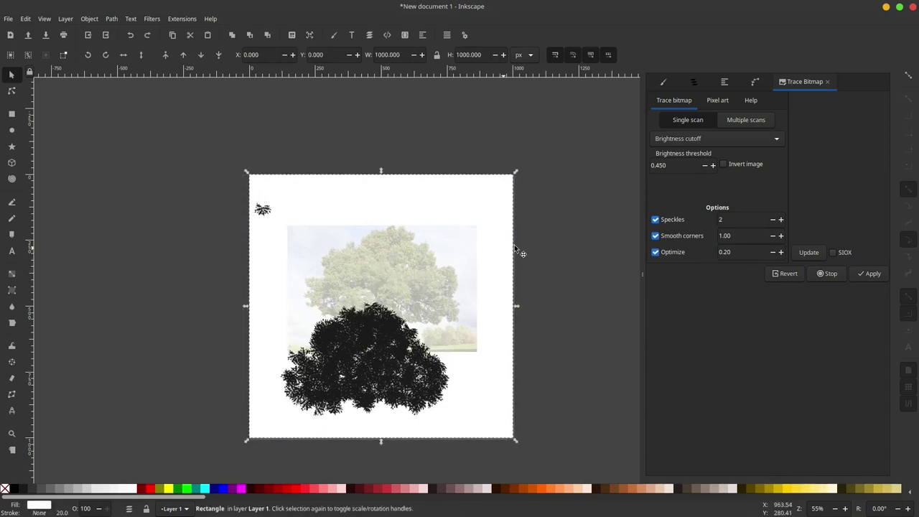
{"action": "key", "text": "Escape"}
Make the photo under the background selectable, move it off-page to the upper right, and reposition the tree
{"action": "left_click", "coordinate": [451, 267]}
{"action": "right_click", "coordinate": [443, 267]}
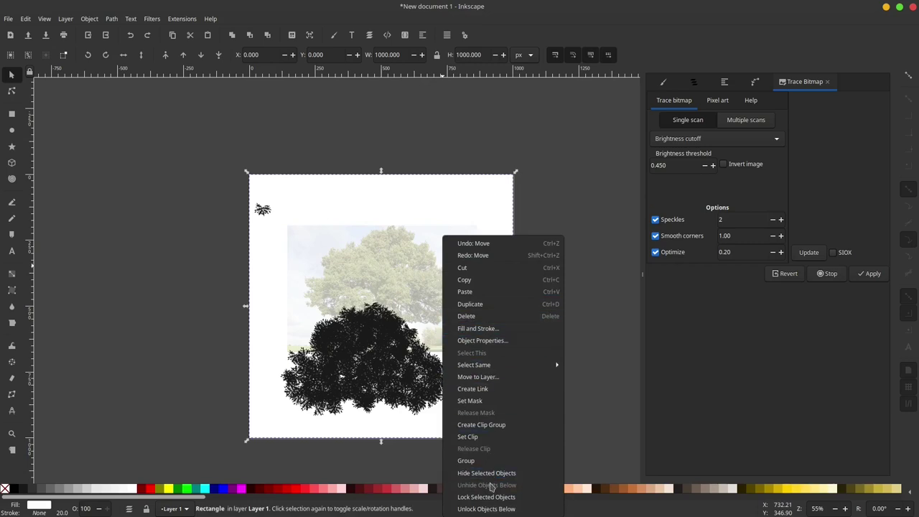
{"action": "left_click", "coordinate": [496, 506]}
{"action": "left_click", "coordinate": [524, 340]}
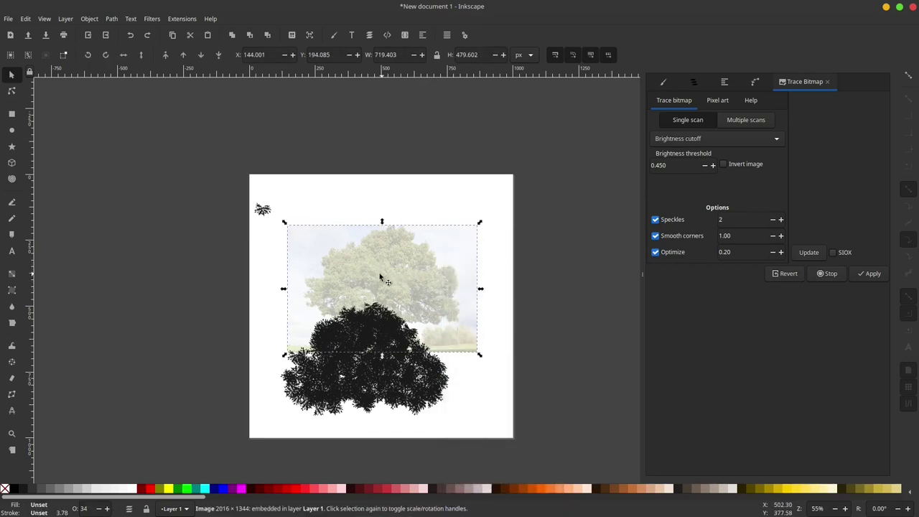
{"action": "left_click_drag", "start_coordinate": [380, 273], "coordinate": [498, 199]}
{"action": "left_click_drag", "start_coordinate": [400, 353], "coordinate": [388, 302]}
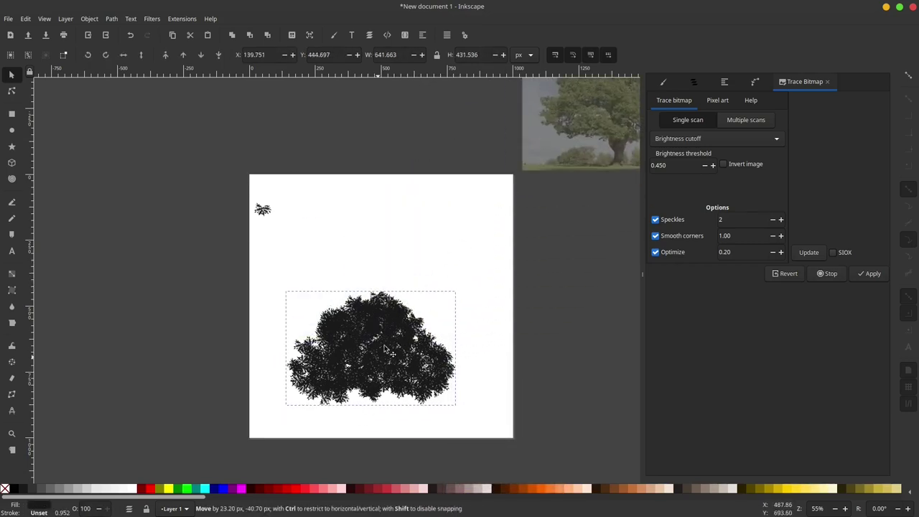
Move the small stray sprig beside the tree and duplicate it
{"action": "scroll", "coordinate": [388, 303], "scroll_direction": "up", "scroll_amount": 1}
{"action": "scroll", "coordinate": [388, 303], "scroll_direction": "up", "scroll_amount": 2}
{"action": "scroll", "coordinate": [381, 291], "scroll_direction": "up", "scroll_amount": 1}
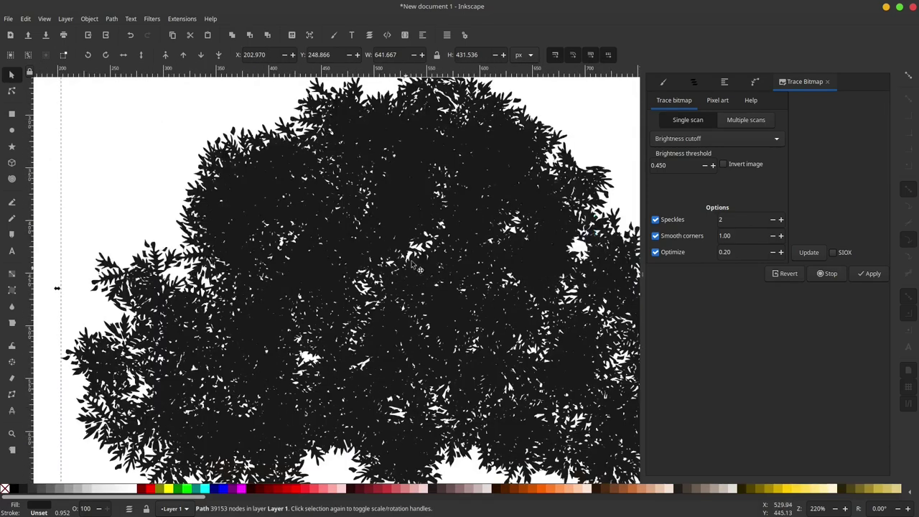
{"action": "scroll", "coordinate": [332, 291], "scroll_direction": "down", "scroll_amount": 2}
{"action": "scroll", "coordinate": [223, 295], "scroll_direction": "left", "scroll_amount": 3}
{"action": "scroll", "coordinate": [294, 337], "scroll_direction": "up", "scroll_amount": 1}
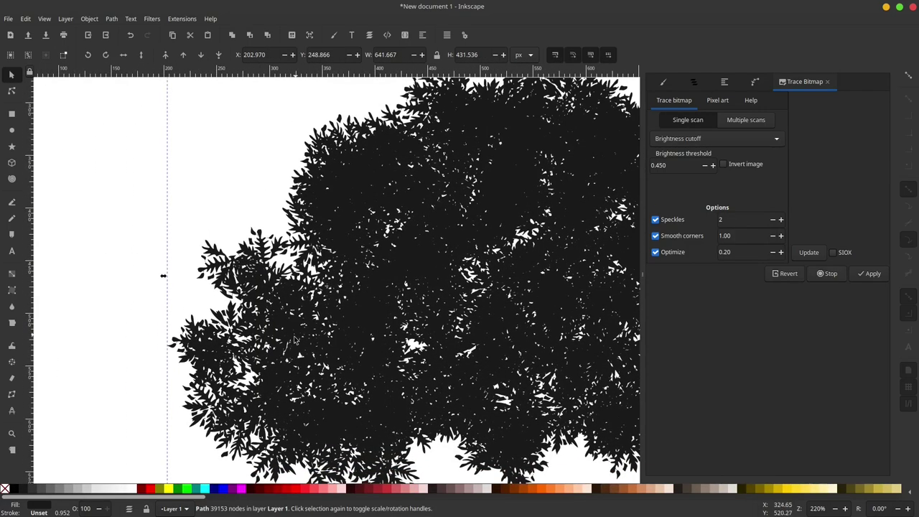
{"action": "scroll", "coordinate": [294, 331], "scroll_direction": "down", "scroll_amount": 2}
{"action": "scroll", "coordinate": [294, 331], "scroll_direction": "down", "scroll_amount": 1}
{"action": "mouse_move", "coordinate": [191, 200]}
{"action": "left_mouse_down"}
{"action": "mouse_move", "coordinate": [219, 218]}
{"action": "mouse_move", "coordinate": [201, 186]}
{"action": "mouse_move", "coordinate": [281, 339]}
{"action": "mouse_move", "coordinate": [244, 291]}
{"action": "mouse_move", "coordinate": [273, 194]}
{"action": "left_mouse_up"}
{"action": "right_click", "coordinate": [204, 193]}
{"action": "left_click", "coordinate": [252, 262]}
Drag the sprig copy across the tree to its top and then its right edge
{"action": "scroll", "coordinate": [284, 342], "scroll_direction": "up", "scroll_amount": 1}
{"action": "scroll", "coordinate": [284, 342], "scroll_direction": "up", "scroll_amount": 2}
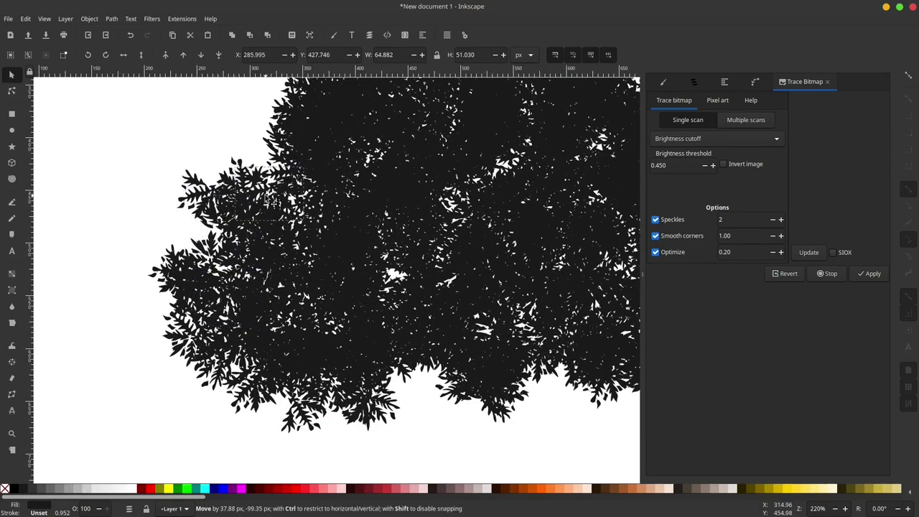
{"action": "left_click_drag", "start_coordinate": [273, 194], "coordinate": [556, 201]}
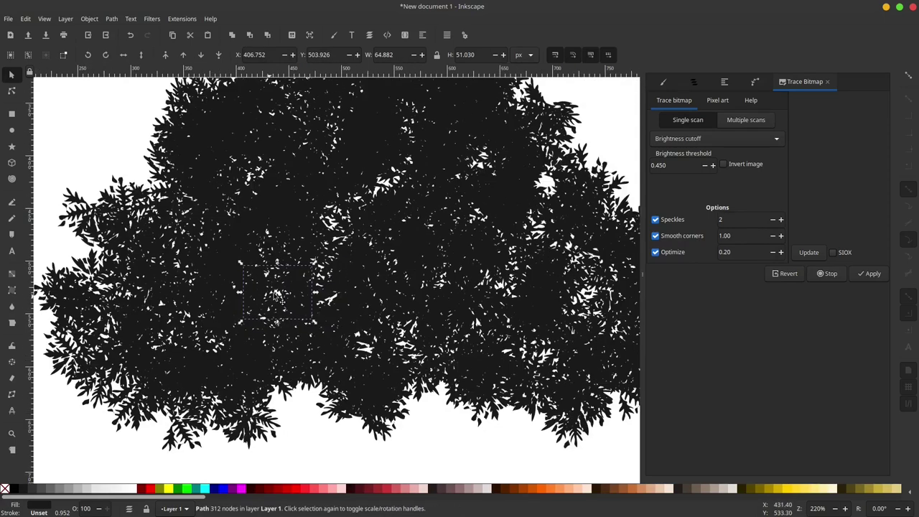
{"action": "mouse_move", "coordinate": [324, 233]}
{"action": "left_mouse_down"}
{"action": "mouse_move", "coordinate": [394, 185]}
{"action": "mouse_move", "coordinate": [245, 310]}
{"action": "mouse_move", "coordinate": [231, 190]}
{"action": "mouse_move", "coordinate": [358, 221]}
{"action": "left_mouse_up"}
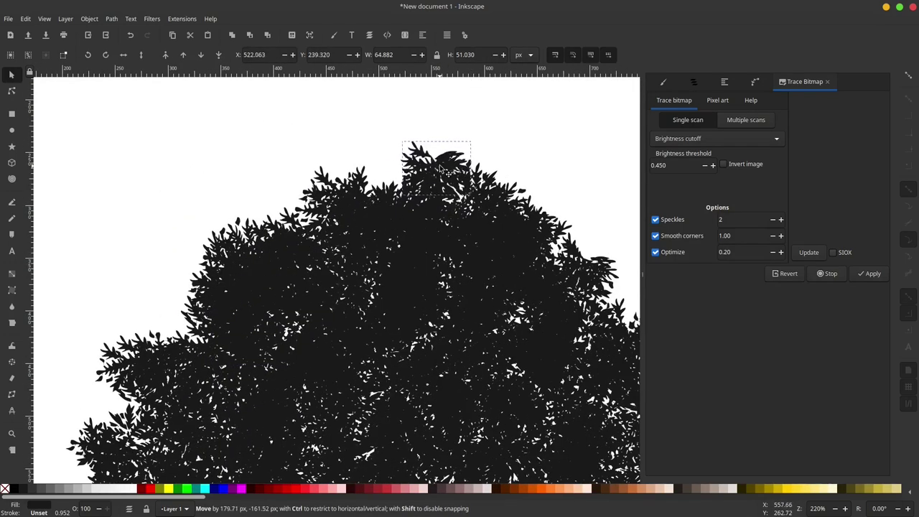
{"action": "left_click_drag", "start_coordinate": [358, 221], "coordinate": [339, 191]}
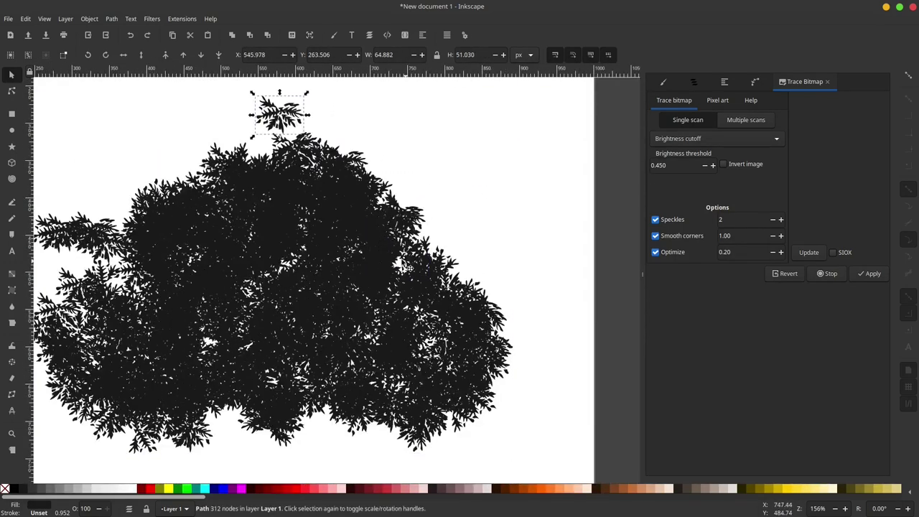
{"action": "scroll", "coordinate": [340, 191], "scroll_direction": "down", "scroll_amount": 2}
{"action": "left_click_drag", "start_coordinate": [315, 148], "coordinate": [415, 237]}
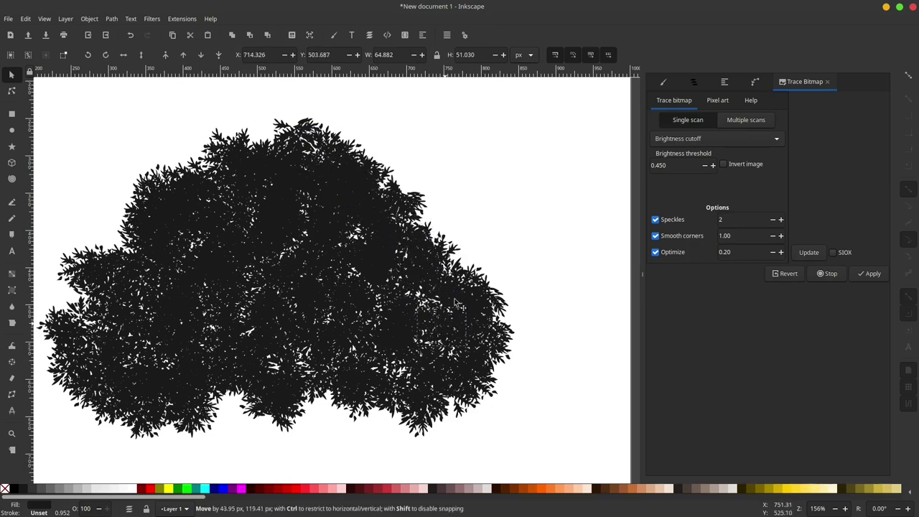
{"action": "scroll", "coordinate": [501, 206], "scroll_direction": "down", "scroll_amount": 1}
{"action": "mouse_move", "coordinate": [416, 237]}
{"action": "left_mouse_down"}
{"action": "mouse_move", "coordinate": [500, 206]}
{"action": "mouse_move", "coordinate": [529, 110]}
{"action": "left_mouse_up"}
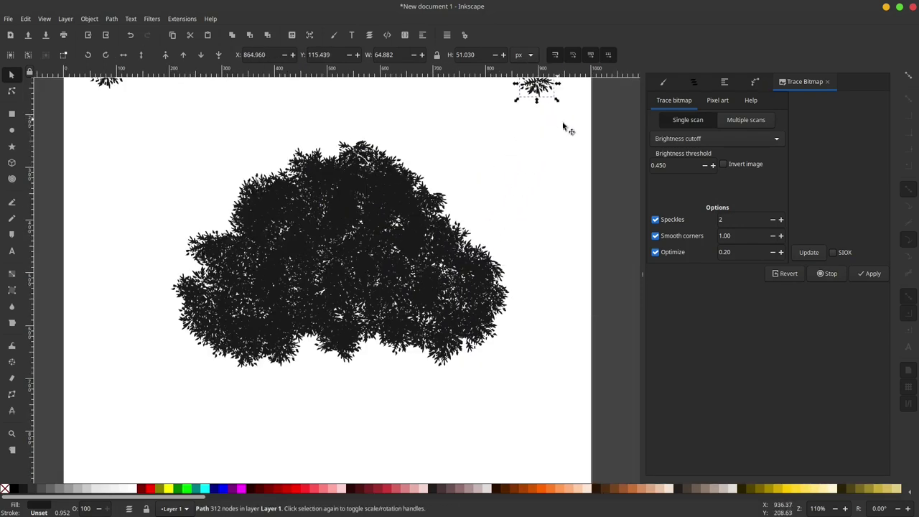
Select the tree pieces and unite them into a single bush-shaped path
{"action": "mouse_move", "coordinate": [613, 118]}
{"action": "left_mouse_down"}
{"action": "mouse_move", "coordinate": [214, 302]}
{"action": "mouse_move", "coordinate": [192, 410]}
{"action": "left_mouse_up"}
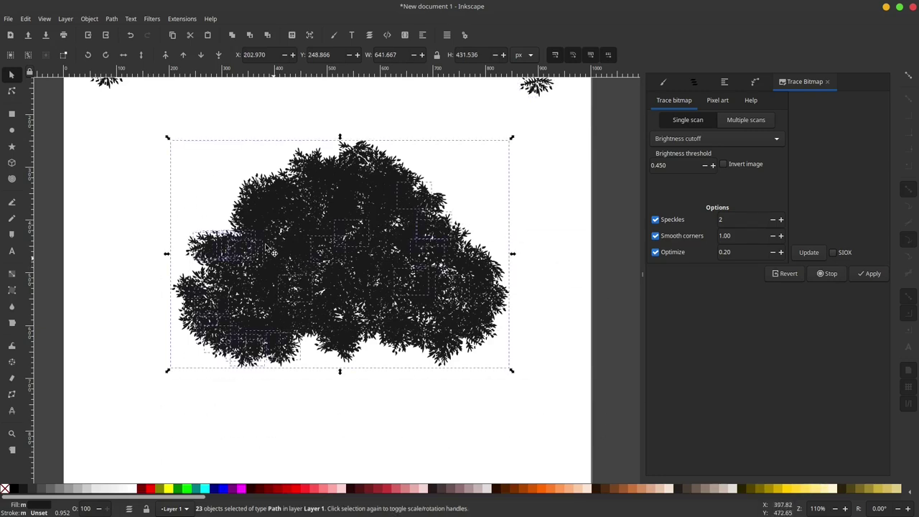
{"action": "left_click", "coordinate": [109, 20]}
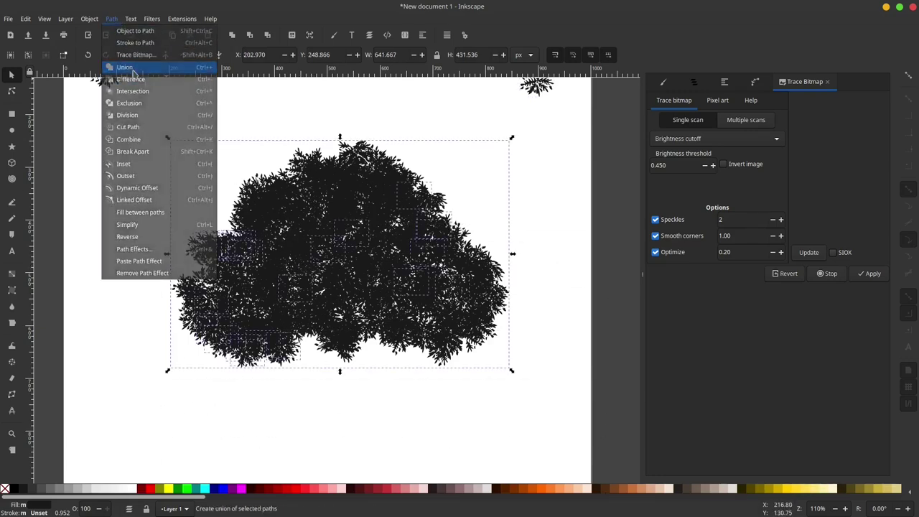
{"action": "left_click", "coordinate": [132, 66]}
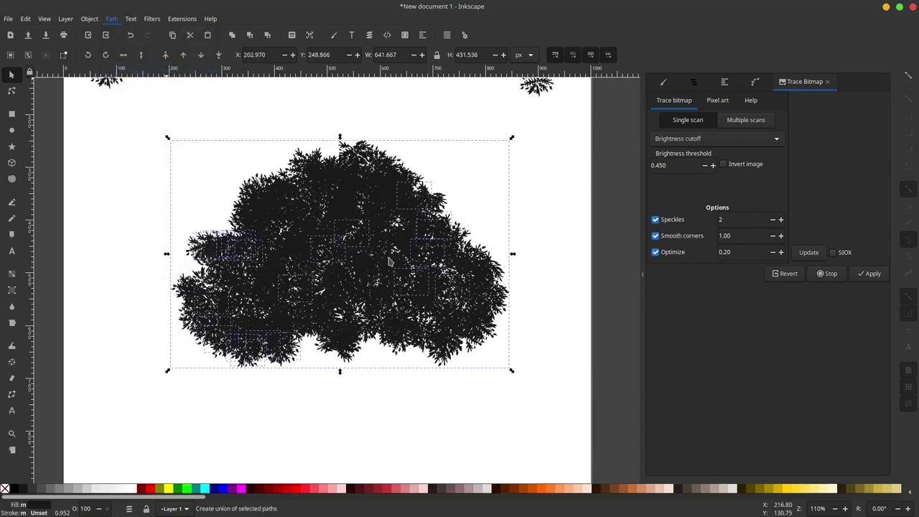
{"action": "scroll", "coordinate": [398, 248], "scroll_direction": "up", "scroll_amount": 1}
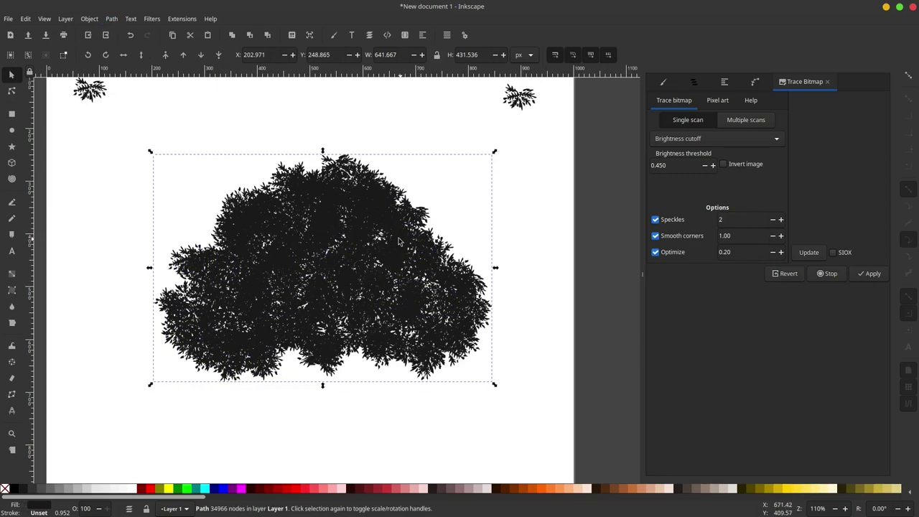
Fill the bush with a deep forest green, 243824
{"action": "left_click", "coordinate": [185, 488]}
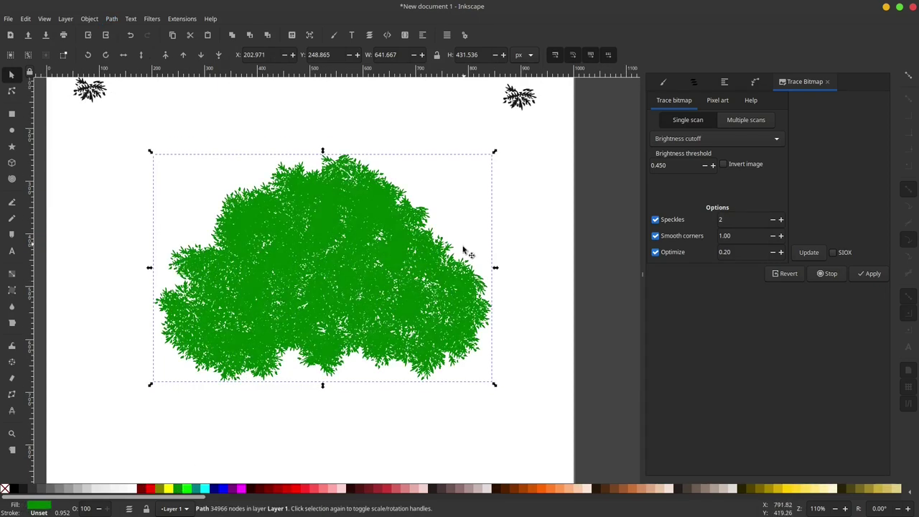
{"action": "double_click", "coordinate": [46, 505]}
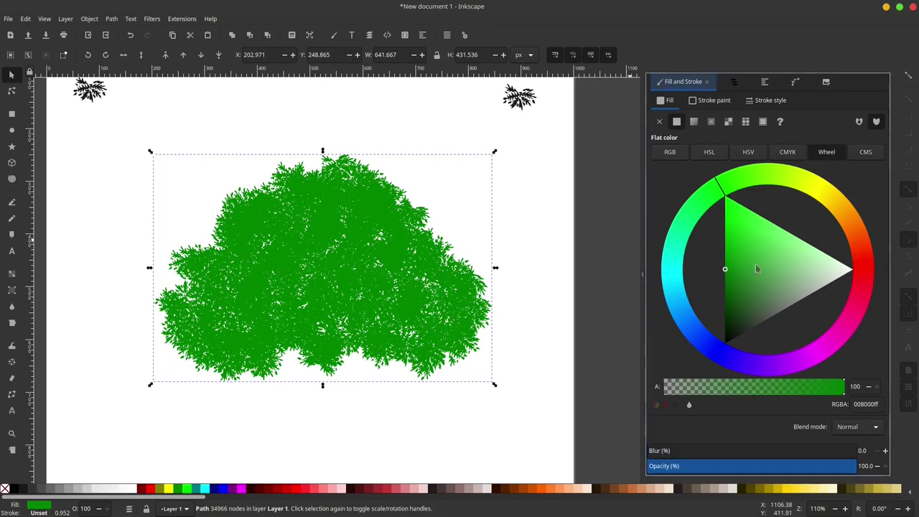
{"action": "left_click_drag", "start_coordinate": [737, 307], "coordinate": [742, 321]}
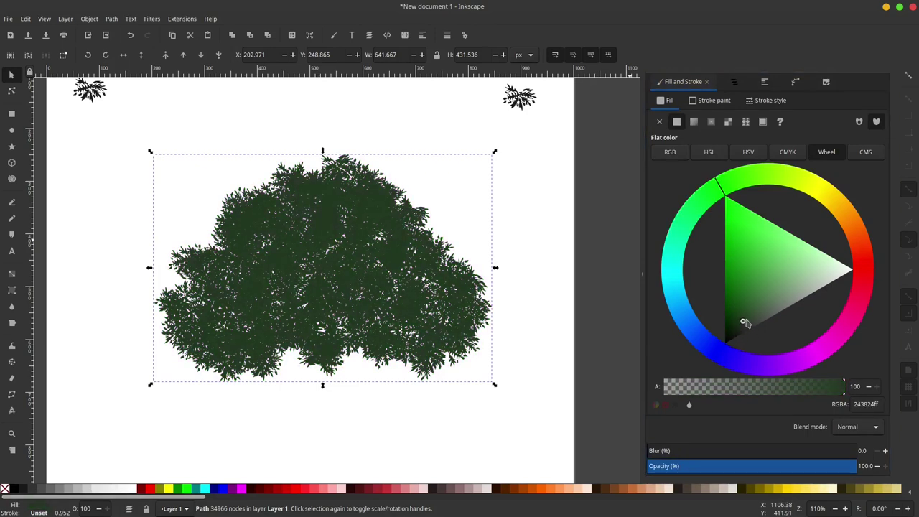
Move the small top-right sprig onto the centre of the bush
{"action": "left_click", "coordinate": [599, 225]}
{"action": "left_click_drag", "start_coordinate": [519, 115], "coordinate": [366, 293]}
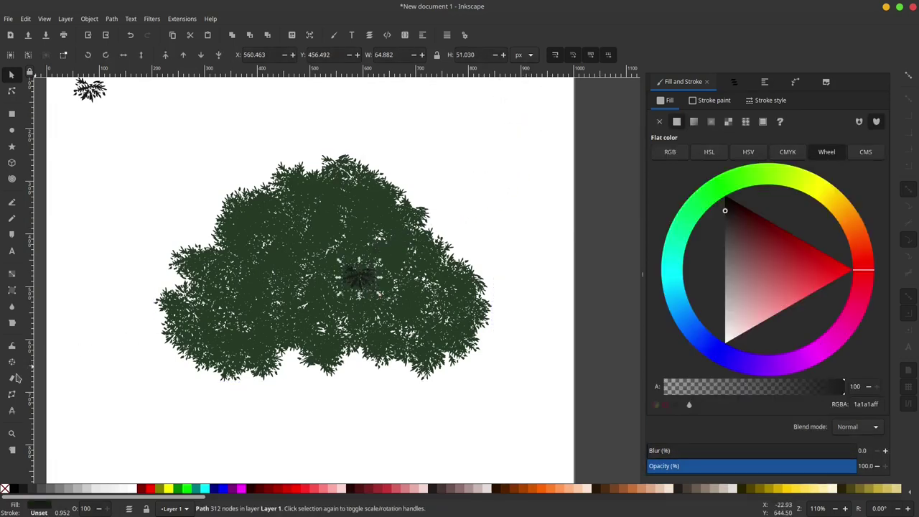
{"action": "left_click", "coordinate": [12, 306]}
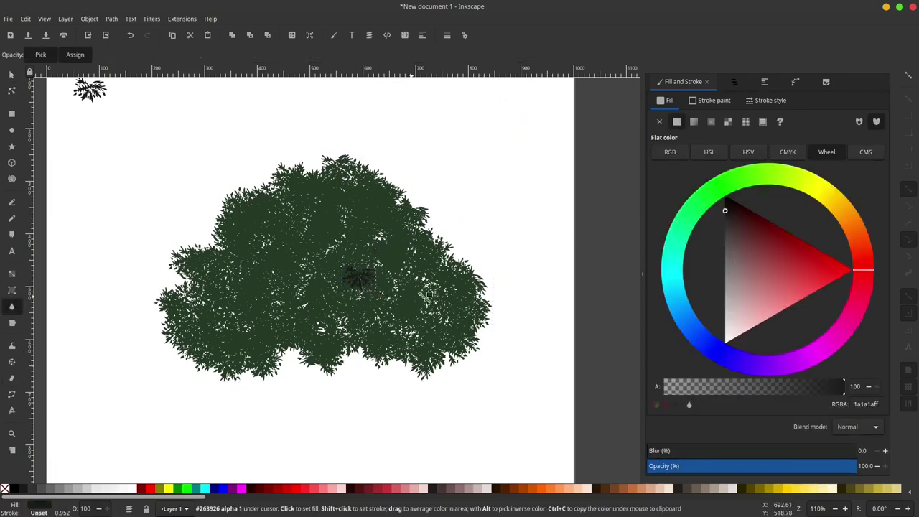
Give the sprig a lighter 2b502b green and position it on the bush's left side
{"action": "left_click", "coordinate": [413, 306]}
{"action": "left_click", "coordinate": [748, 316]}
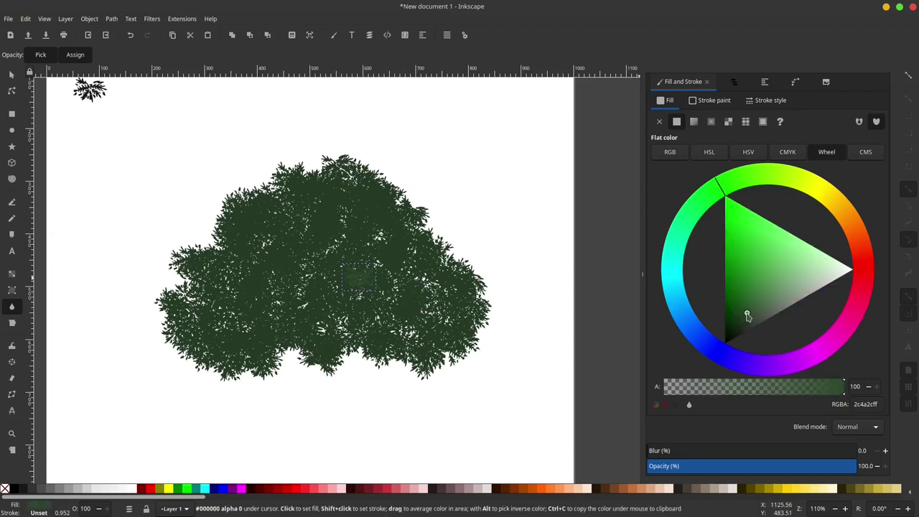
{"action": "left_click_drag", "start_coordinate": [748, 315], "coordinate": [746, 310]}
{"action": "left_click", "coordinate": [12, 74]}
{"action": "left_click_drag", "start_coordinate": [366, 286], "coordinate": [205, 321]}
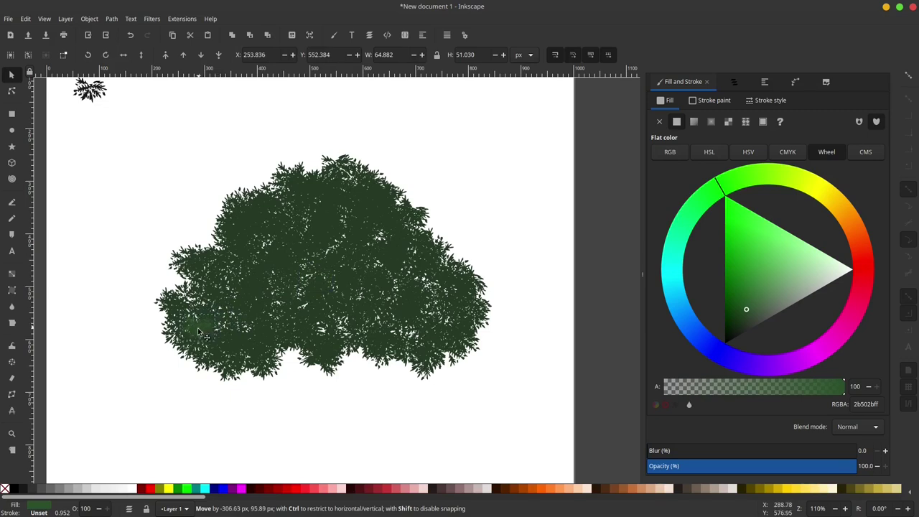
{"action": "scroll", "coordinate": [207, 334], "scroll_direction": "up", "scroll_amount": 1, "text": "ctrl"}
{"action": "left_click_drag", "start_coordinate": [204, 332], "coordinate": [297, 345]}
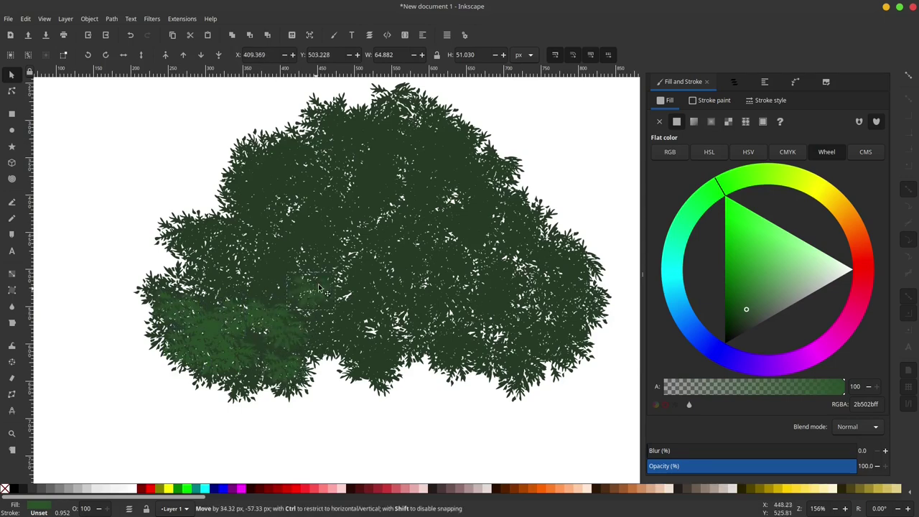
{"action": "mouse_move", "coordinate": [297, 346]}
{"action": "left_mouse_down"}
{"action": "mouse_move", "coordinate": [363, 268]}
{"action": "mouse_move", "coordinate": [352, 291]}
{"action": "left_mouse_up"}
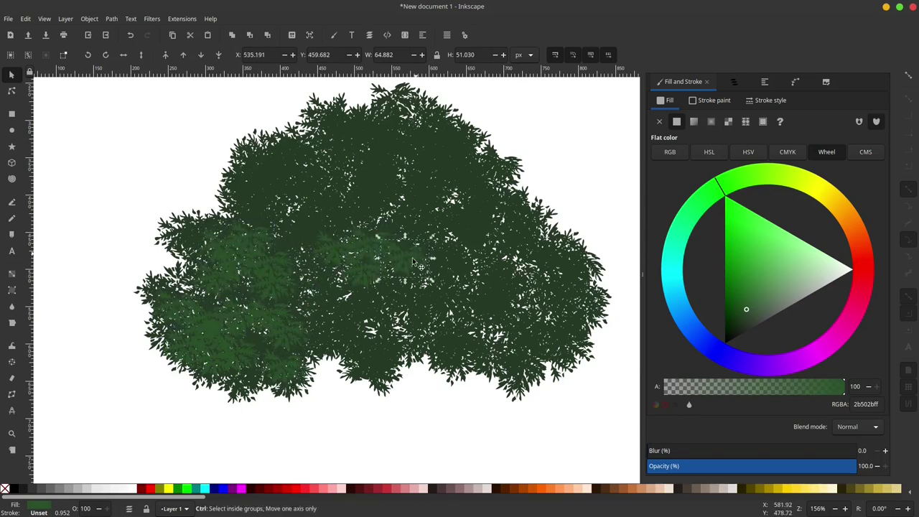
{"action": "scroll", "coordinate": [265, 251], "scroll_direction": "up", "scroll_amount": 3}
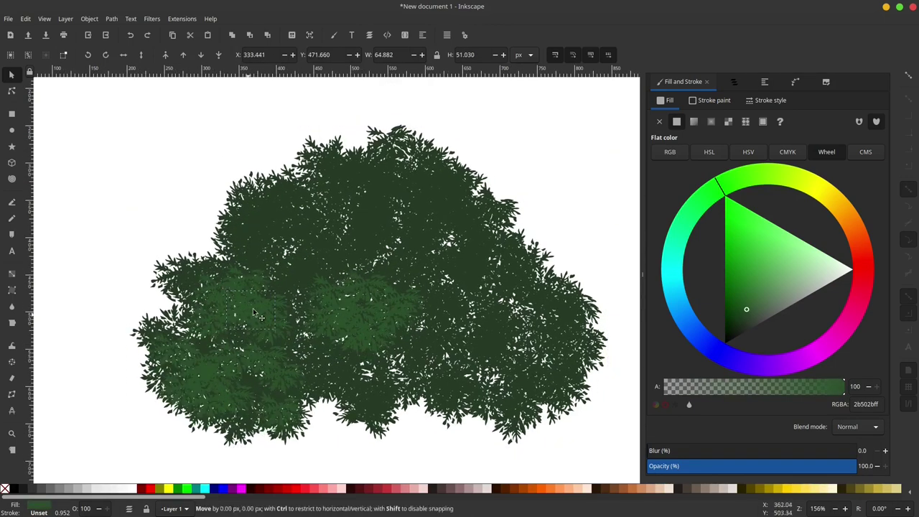
{"action": "left_click_drag", "start_coordinate": [308, 252], "coordinate": [263, 255]}
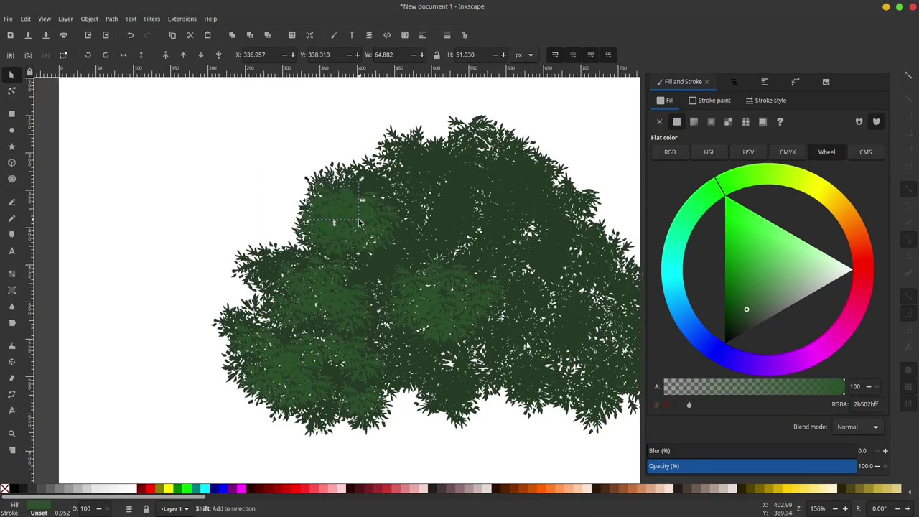
{"action": "scroll", "coordinate": [244, 217], "scroll_direction": "down", "scroll_amount": 1}
Move a clump to the bush's lower right and fill it brighter green 346d34
{"action": "left_click_drag", "start_coordinate": [374, 88], "coordinate": [239, 346]}
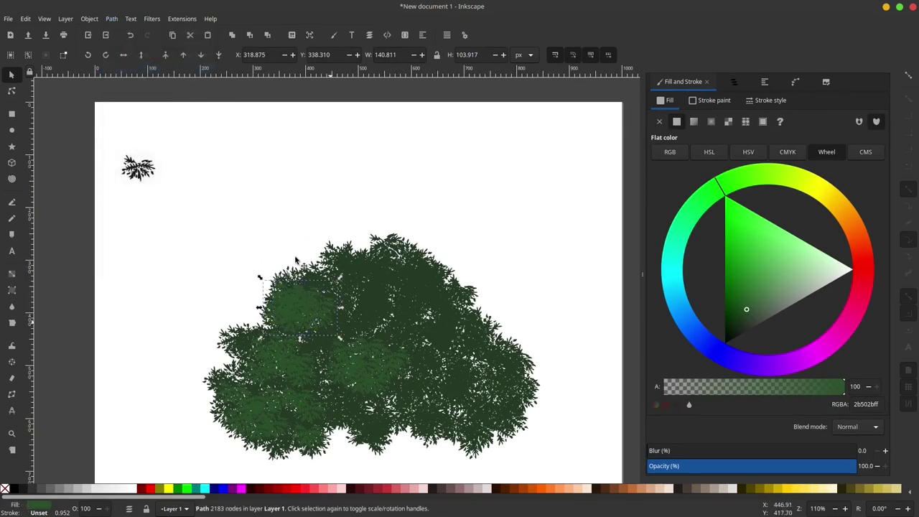
{"action": "mouse_move", "coordinate": [275, 313]}
{"action": "left_mouse_down"}
{"action": "mouse_move", "coordinate": [326, 327]}
{"action": "mouse_move", "coordinate": [407, 243]}
{"action": "left_mouse_up"}
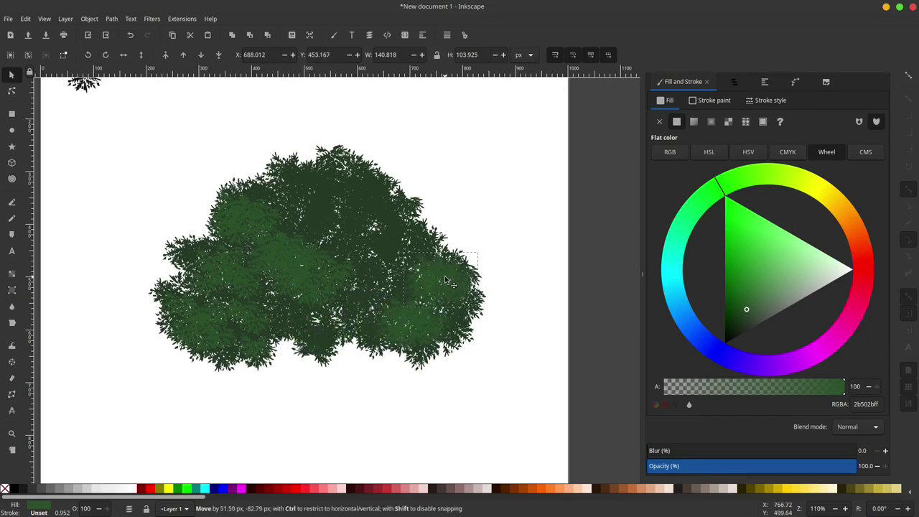
{"action": "mouse_move", "coordinate": [303, 221]}
{"action": "left_mouse_down"}
{"action": "mouse_move", "coordinate": [273, 307]}
{"action": "mouse_move", "coordinate": [212, 243]}
{"action": "left_mouse_up"}
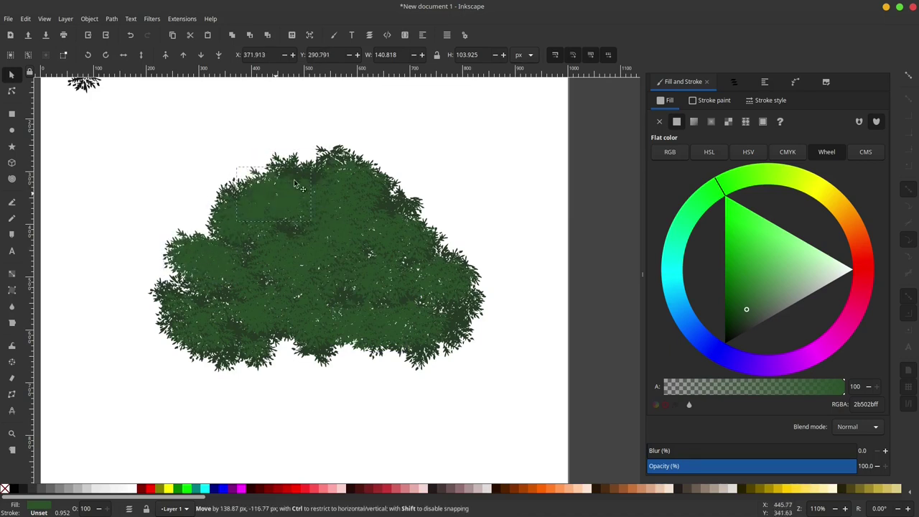
{"action": "mouse_move", "coordinate": [213, 243]}
{"action": "left_mouse_down"}
{"action": "mouse_move", "coordinate": [453, 184]}
{"action": "mouse_move", "coordinate": [381, 277]}
{"action": "mouse_move", "coordinate": [420, 318]}
{"action": "mouse_move", "coordinate": [328, 319]}
{"action": "mouse_move", "coordinate": [260, 292]}
{"action": "left_mouse_up"}
{"action": "left_click", "coordinate": [751, 297]}
{"action": "key", "text": "Escape"}
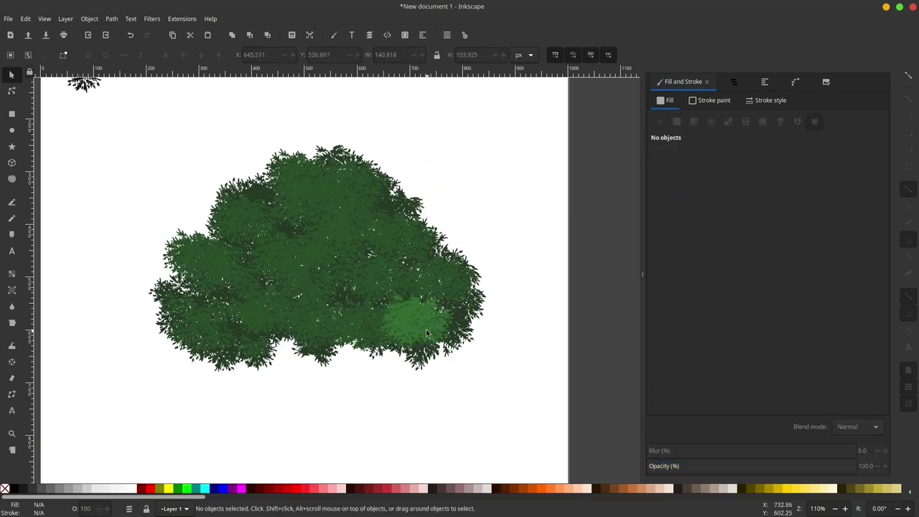
Duplicate the 346d34 clump and spread copies across the middle of the bush
{"action": "left_click", "coordinate": [426, 329]}
{"action": "key", "text": "ctrl+d"}
{"action": "mouse_move", "coordinate": [426, 329]}
{"action": "left_mouse_down"}
{"action": "mouse_move", "coordinate": [446, 284]}
{"action": "mouse_move", "coordinate": [390, 287]}
{"action": "mouse_move", "coordinate": [395, 240]}
{"action": "mouse_move", "coordinate": [318, 265]}
{"action": "left_mouse_up"}
{"action": "key", "text": "ctrl+d"}
{"action": "key", "text": "ctrl+d"}
Add more clump copies near the bush's centre, bottom, left edge and upper left
{"action": "key", "text": "ctrl+d"}
{"action": "key", "text": "ctrl+d"}
{"action": "mouse_move", "coordinate": [319, 266]}
{"action": "left_mouse_down"}
{"action": "mouse_move", "coordinate": [266, 313]}
{"action": "mouse_move", "coordinate": [200, 334]}
{"action": "mouse_move", "coordinate": [205, 259]}
{"action": "left_mouse_up"}
{"action": "left_click", "coordinate": [269, 311]}
{"action": "key", "text": "ctrl+d"}
{"action": "key", "text": "ctrl+d"}
{"action": "left_click_drag", "start_coordinate": [314, 305], "coordinate": [326, 229]}
{"action": "key", "text": "ctrl+d"}
{"action": "left_click_drag", "start_coordinate": [326, 230], "coordinate": [274, 263]}
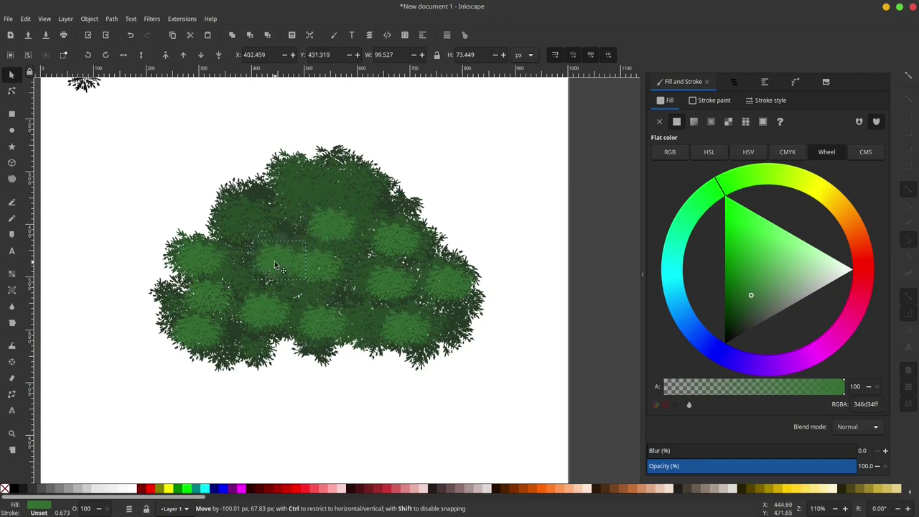
{"action": "mouse_move", "coordinate": [328, 194]}
{"action": "left_mouse_down"}
{"action": "mouse_move", "coordinate": [361, 256]}
{"action": "mouse_move", "coordinate": [347, 290]}
{"action": "mouse_move", "coordinate": [462, 310]}
{"action": "mouse_move", "coordinate": [265, 207]}
{"action": "left_mouse_up"}
{"action": "key", "text": "ctrl+d"}
{"action": "key", "text": "ctrl+d"}
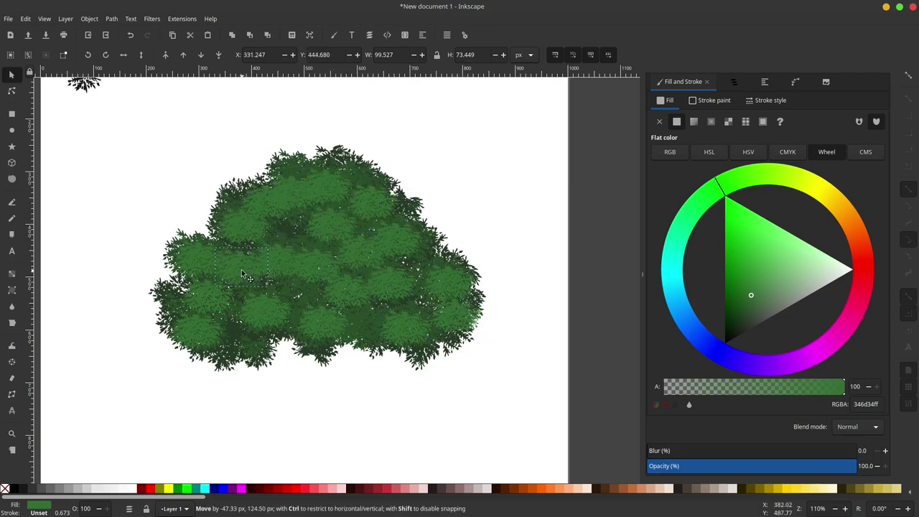
{"action": "left_click_drag", "start_coordinate": [239, 345], "coordinate": [240, 345]}
{"action": "key", "text": "ctrl+d"}
{"action": "left_click_drag", "start_coordinate": [239, 346], "coordinate": [171, 297]}
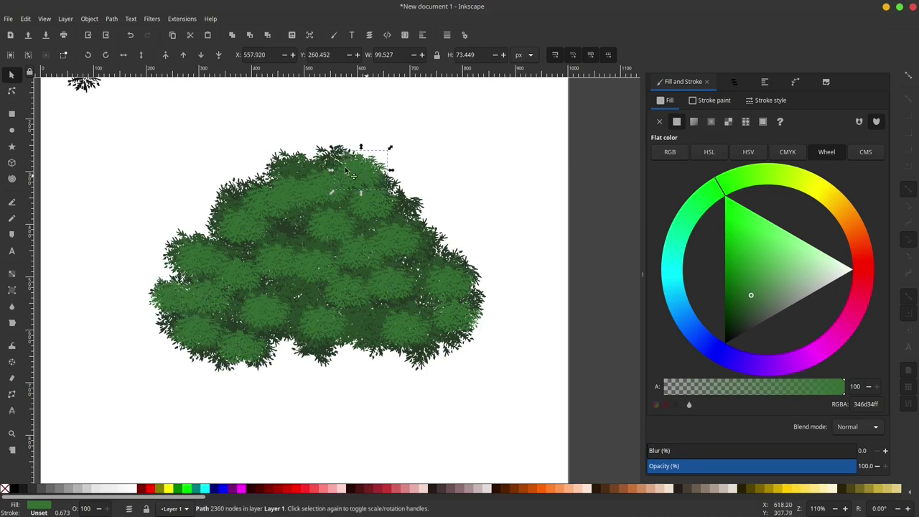
{"action": "key", "text": "ctrl+d"}
{"action": "left_click_drag", "start_coordinate": [347, 170], "coordinate": [271, 189]}
{"action": "key", "text": "ctrl+z"}
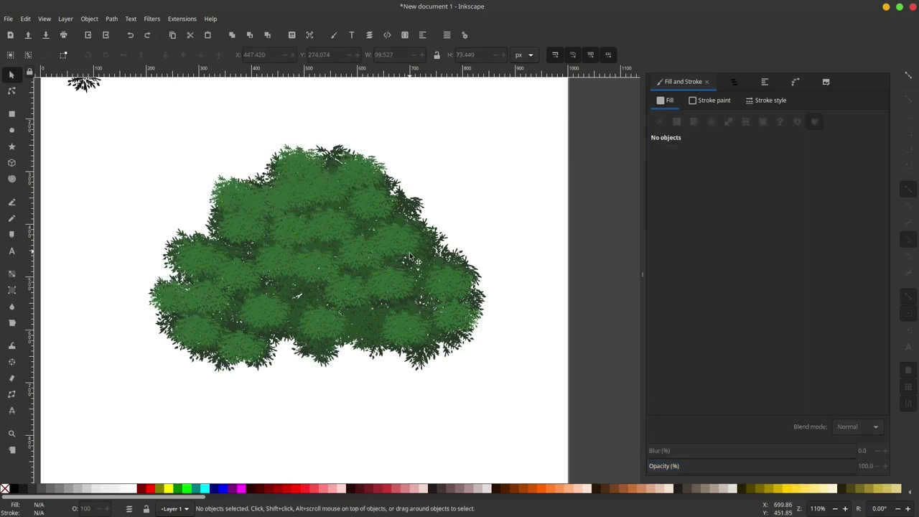
Scale the bush to about 95% (612 × 412 px) and nudge it up-left
{"action": "scroll", "coordinate": [366, 270], "scroll_direction": "down", "scroll_amount": 3}
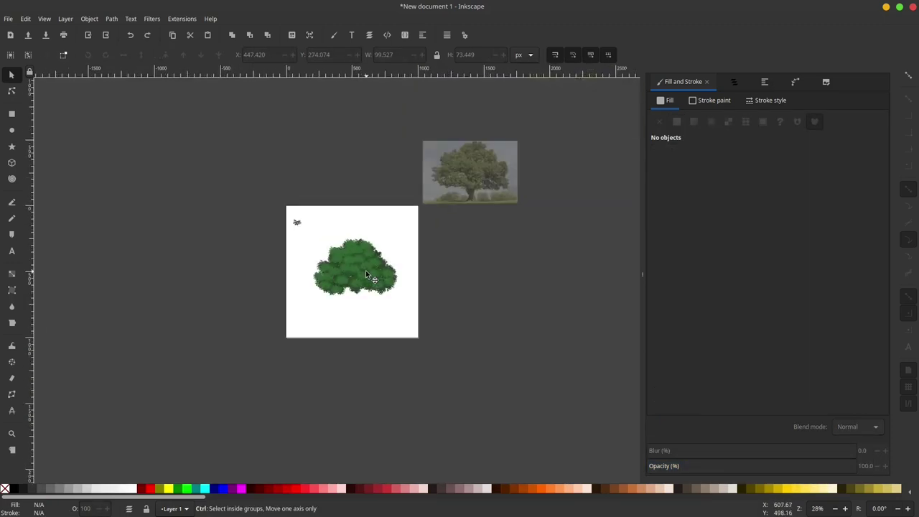
{"action": "scroll", "coordinate": [366, 270], "scroll_direction": "up", "scroll_amount": 2}
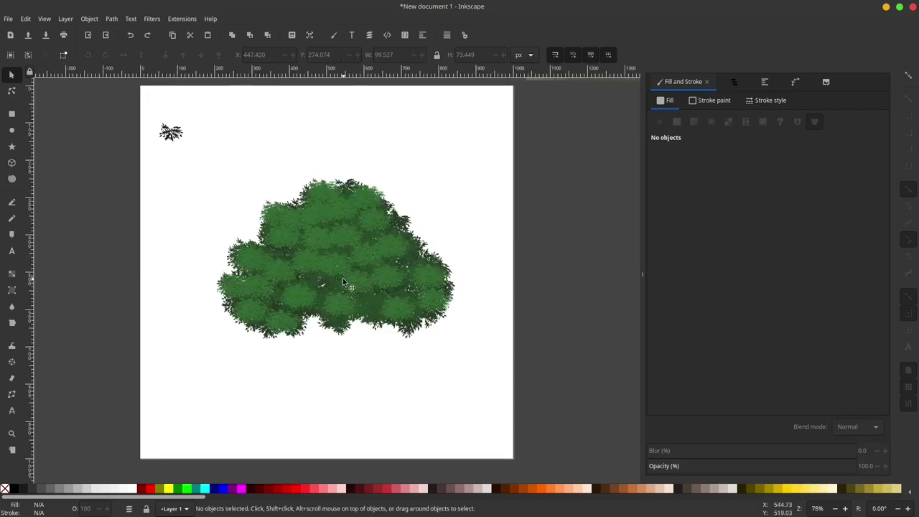
{"action": "scroll", "coordinate": [343, 281], "scroll_direction": "down", "scroll_amount": 1}
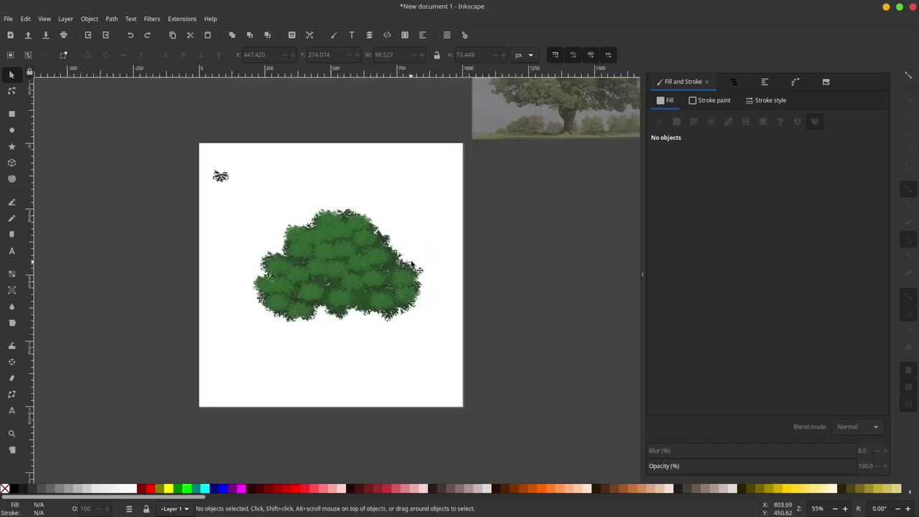
{"action": "left_click", "coordinate": [413, 266]}
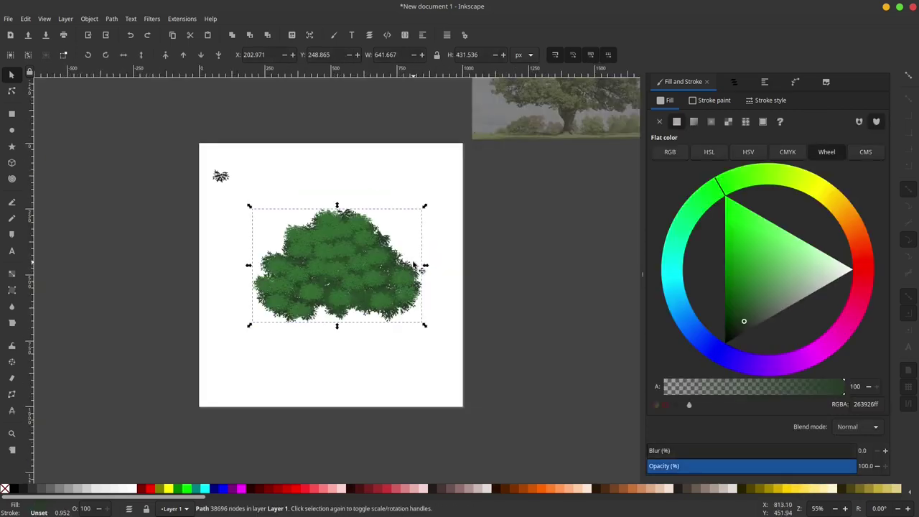
{"action": "left_click", "coordinate": [424, 211]}
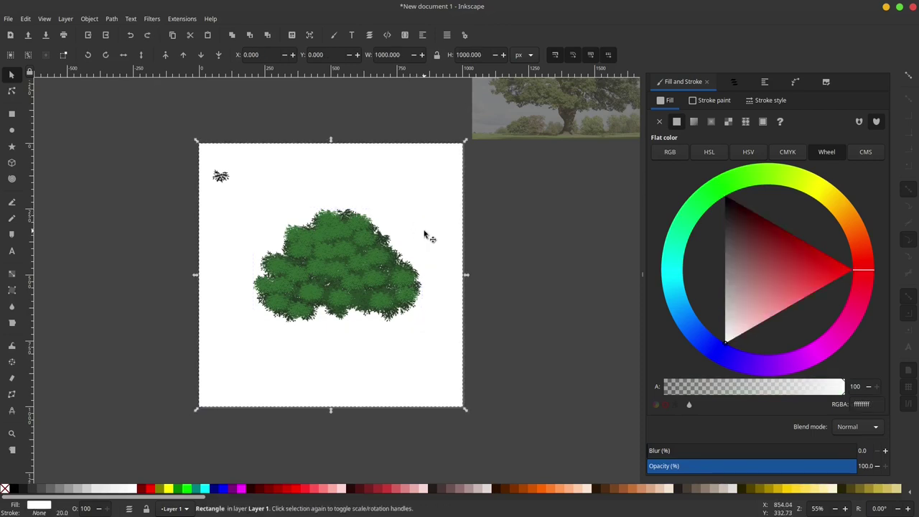
{"action": "scroll", "coordinate": [404, 260], "scroll_direction": "up", "scroll_amount": 1}
{"action": "scroll", "coordinate": [404, 260], "scroll_direction": "up", "scroll_amount": 1}
{"action": "left_click", "coordinate": [416, 267]}
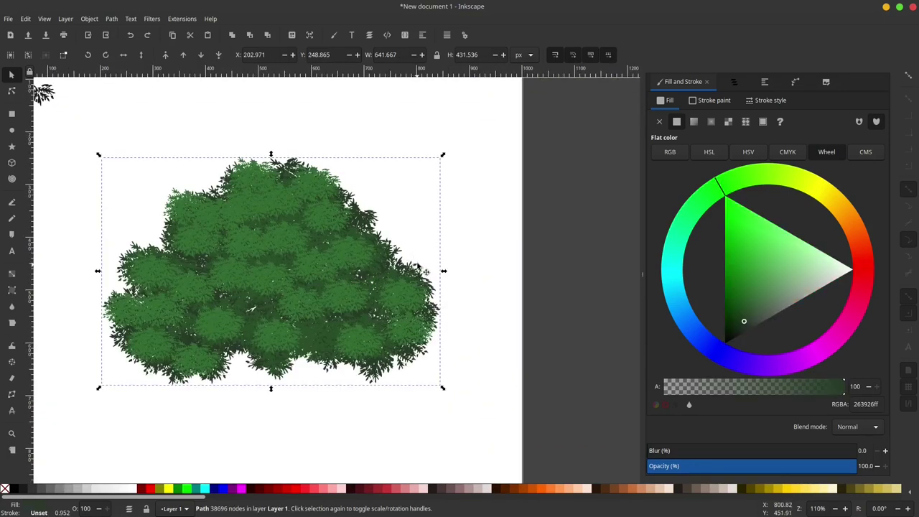
{"action": "left_click_drag", "start_coordinate": [443, 159], "coordinate": [437, 164]}
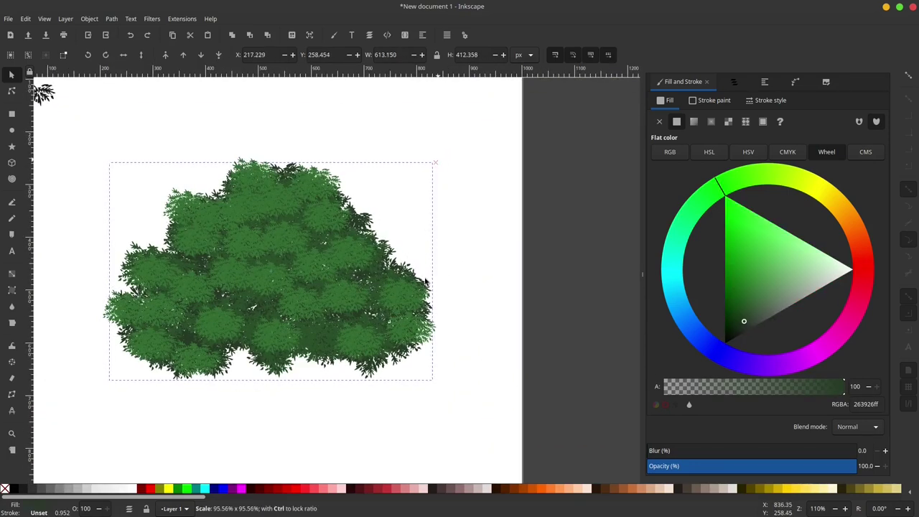
{"action": "left_click_drag", "start_coordinate": [425, 281], "coordinate": [442, 325]}
{"action": "key", "text": "Left"}
{"action": "key", "text": "Up"}
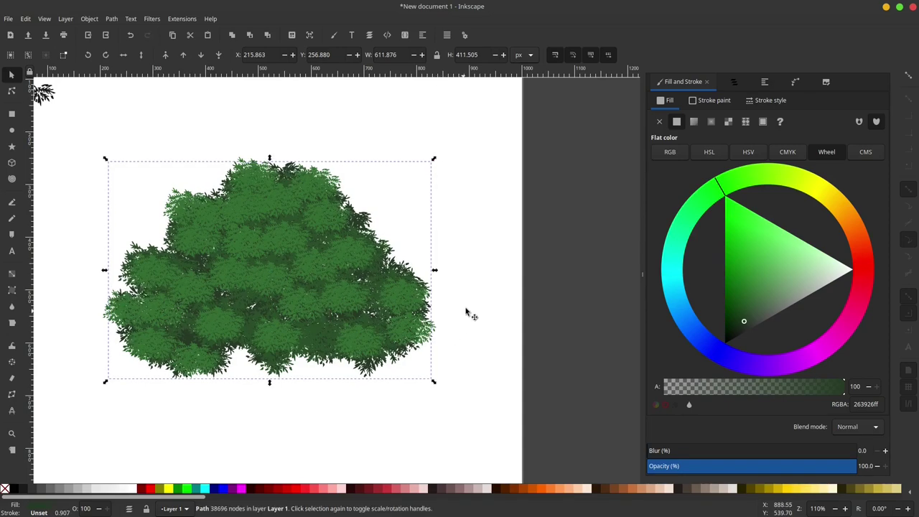
Check the bush's pieces and select one light-green clump
{"action": "left_click", "coordinate": [568, 267]}
{"action": "scroll", "coordinate": [392, 251], "scroll_direction": "down", "scroll_amount": 3}
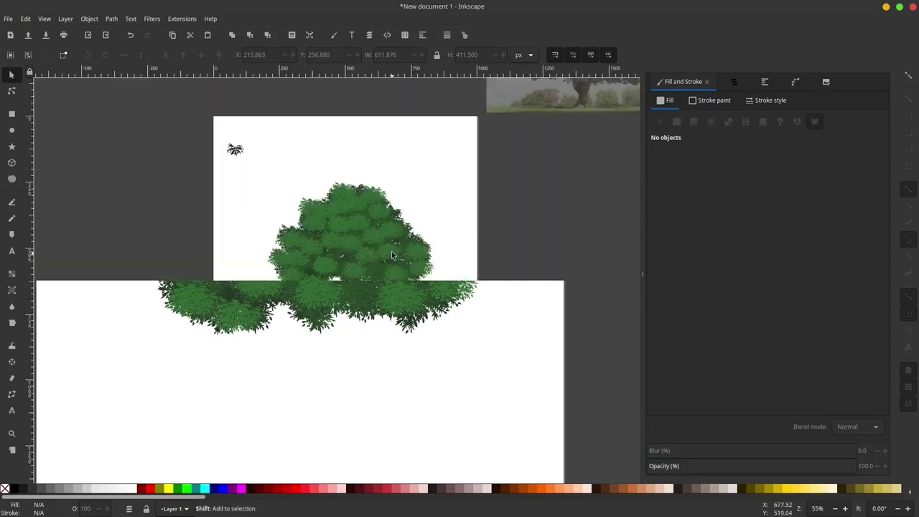
{"action": "left_click_drag", "start_coordinate": [483, 201], "coordinate": [321, 295]}
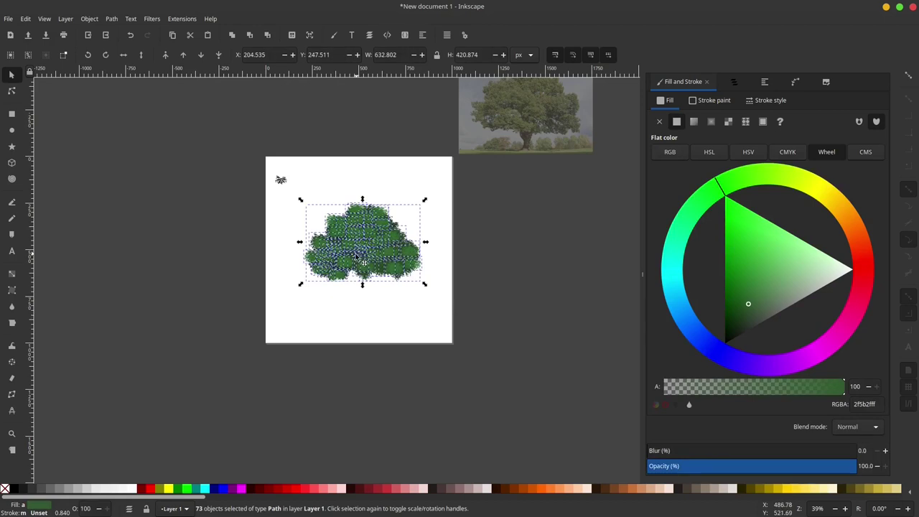
{"action": "scroll", "coordinate": [359, 259], "scroll_direction": "up", "scroll_amount": 2}
{"action": "left_click", "coordinate": [517, 212]}
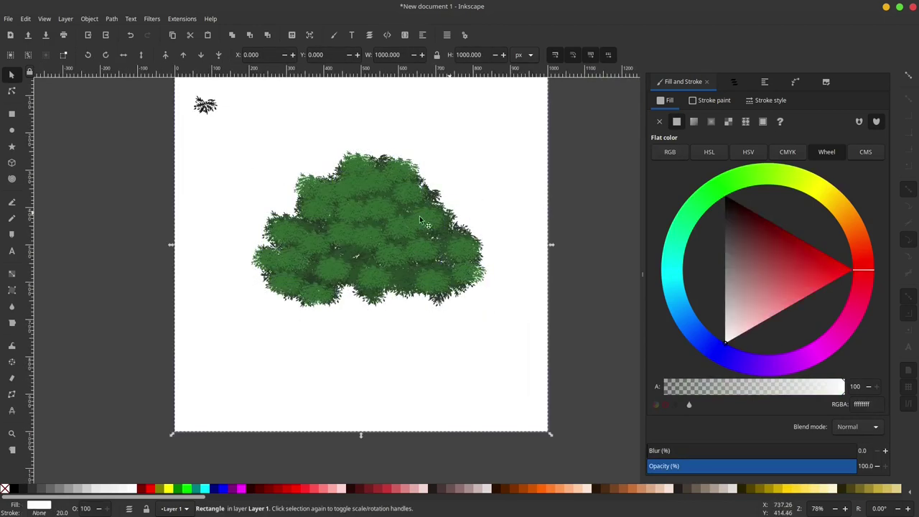
{"action": "left_click", "coordinate": [343, 239]}
{"action": "scroll", "coordinate": [348, 230], "scroll_direction": "up", "scroll_amount": 1}
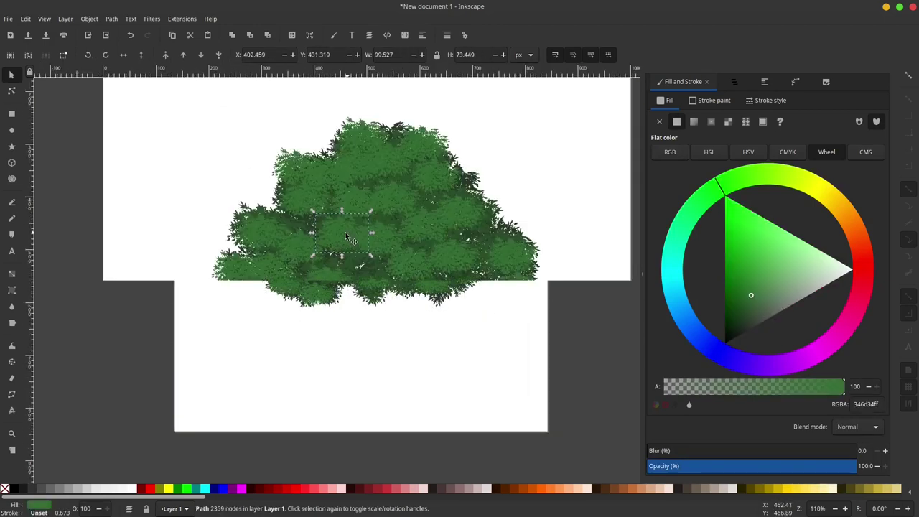
{"action": "scroll", "coordinate": [345, 232], "scroll_direction": "up", "scroll_amount": 1}
Select all 29 same-fill light clumps and recolour them muted green 365c36
{"action": "right_click", "coordinate": [340, 232]}
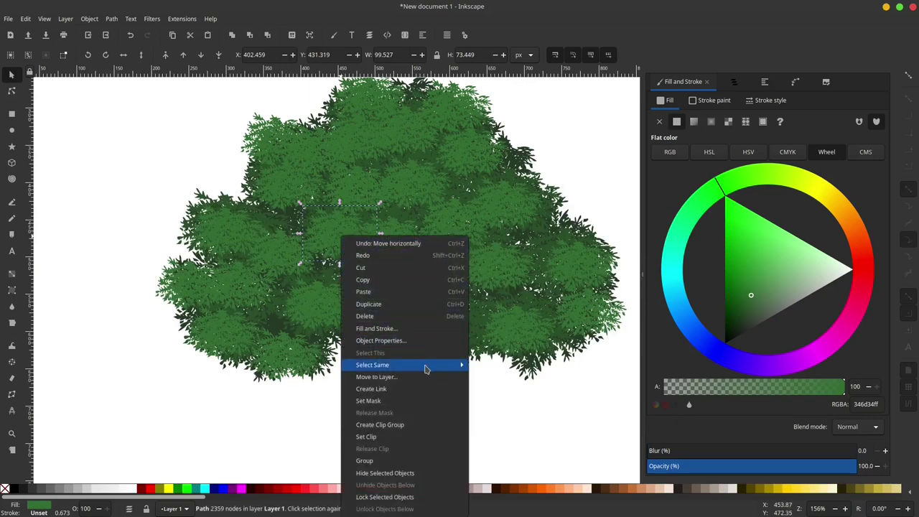
{"action": "left_click", "coordinate": [500, 377]}
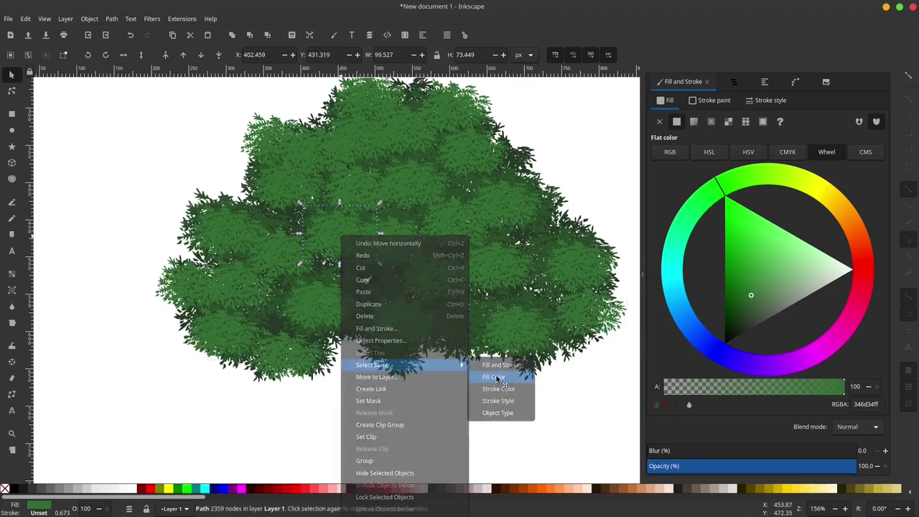
{"action": "left_click", "coordinate": [753, 310]}
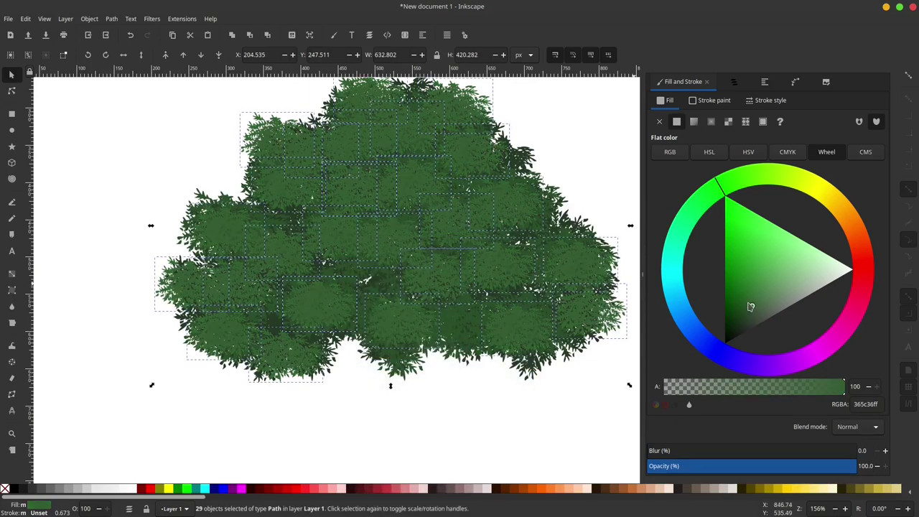
{"action": "scroll", "coordinate": [518, 237], "scroll_direction": "down", "scroll_amount": 1}
{"action": "scroll", "coordinate": [441, 238], "scroll_direction": "down", "scroll_amount": 1}
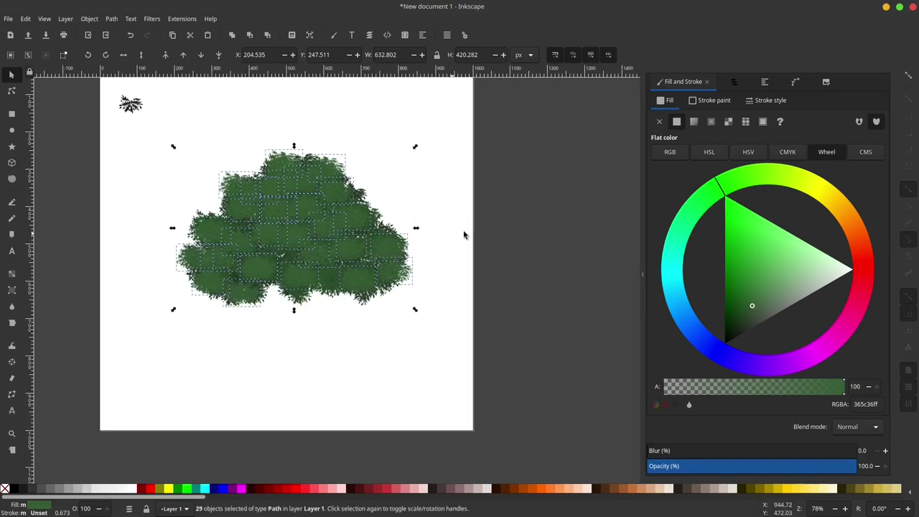
{"action": "left_click", "coordinate": [530, 219]}
{"action": "scroll", "coordinate": [356, 193], "scroll_direction": "up", "scroll_amount": 1}
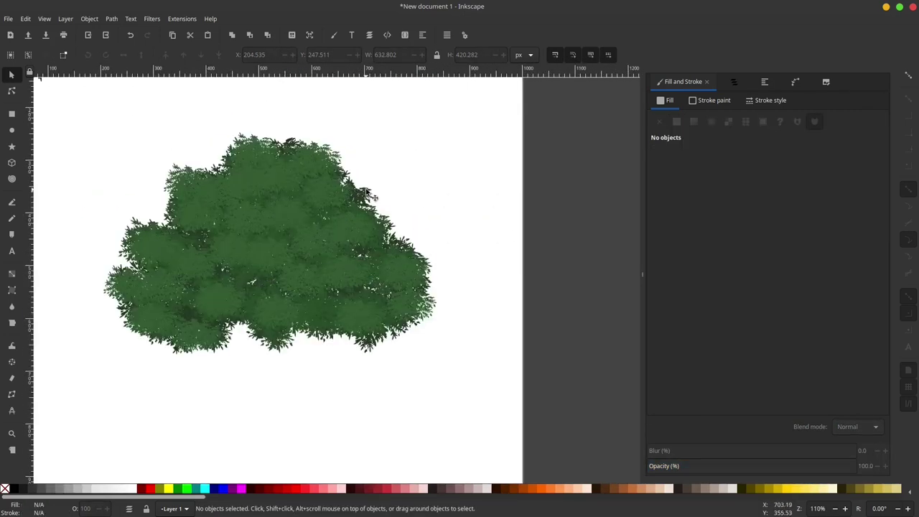
Delete the small stray black object near the page's top-left corner
{"action": "left_click", "coordinate": [369, 195]}
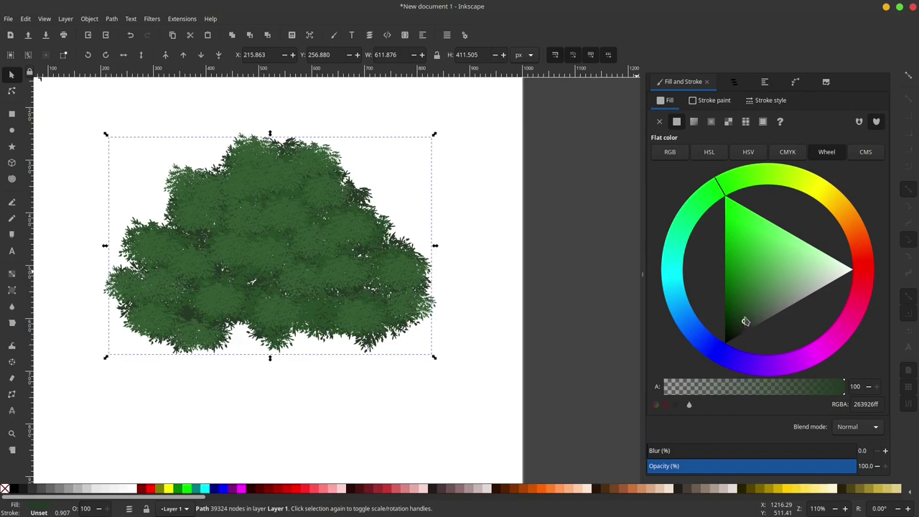
{"action": "key", "text": "ctrl+z"}
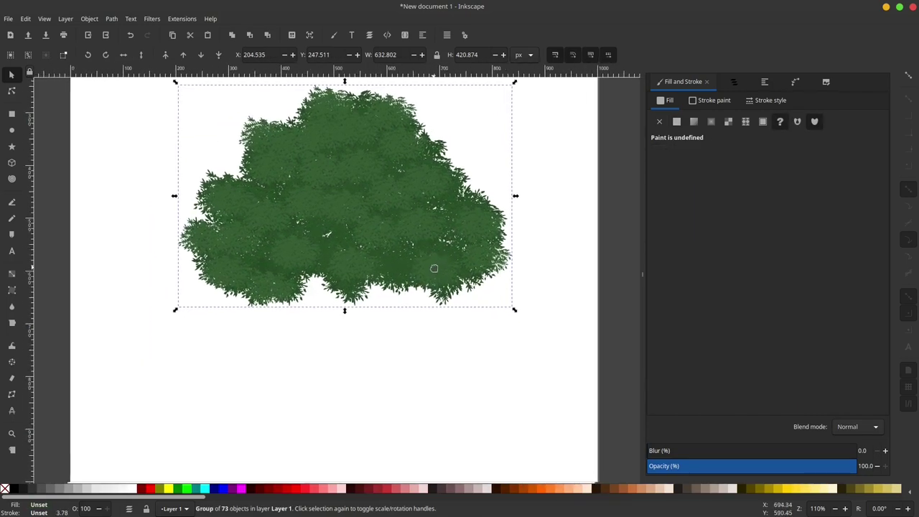
{"action": "scroll", "coordinate": [393, 314], "scroll_direction": "down", "scroll_amount": 2}
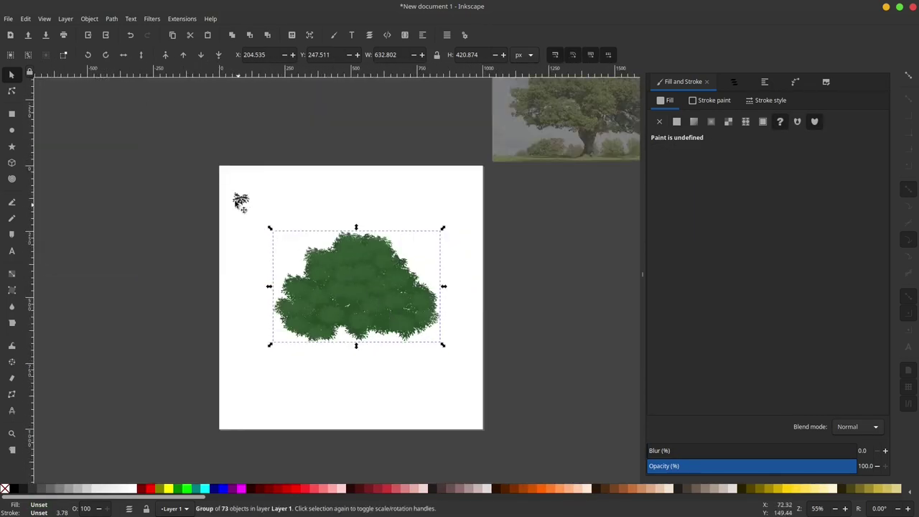
{"action": "left_click", "coordinate": [244, 201]}
{"action": "left_click_drag", "start_coordinate": [277, 146], "coordinate": [175, 267]}
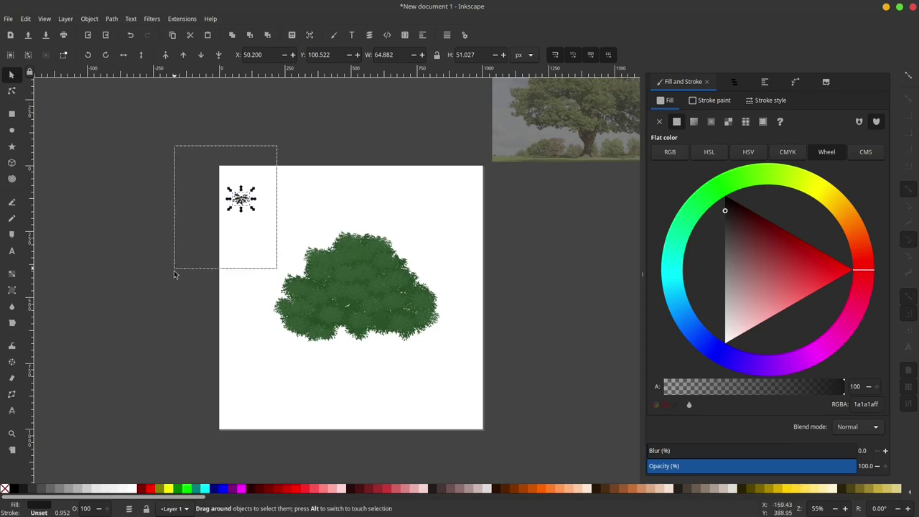
{"action": "right_click", "coordinate": [240, 203]}
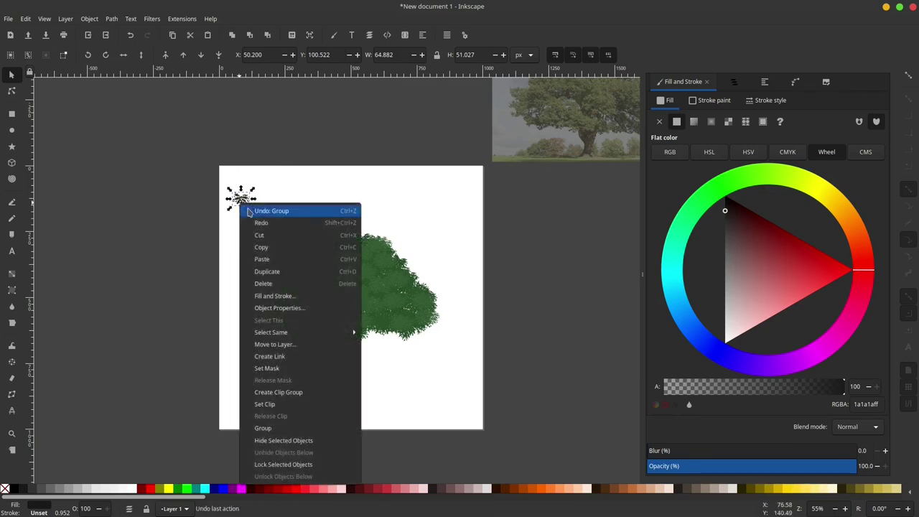
{"action": "left_click", "coordinate": [310, 284]}
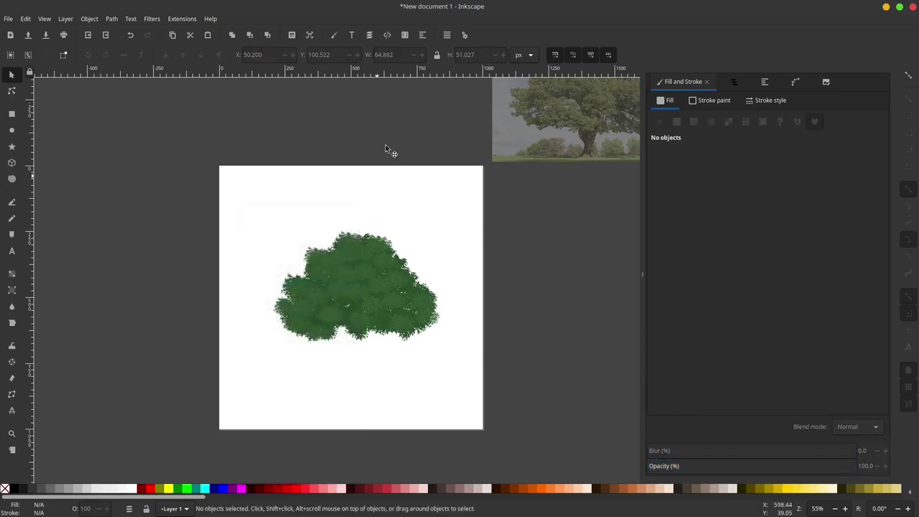
Start a freehand Pencil line running down from the bush's base
{"action": "scroll", "coordinate": [273, 290], "scroll_direction": "up", "scroll_amount": 1}
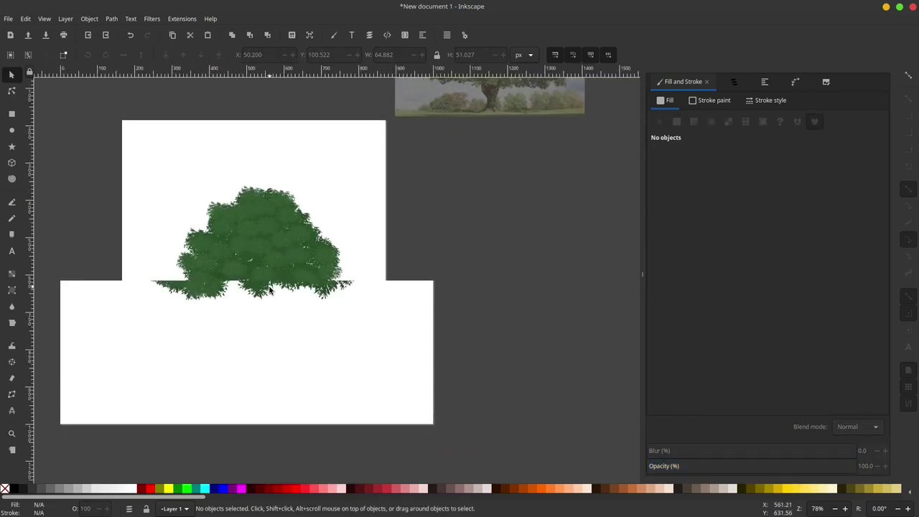
{"action": "scroll", "coordinate": [237, 273], "scroll_direction": "up", "scroll_amount": 1}
{"action": "left_click", "coordinate": [13, 219]}
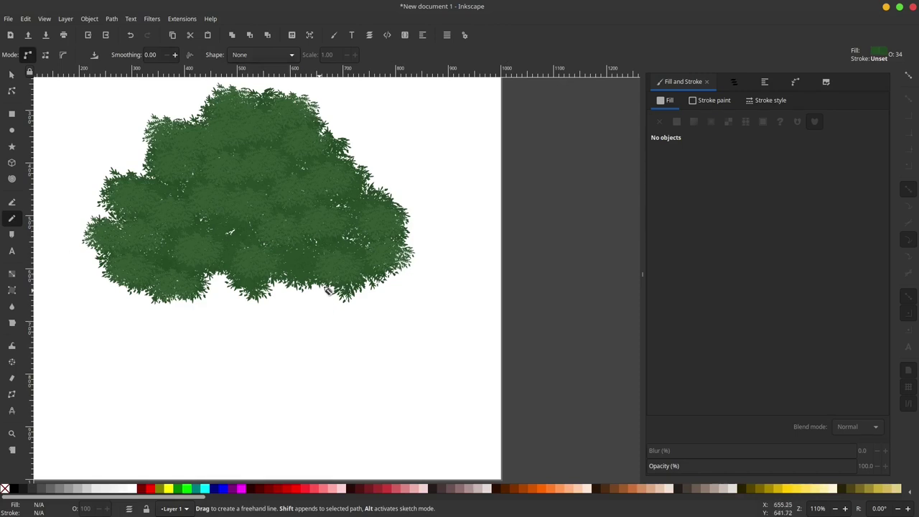
{"action": "left_click_drag", "start_coordinate": [311, 287], "coordinate": [291, 302]}
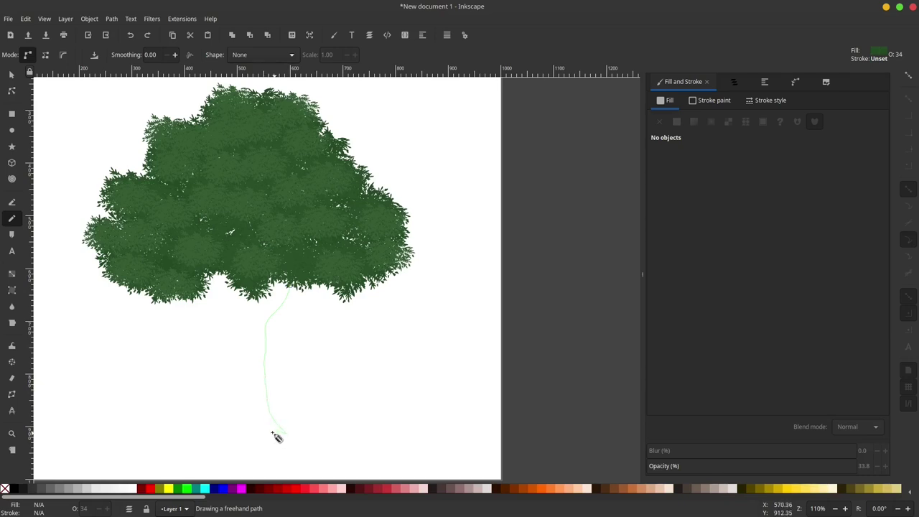
Draw a filled trunk outline with branches and place it behind the foliage
{"action": "left_click_drag", "start_coordinate": [274, 436], "coordinate": [207, 441]}
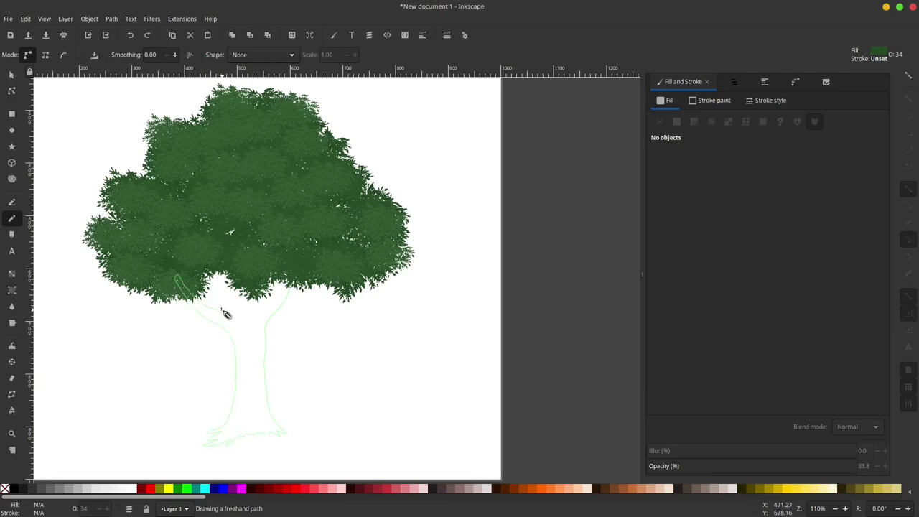
{"action": "left_click_drag", "start_coordinate": [249, 296], "coordinate": [276, 302]}
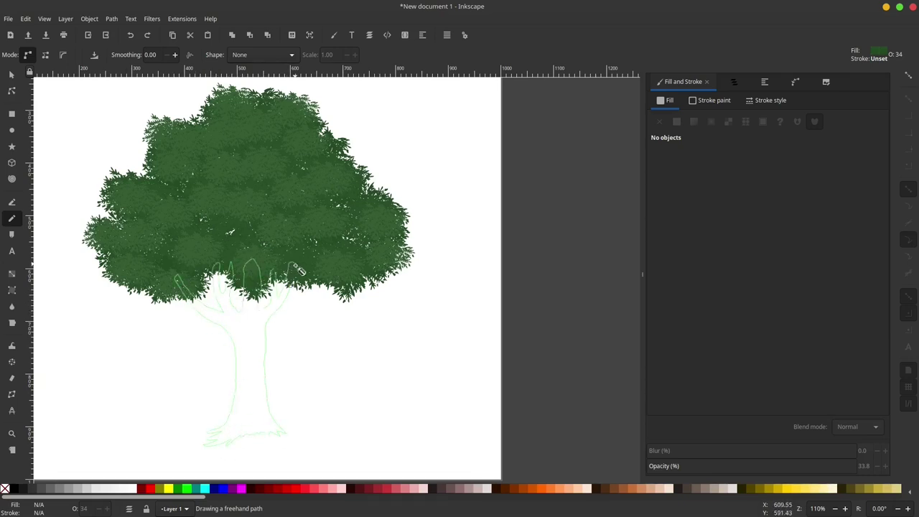
{"action": "left_click_drag", "start_coordinate": [300, 270], "coordinate": [293, 267]}
{"action": "left_click_drag", "start_coordinate": [726, 466], "coordinate": [874, 465]}
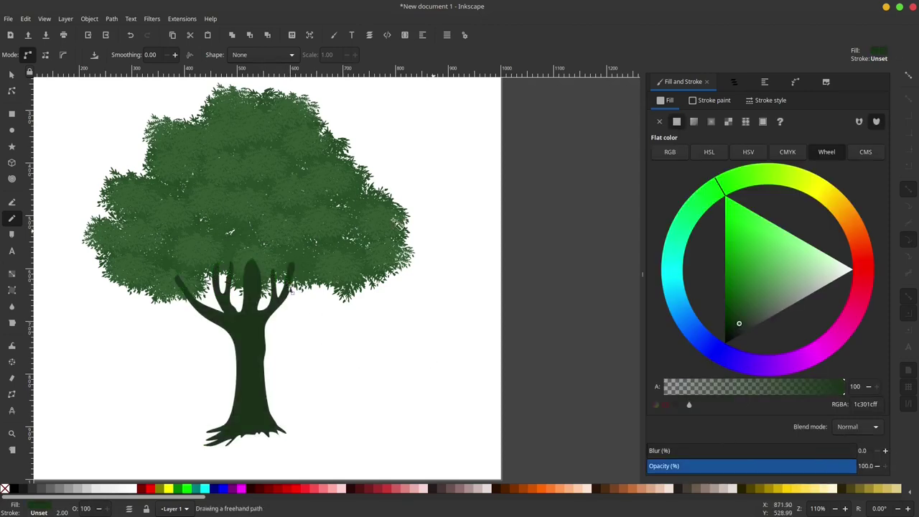
{"action": "key", "text": "s"}
{"action": "key", "text": "End"}
{"action": "key", "text": "Page_Up"}
Shorten the trunk from its bottom edge and fill it greyish brown 554a44
{"action": "scroll", "coordinate": [249, 348], "scroll_direction": "down", "scroll_amount": 2}
{"action": "scroll", "coordinate": [268, 413], "scroll_direction": "up", "scroll_amount": 2}
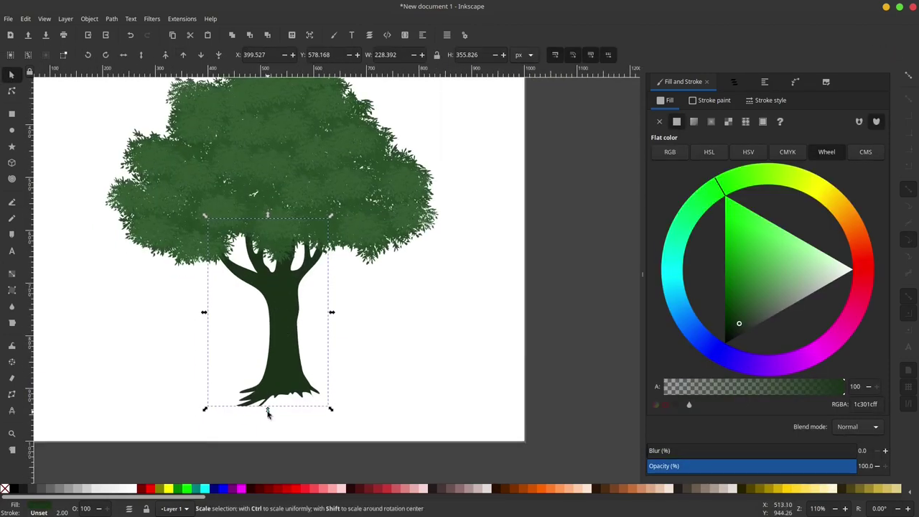
{"action": "left_click_drag", "start_coordinate": [268, 413], "coordinate": [270, 373]}
{"action": "left_click_drag", "start_coordinate": [739, 323], "coordinate": [744, 318]}
{"action": "mouse_move", "coordinate": [861, 238]}
{"action": "left_mouse_down"}
{"action": "mouse_move", "coordinate": [807, 267]}
{"action": "mouse_move", "coordinate": [724, 253]}
{"action": "left_mouse_up"}
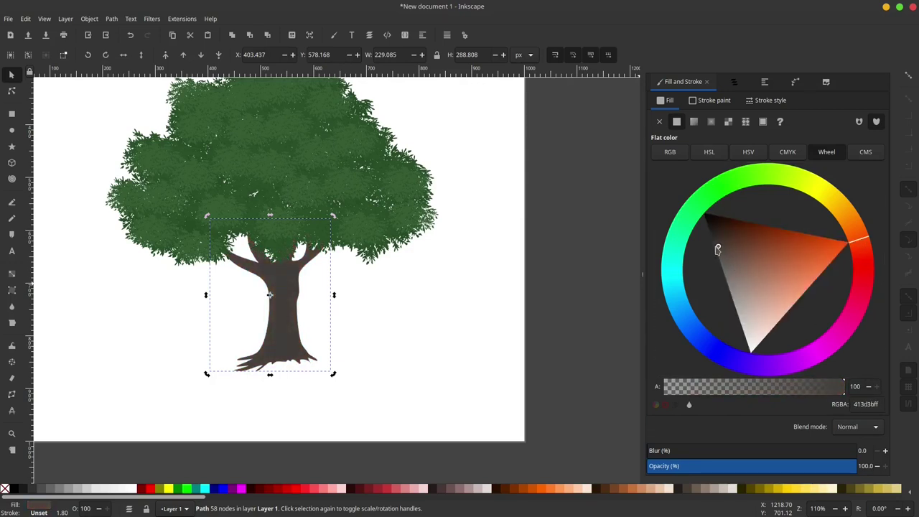
{"action": "left_click", "coordinate": [591, 279]}
Move one node on the trunk outline to refine its shape
{"action": "scroll", "coordinate": [308, 261], "scroll_direction": "up", "scroll_amount": 1}
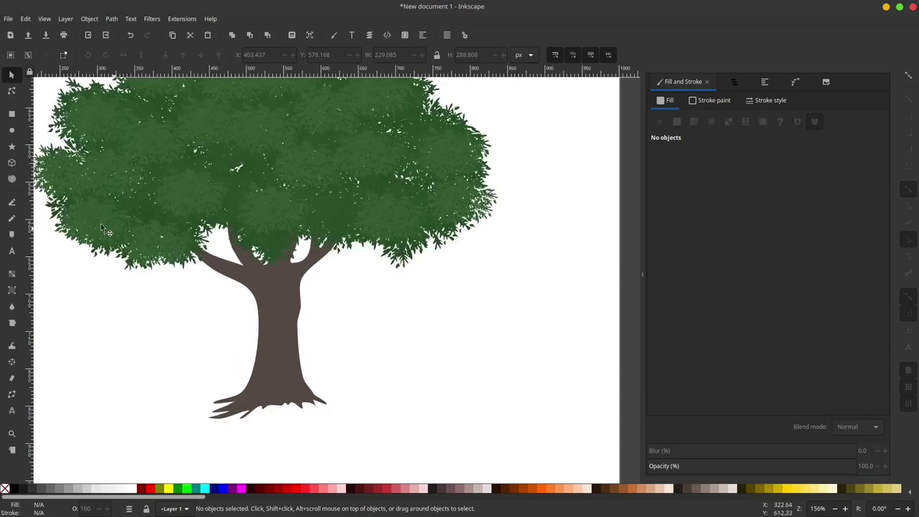
{"action": "left_click", "coordinate": [11, 219]}
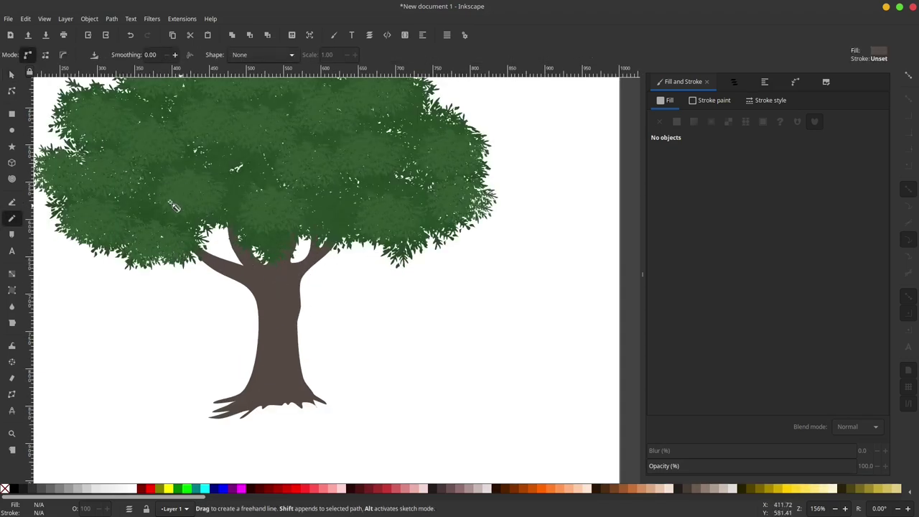
{"action": "left_click", "coordinate": [13, 91]}
{"action": "left_click", "coordinate": [298, 310]}
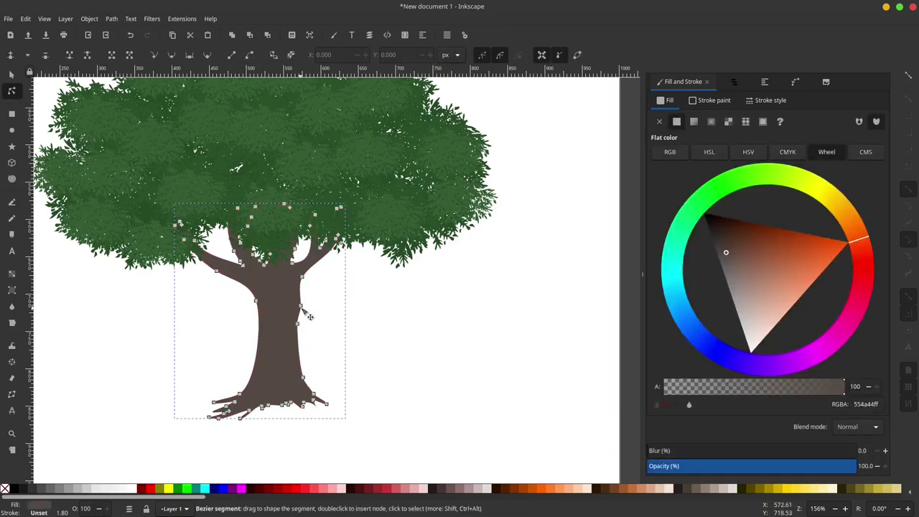
{"action": "left_click_drag", "start_coordinate": [302, 310], "coordinate": [297, 302]}
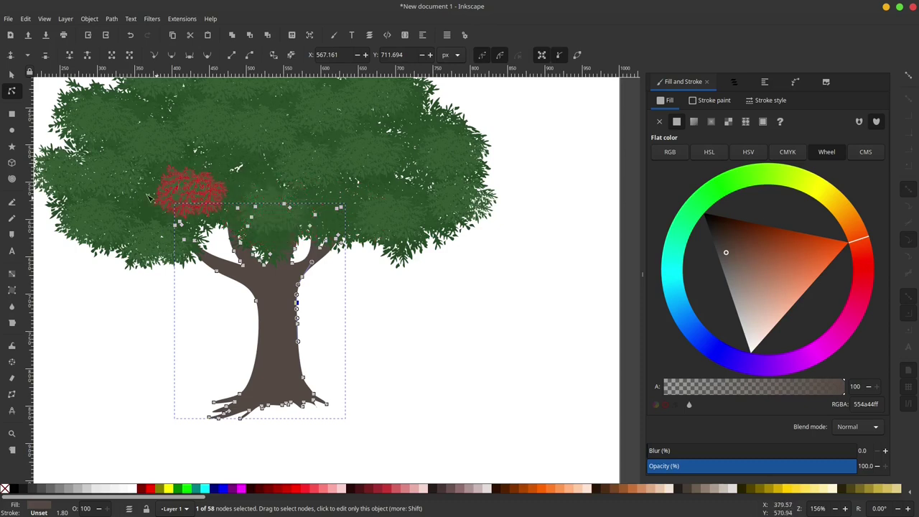
{"action": "key", "text": "s"}
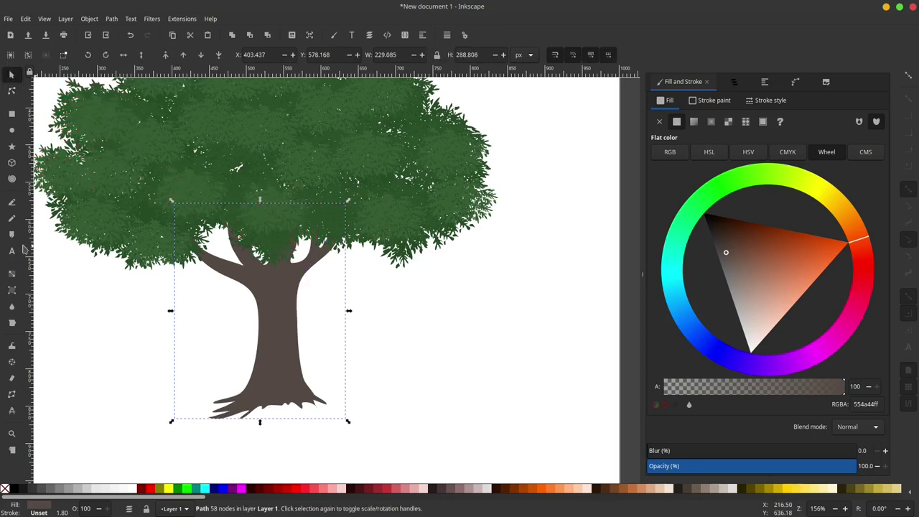
{"action": "left_click", "coordinate": [12, 220]}
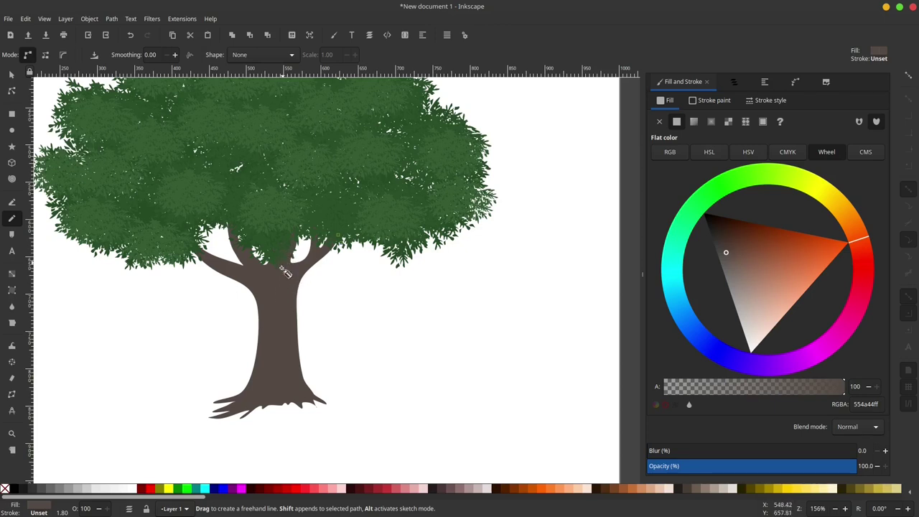
Draw darker brown 4f3f38 shading strips down the trunk and branches
{"action": "left_click_drag", "start_coordinate": [263, 292], "coordinate": [271, 322]}
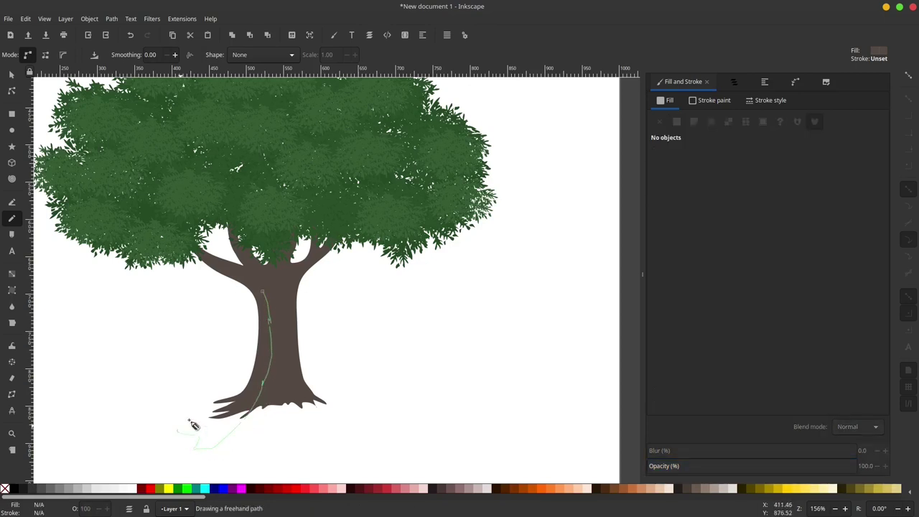
{"action": "left_click_drag", "start_coordinate": [217, 269], "coordinate": [257, 282]}
{"action": "left_click", "coordinate": [727, 248]}
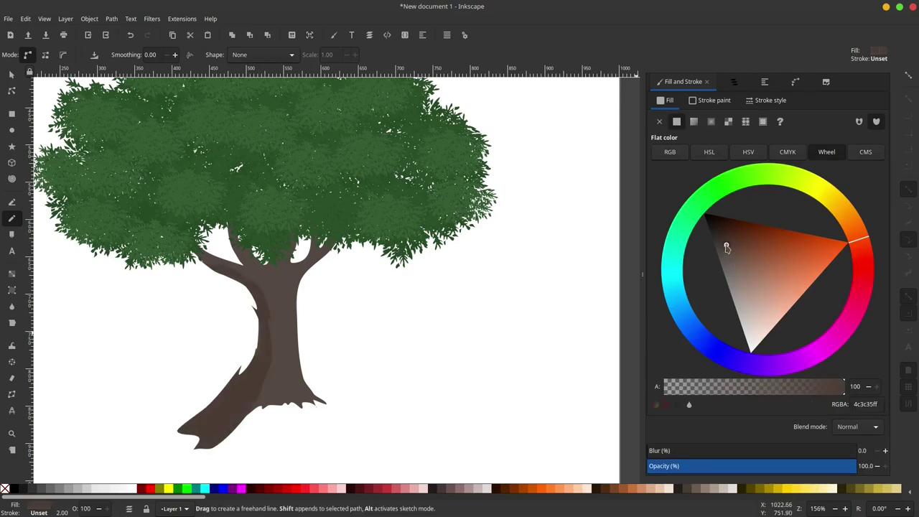
{"action": "scroll", "coordinate": [275, 292], "scroll_direction": "up", "scroll_amount": 1}
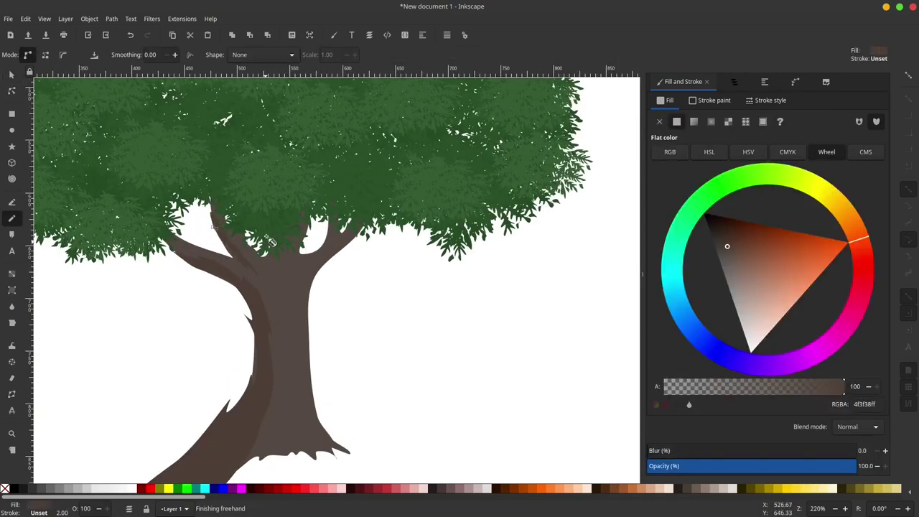
{"action": "left_click_drag", "start_coordinate": [267, 237], "coordinate": [278, 338]}
{"action": "left_click_drag", "start_coordinate": [344, 256], "coordinate": [299, 364]}
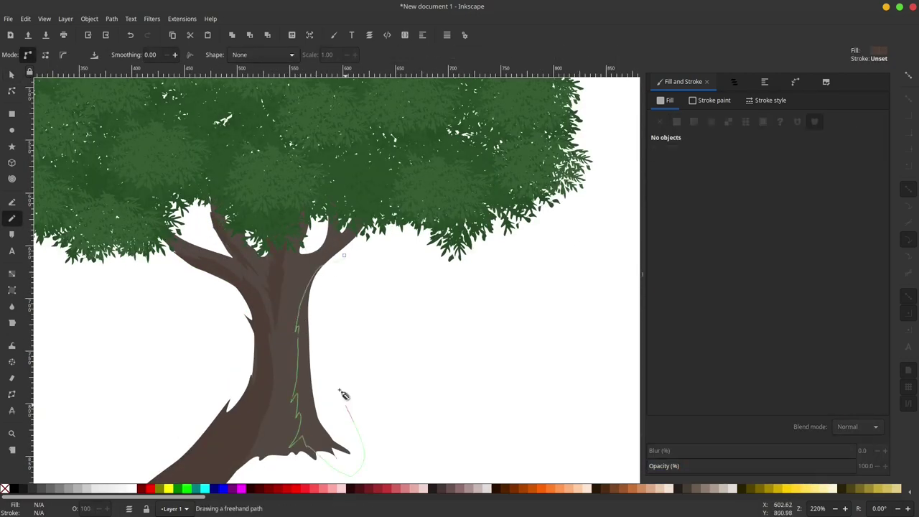
{"action": "left_click_drag", "start_coordinate": [341, 227], "coordinate": [342, 230]}
{"action": "left_click_drag", "start_coordinate": [293, 276], "coordinate": [287, 345]}
{"action": "left_click_drag", "start_coordinate": [291, 361], "coordinate": [294, 368]}
{"action": "left_click_drag", "start_coordinate": [314, 403], "coordinate": [301, 339]}
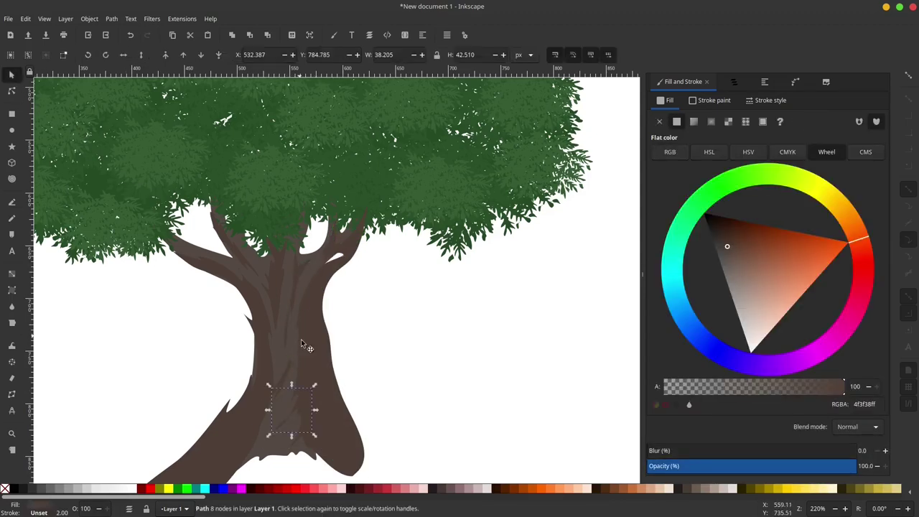
Apply a Path menu operation to the shading and zoom out to 55%
{"action": "right_click", "coordinate": [302, 339]}
{"action": "left_click", "coordinate": [111, 19]}
{"action": "left_click", "coordinate": [11, 74]}
{"action": "left_click", "coordinate": [191, 245]}
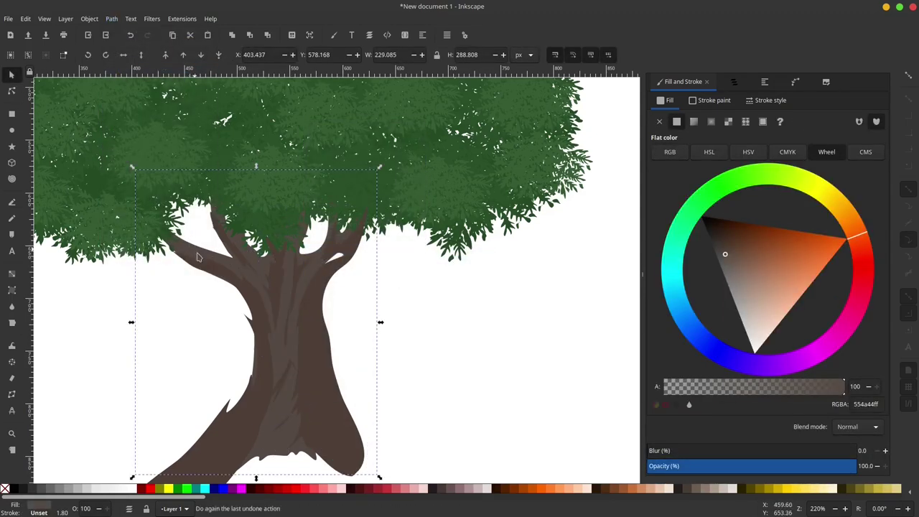
{"action": "left_click", "coordinate": [112, 19]}
{"action": "left_click", "coordinate": [162, 89]}
{"action": "scroll", "coordinate": [318, 305], "scroll_direction": "down", "scroll_amount": 1, "text": "ctrl"}
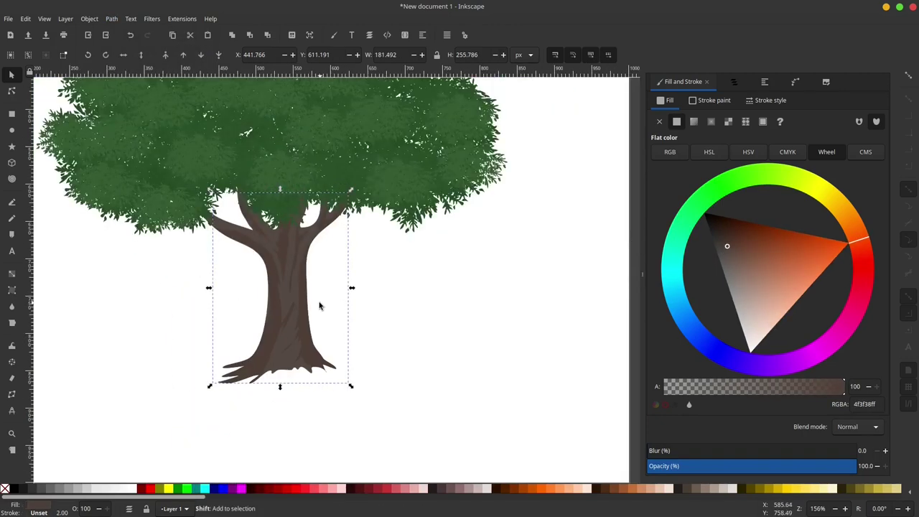
{"action": "scroll", "coordinate": [319, 305], "scroll_direction": "down", "scroll_amount": 1, "text": "ctrl"}
{"action": "scroll", "coordinate": [338, 303], "scroll_direction": "down", "scroll_amount": 2, "text": "ctrl"}
Deselect the trunk and clear the selection around the tree
{"action": "left_click", "coordinate": [448, 222]}
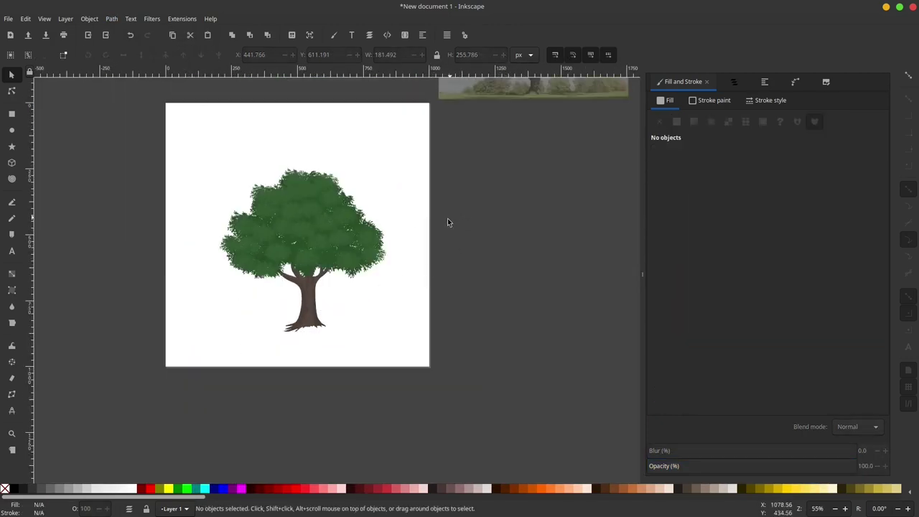
{"action": "scroll", "coordinate": [332, 260], "scroll_direction": "left", "scroll_amount": 2}
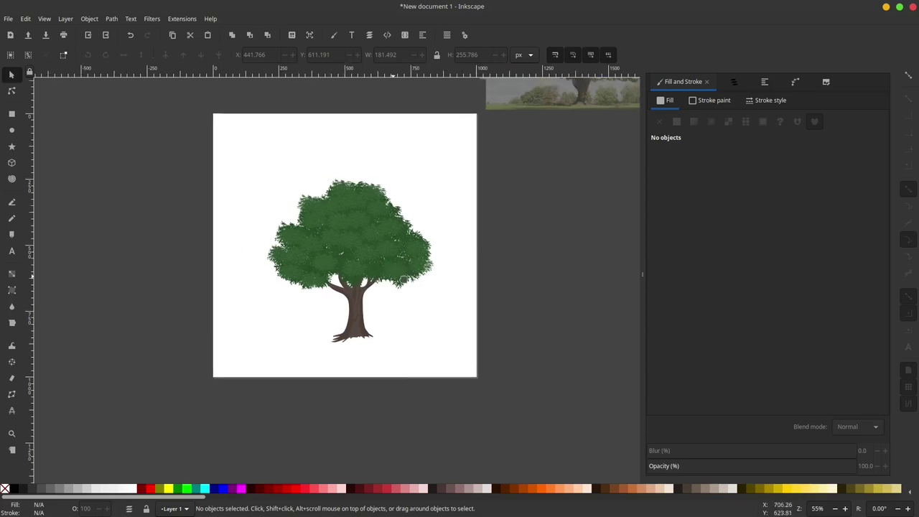
{"action": "scroll", "coordinate": [431, 216], "scroll_direction": "up", "scroll_amount": 1}
{"action": "left_click_drag", "start_coordinate": [517, 171], "coordinate": [212, 402]}
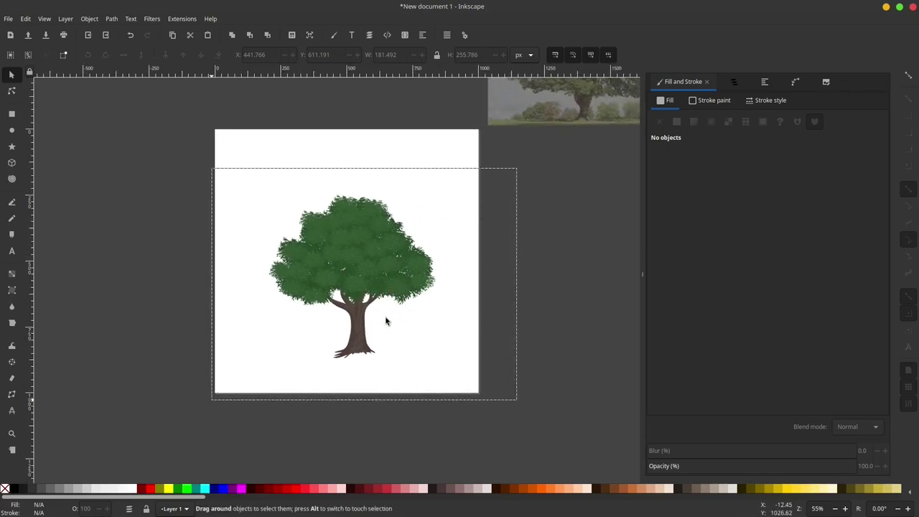
{"action": "left_click", "coordinate": [543, 222]}
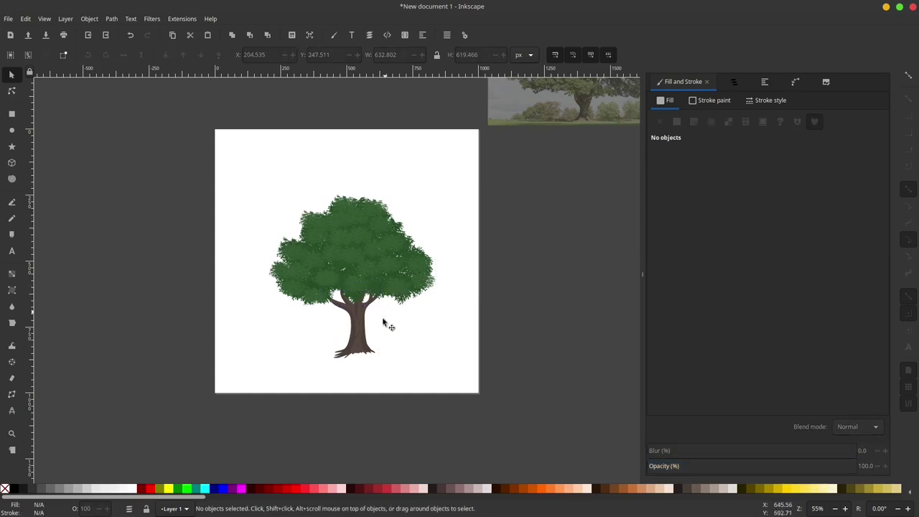
{"action": "scroll", "coordinate": [360, 334], "scroll_direction": "down", "scroll_amount": 1}
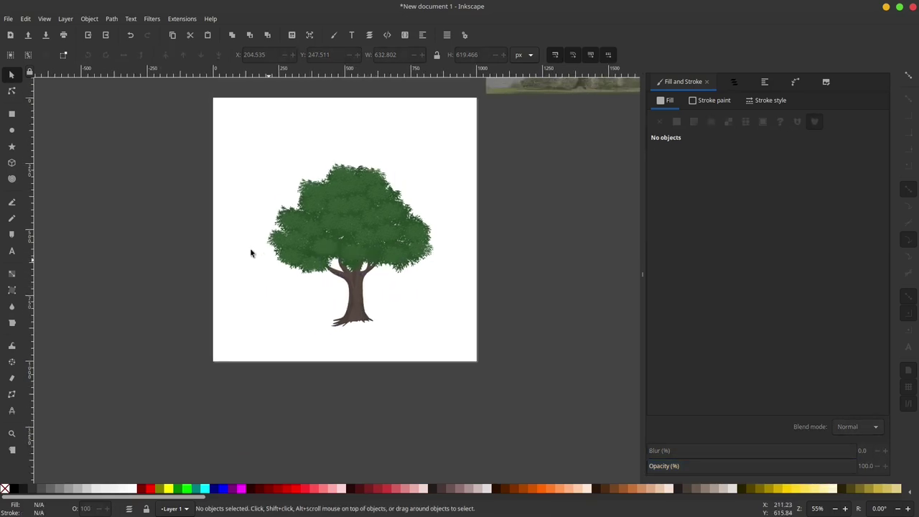
Draw seven short dark freehand ground strokes around the tree base with the Pencil
{"action": "left_click", "coordinate": [11, 219]}
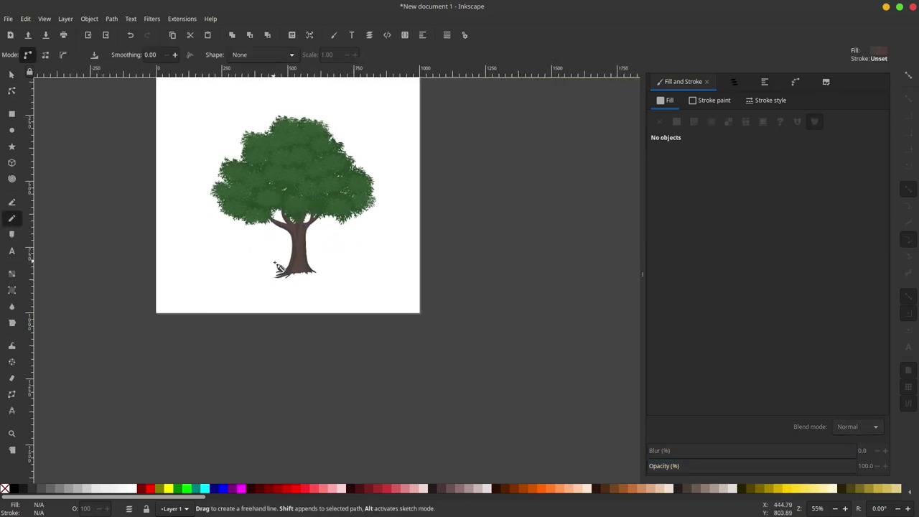
{"action": "left_click_drag", "start_coordinate": [271, 265], "coordinate": [248, 265]}
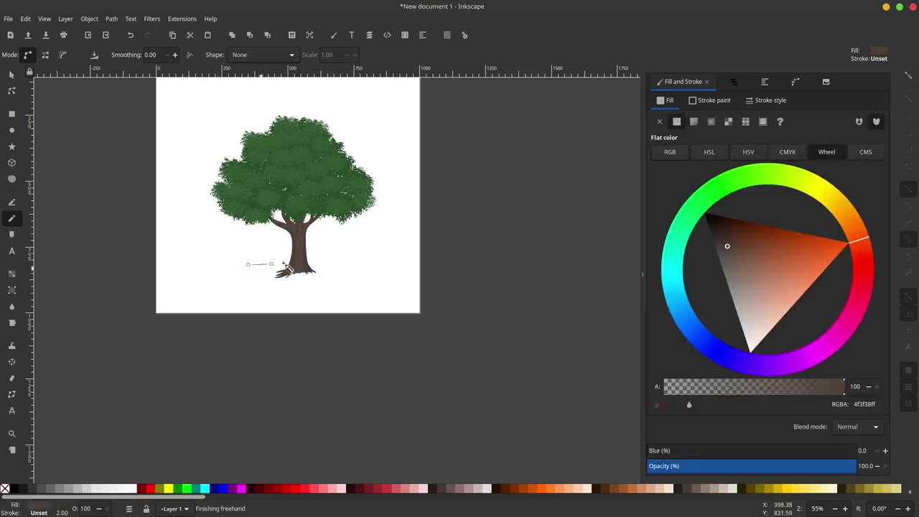
{"action": "mouse_move", "coordinate": [326, 270]}
{"action": "left_mouse_down"}
{"action": "mouse_move", "coordinate": [349, 262]}
{"action": "mouse_move", "coordinate": [301, 278]}
{"action": "left_mouse_up"}
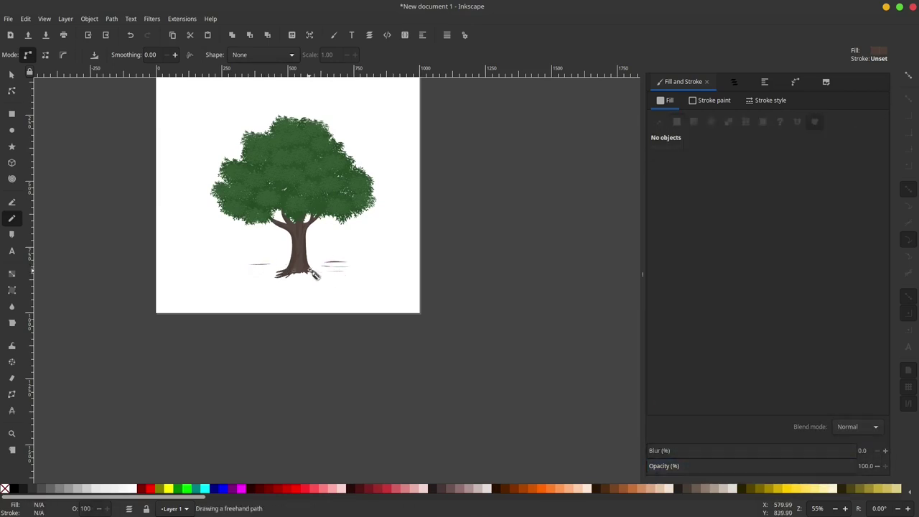
{"action": "left_click_drag", "start_coordinate": [383, 270], "coordinate": [356, 271]}
{"action": "scroll", "coordinate": [306, 275], "scroll_direction": "up", "scroll_amount": 1}
{"action": "left_click_drag", "start_coordinate": [218, 275], "coordinate": [288, 282]}
{"action": "left_click_drag", "start_coordinate": [372, 267], "coordinate": [345, 268]}
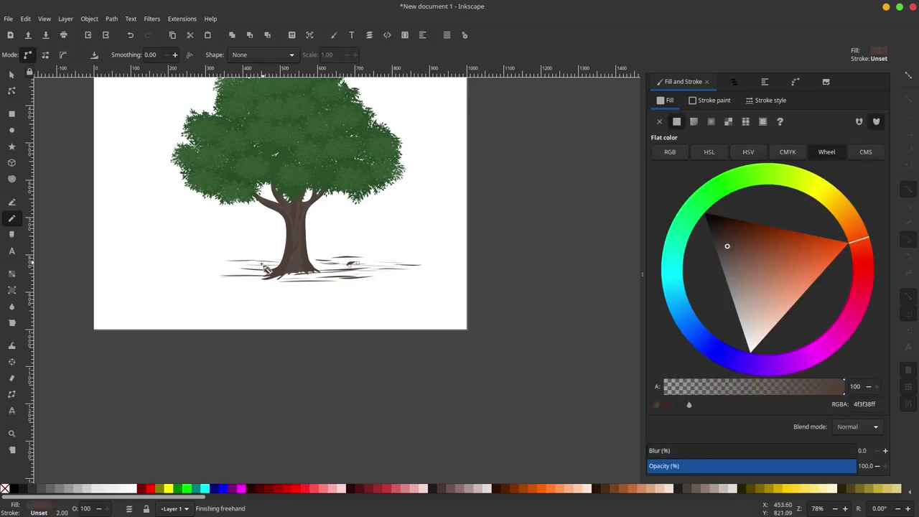
{"action": "scroll", "coordinate": [345, 267], "scroll_direction": "up", "scroll_amount": 2}
{"action": "left_click_drag", "start_coordinate": [517, 282], "coordinate": [388, 284]}
{"action": "left_click_drag", "start_coordinate": [237, 300], "coordinate": [403, 288]}
{"action": "scroll", "coordinate": [403, 288], "scroll_direction": "down", "scroll_amount": 1}
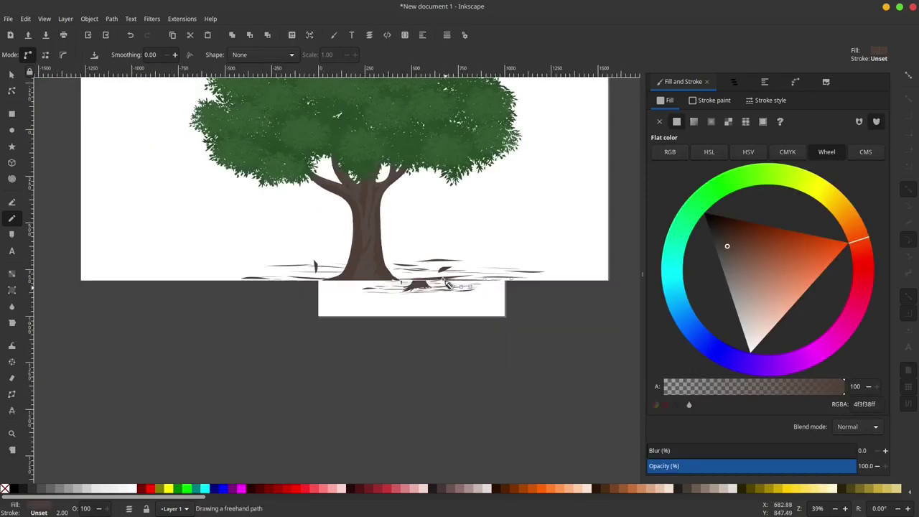
{"action": "scroll", "coordinate": [392, 232], "scroll_direction": "down", "scroll_amount": 3}
Return to the Selector and select the whole tree with its ground strokes
{"action": "key", "text": "Escape"}
{"action": "key", "text": "s"}
{"action": "scroll", "coordinate": [456, 263], "scroll_direction": "up", "scroll_amount": 1}
{"action": "scroll", "coordinate": [367, 304], "scroll_direction": "up", "scroll_amount": 1}
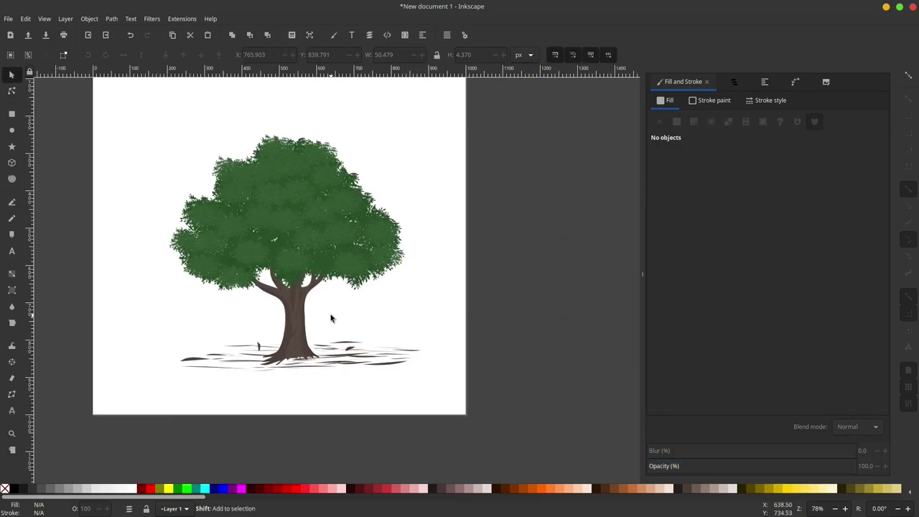
{"action": "scroll", "coordinate": [328, 231], "scroll_direction": "down", "scroll_amount": 1}
{"action": "left_click_drag", "start_coordinate": [469, 160], "coordinate": [191, 381]}
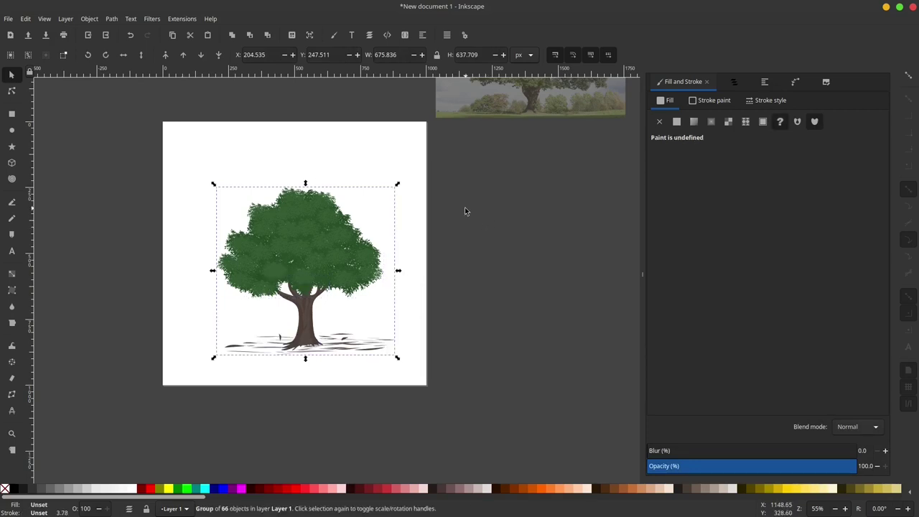
Scale the tree group down to about 53% and move it up the page
{"action": "left_click", "coordinate": [448, 409]}
{"action": "scroll", "coordinate": [395, 345], "scroll_direction": "left", "scroll_amount": 1}
{"action": "left_click", "coordinate": [338, 281]}
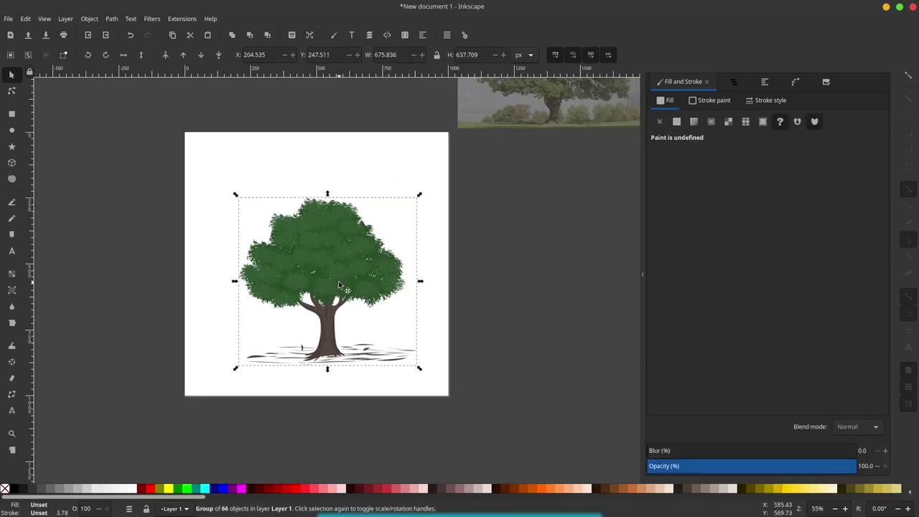
{"action": "scroll", "coordinate": [338, 281], "scroll_direction": "up", "scroll_amount": 2}
{"action": "left_click", "coordinate": [474, 210]}
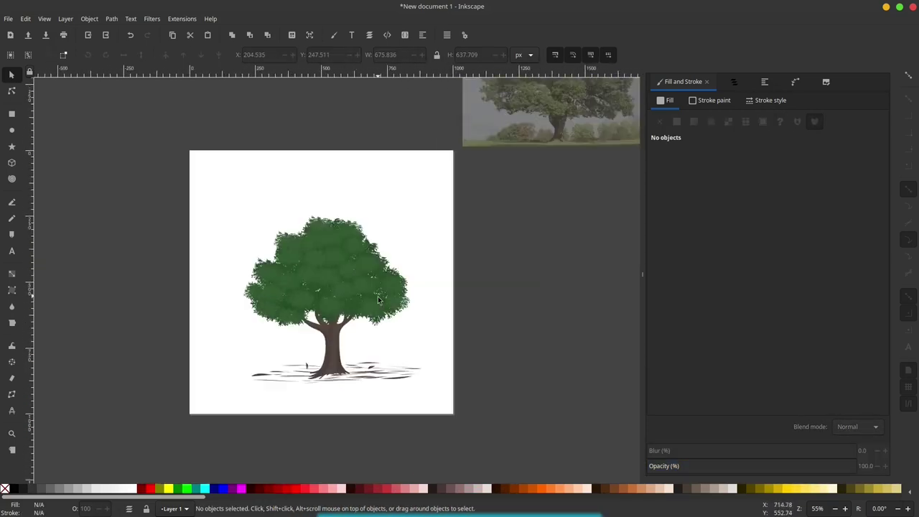
{"action": "scroll", "coordinate": [371, 312], "scroll_direction": "down", "scroll_amount": 1}
{"action": "scroll", "coordinate": [371, 313], "scroll_direction": "up", "scroll_amount": 1}
{"action": "left_click", "coordinate": [376, 300]}
{"action": "left_click_drag", "start_coordinate": [426, 222], "coordinate": [405, 263]}
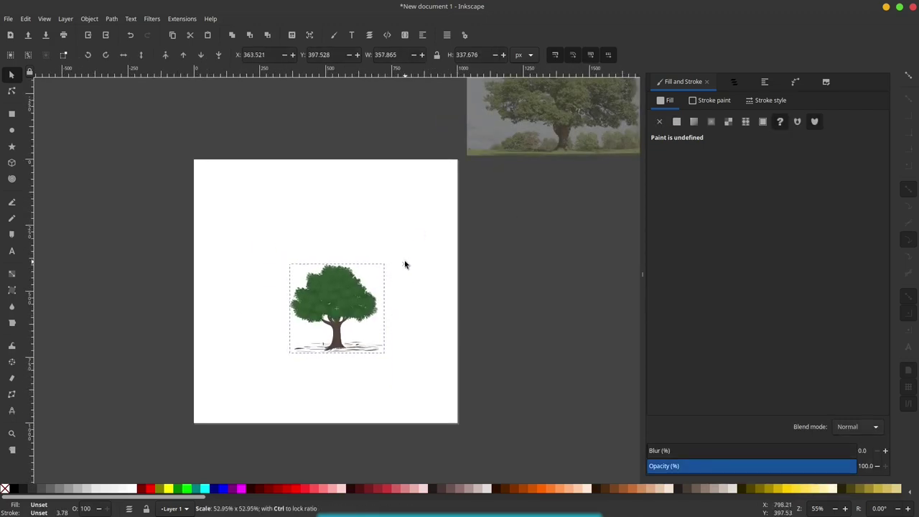
{"action": "left_click_drag", "start_coordinate": [482, 278], "coordinate": [470, 246]}
Add an OAK TREELAND title below the tree in Cinzel, enlarged to the logo width
{"action": "key", "text": "t"}
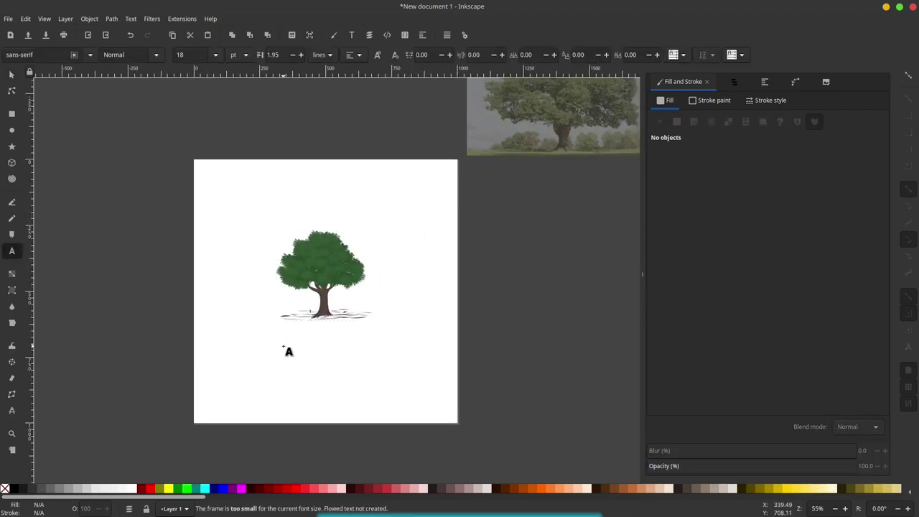
{"action": "left_click", "coordinate": [266, 353]}
{"action": "type", "text": "OAK TREELAND"}
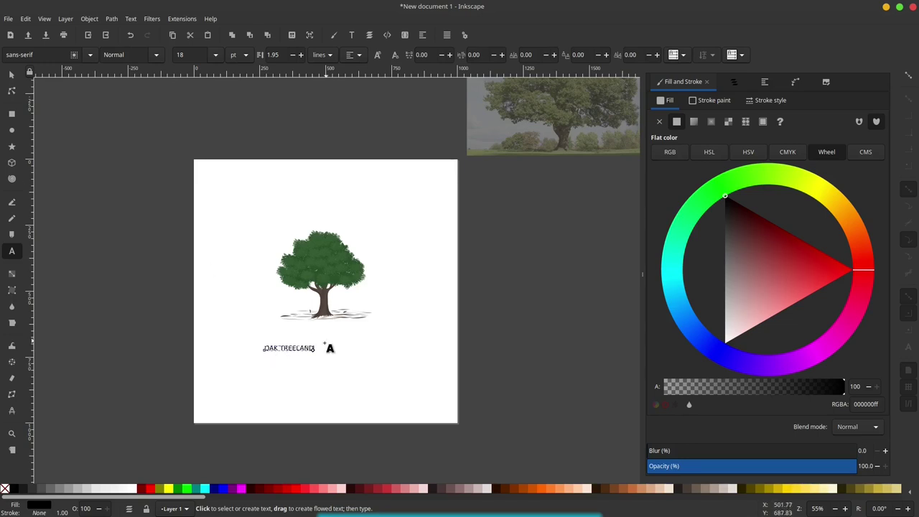
{"action": "key", "text": "ctrl+a"}
{"action": "left_click", "coordinate": [13, 74]}
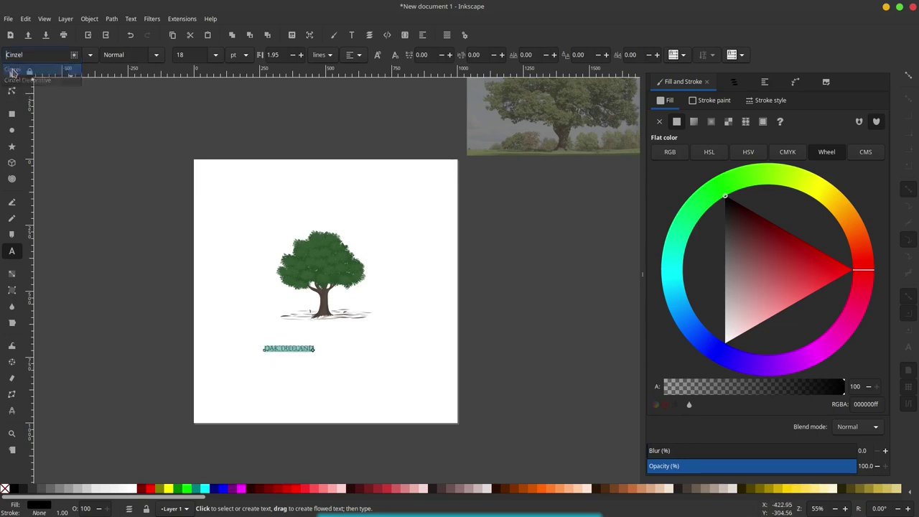
{"action": "left_click_drag", "start_coordinate": [322, 357], "coordinate": [431, 355]}
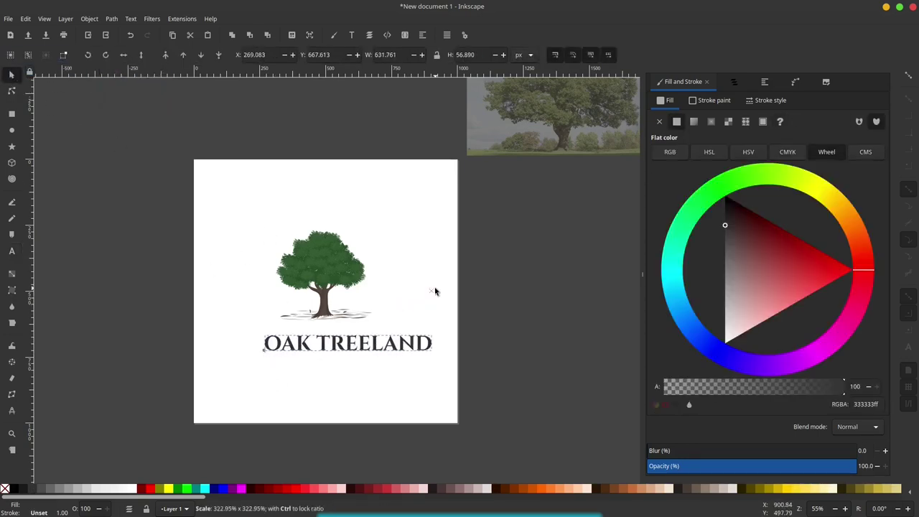
{"action": "left_click_drag", "start_coordinate": [332, 353], "coordinate": [332, 369]}
Duplicate the title and retype the copy as the SPIRIT OF LONG LIFE tagline at 30 pt
{"action": "key", "text": "ctrl+v"}
{"action": "double_click", "coordinate": [330, 365]}
{"action": "key", "text": "ctrl+a"}
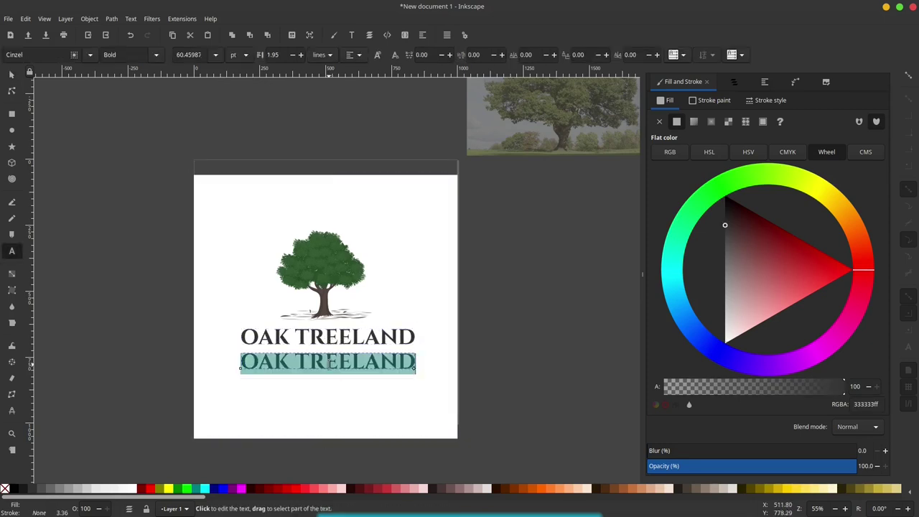
{"action": "type", "text": "SPIRIT OF LONG LIF"}
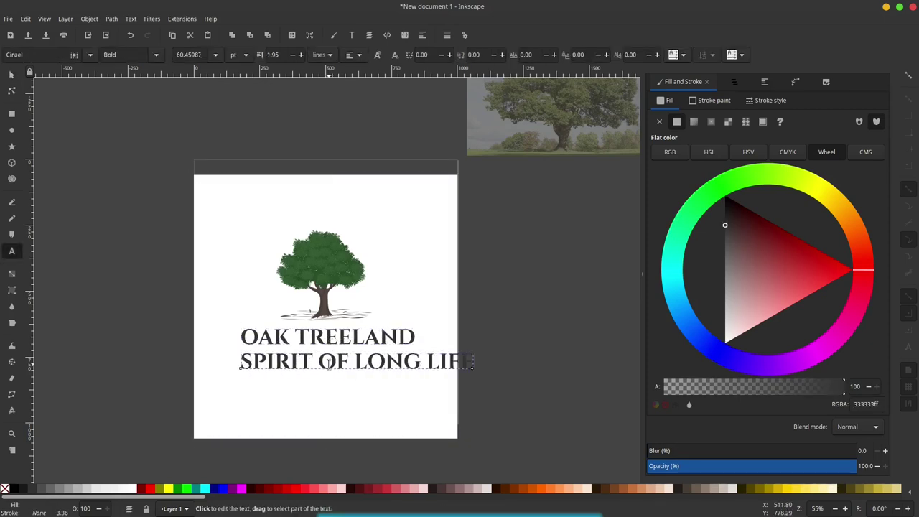
{"action": "key", "text": "ctrl+a"}
{"action": "triple_click", "coordinate": [188, 55]}
{"action": "type", "text": "30"}
{"action": "key", "text": "Return"}
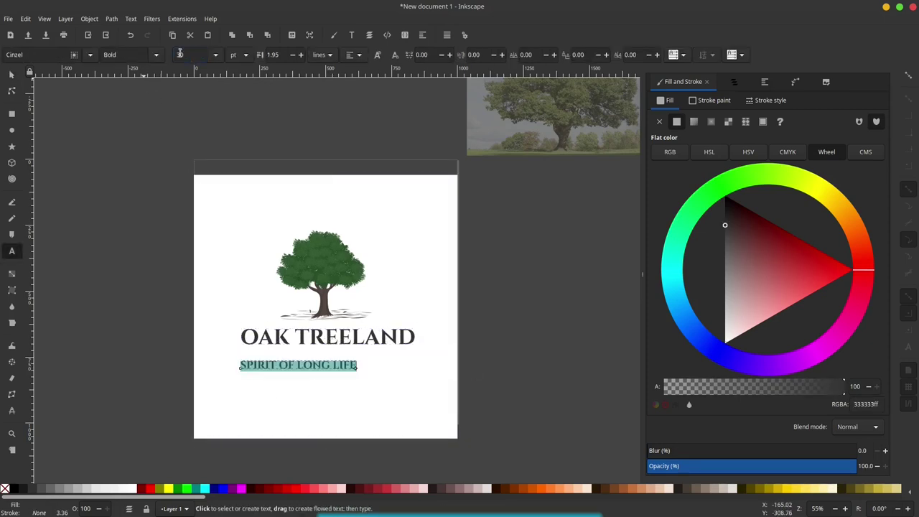
{"action": "key", "text": "Return"}
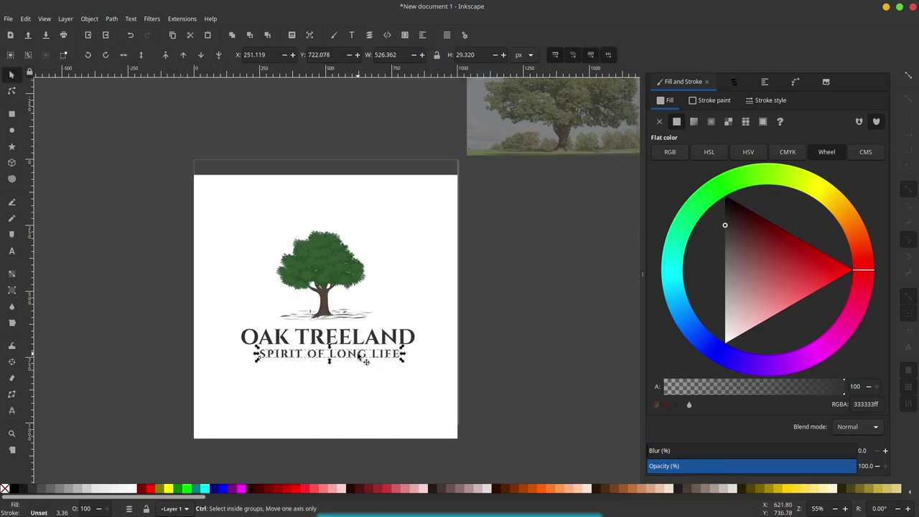
Set the tagline to Poppins Medium with 0 letter spacing
{"action": "scroll", "coordinate": [358, 353], "scroll_direction": "up", "scroll_amount": 1, "text": "ctrl"}
{"action": "triple_click", "coordinate": [29, 54]}
{"action": "type", "text": "Poppins"}
{"action": "key", "text": "Return"}
{"action": "left_click", "coordinate": [156, 55]}
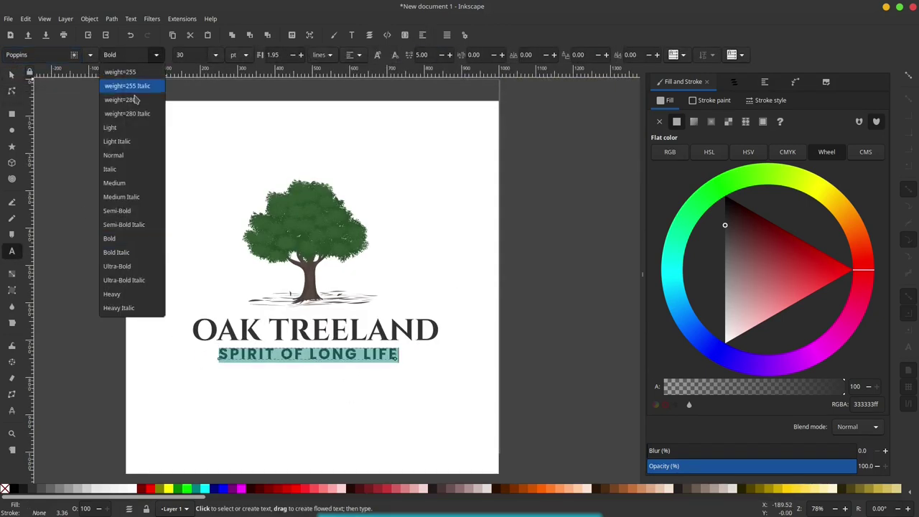
{"action": "left_click", "coordinate": [123, 180]}
{"action": "triple_click", "coordinate": [430, 55]}
{"action": "type", "text": "0"}
{"action": "key", "text": "Return"}
Select the title, then add ESTD 1995 text with a grey fill
{"action": "left_click", "coordinate": [11, 74]}
{"action": "left_click", "coordinate": [316, 329], "text": "shift"}
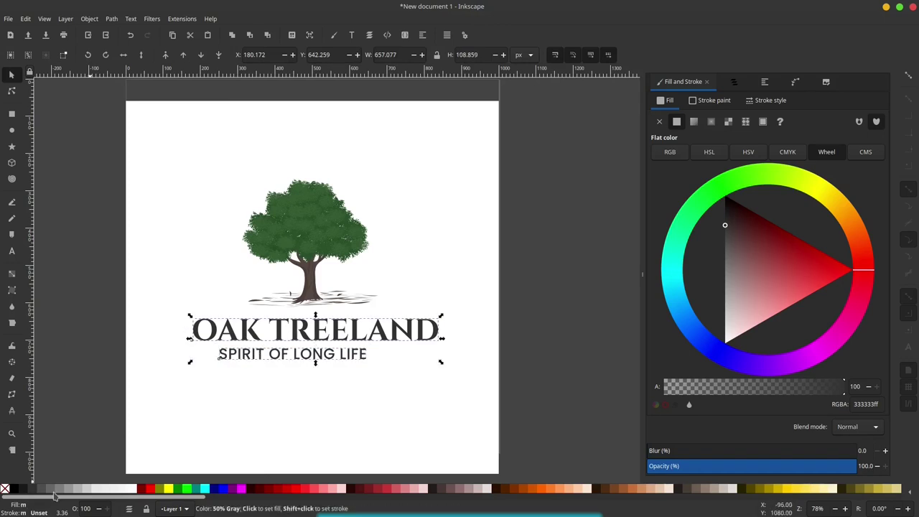
{"action": "left_click", "coordinate": [512, 306]}
{"action": "left_click", "coordinate": [316, 335], "text": "shift"}
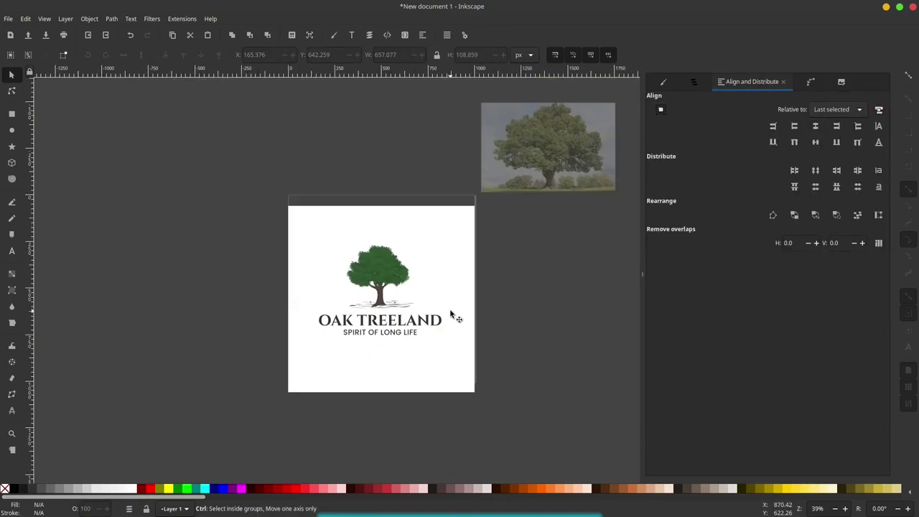
{"action": "key", "text": "t"}
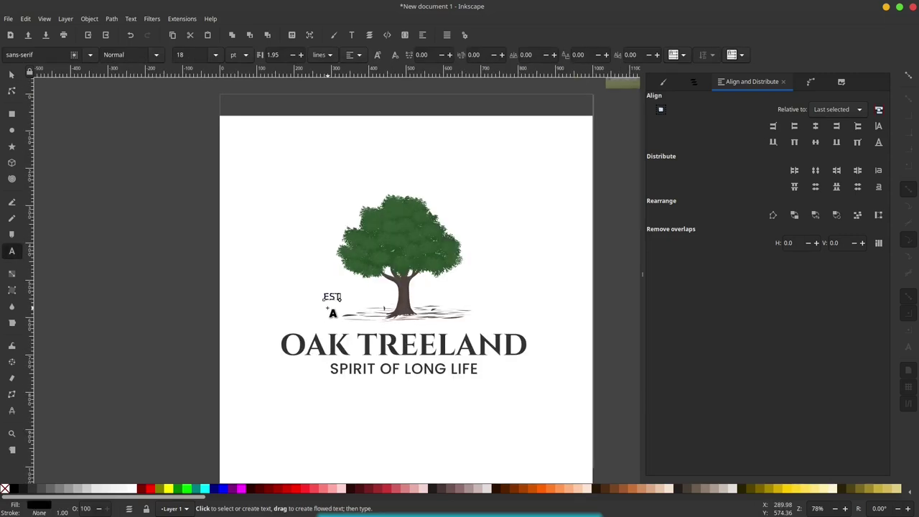
{"action": "key", "text": "ctrl+a"}
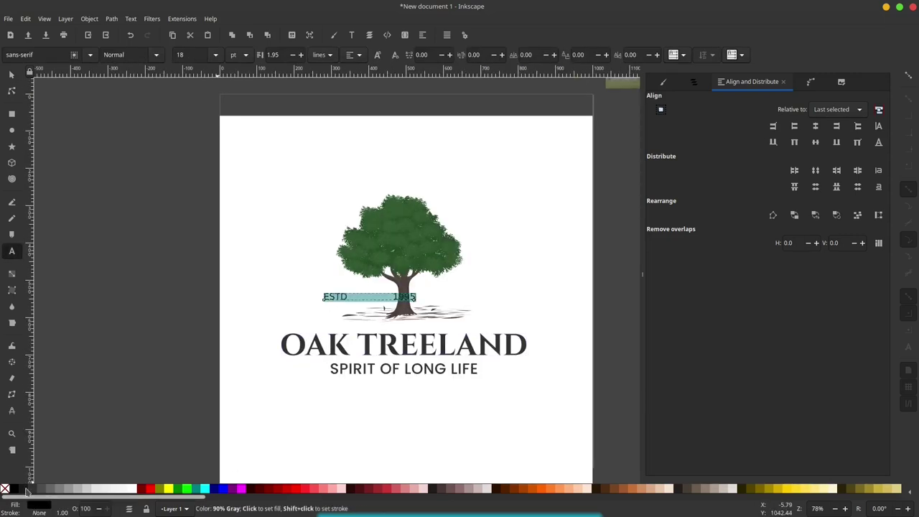
{"action": "left_click", "coordinate": [13, 75]}
{"action": "key", "text": "Escape"}
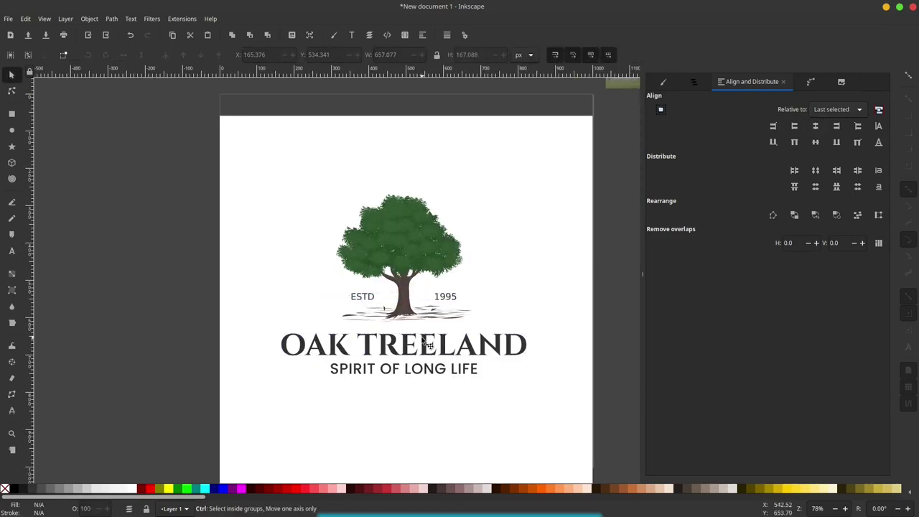
Draw an unfilled circle around the logo and shrink it slightly
{"action": "left_click", "coordinate": [11, 130]}
{"action": "left_click_drag", "start_coordinate": [406, 331], "coordinate": [492, 418]}
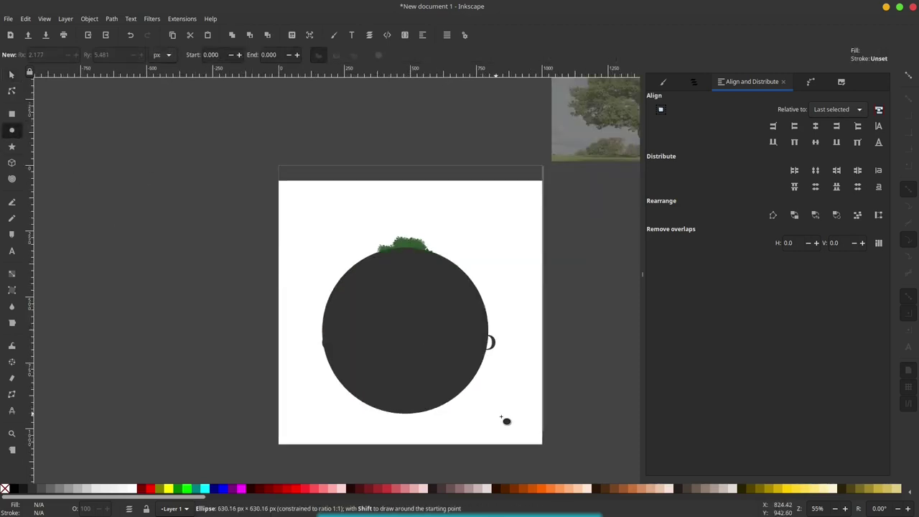
{"action": "left_click", "coordinate": [5, 488]}
{"action": "scroll", "coordinate": [509, 302], "scroll_direction": "down", "scroll_amount": 3}
{"action": "scroll", "coordinate": [499, 283], "scroll_direction": "up", "scroll_amount": 5}
{"action": "key", "text": "s"}
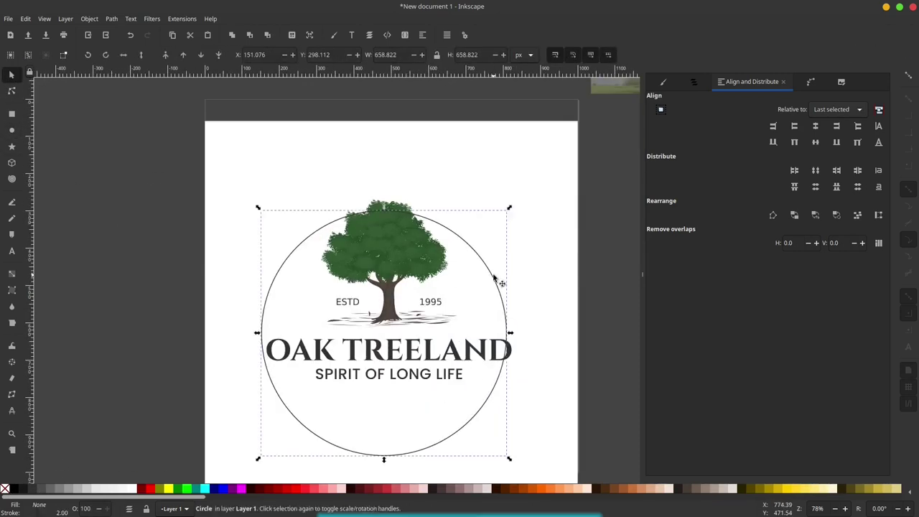
{"action": "left_click_drag", "start_coordinate": [503, 209], "coordinate": [493, 222]}
{"action": "left_click", "coordinate": [388, 350], "text": "shift"}
{"action": "left_click", "coordinate": [482, 298]}
Give the circle an outline width of 5
{"action": "key", "text": "ctrl+shift+f"}
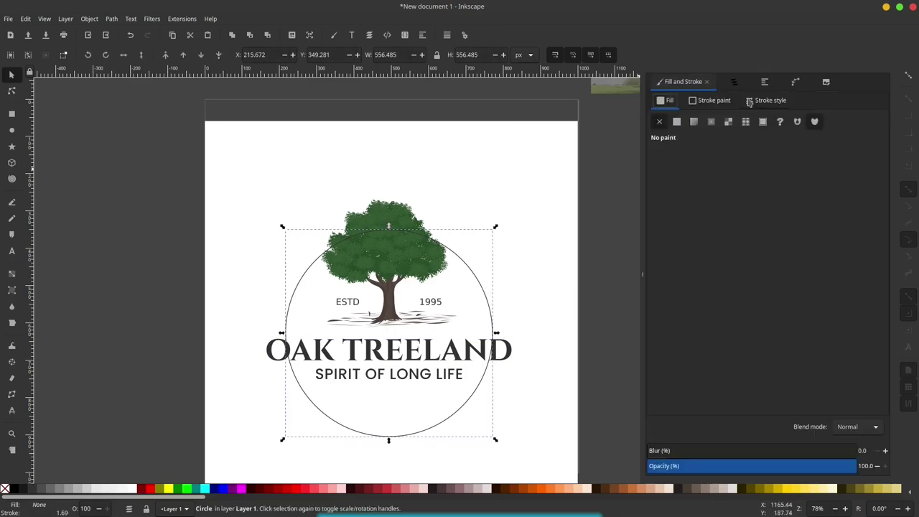
{"action": "left_click", "coordinate": [771, 100]}
{"action": "triple_click", "coordinate": [688, 121]}
{"action": "type", "text": "5"}
{"action": "key", "text": "Return"}
Duplicate the circle into an inner ring with outline width 10, just inside the outer one
{"action": "key", "text": "ctrl+d"}
{"action": "left_click_drag", "start_coordinate": [497, 229], "coordinate": [485, 239]}
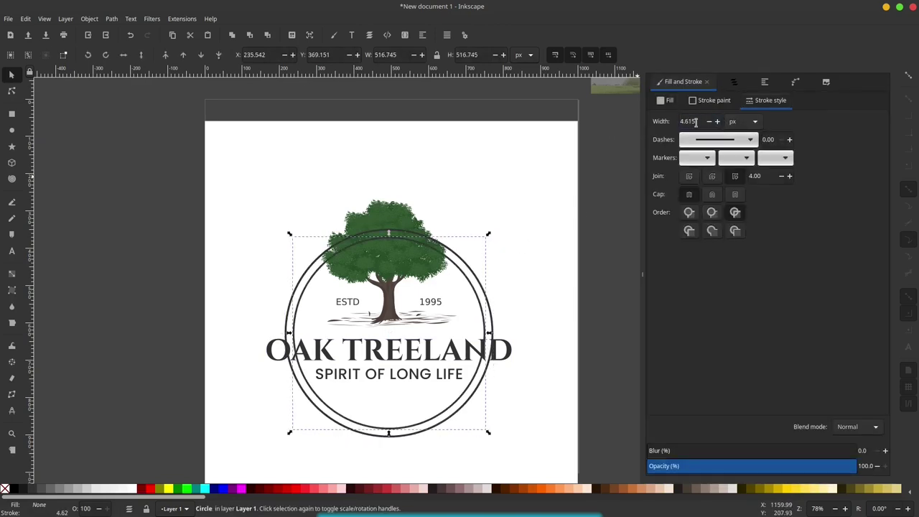
{"action": "triple_click", "coordinate": [689, 120]}
{"action": "type", "text": "10"}
{"action": "key", "text": "Return"}
{"action": "scroll", "coordinate": [506, 185], "scroll_direction": "up", "scroll_amount": 2}
{"action": "left_click_drag", "start_coordinate": [507, 186], "coordinate": [514, 179]}
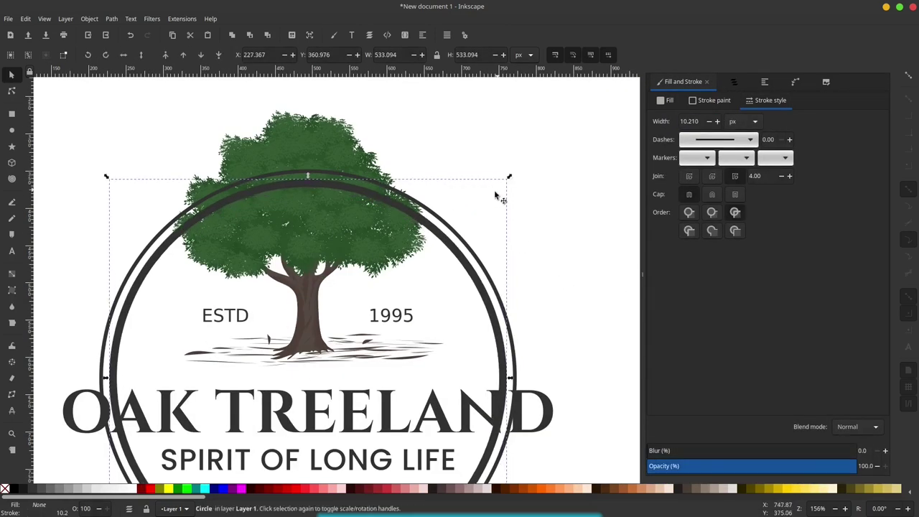
{"action": "scroll", "coordinate": [224, 273], "scroll_direction": "down", "scroll_amount": 2}
{"action": "left_click", "coordinate": [224, 273]}
{"action": "scroll", "coordinate": [224, 273], "scroll_direction": "down", "scroll_amount": 2}
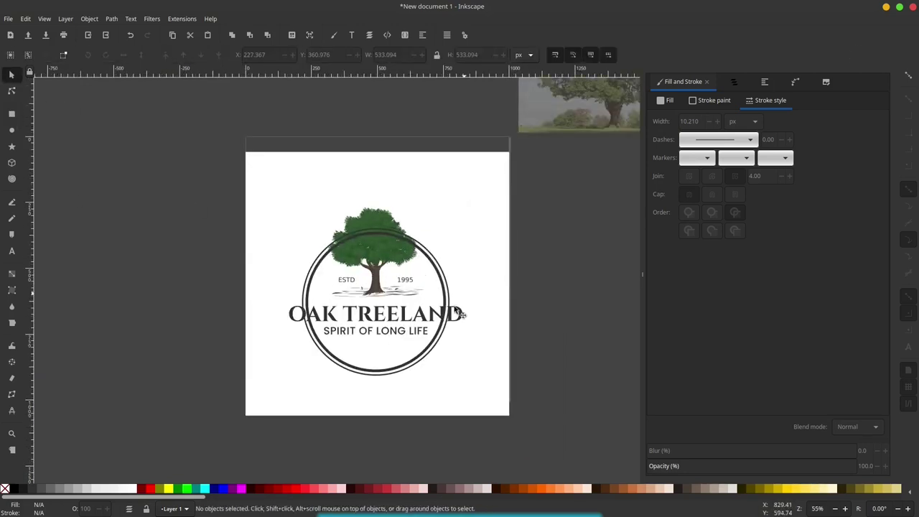
{"action": "left_click", "coordinate": [450, 302]}
{"action": "scroll", "coordinate": [450, 301], "scroll_direction": "up", "scroll_amount": 2}
Divide both rings with a rectangle over the title, then shrink and lower the tagline
{"action": "key", "text": "r"}
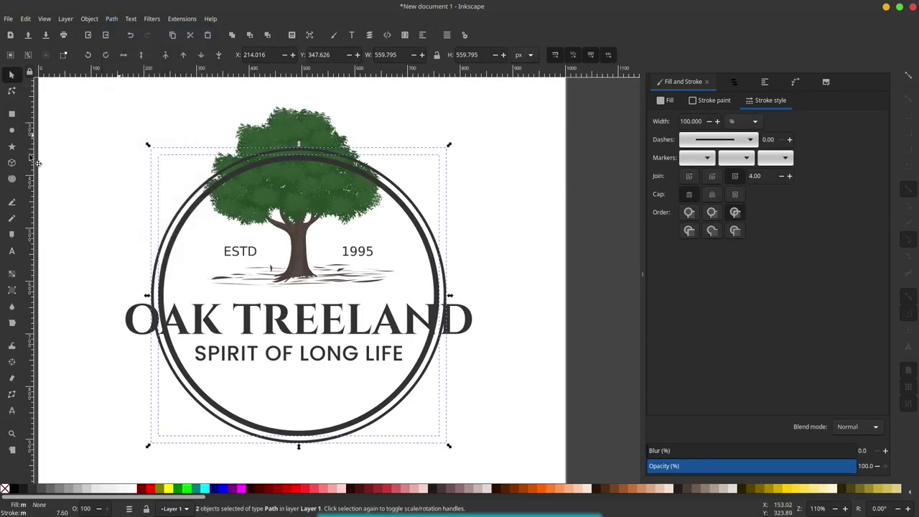
{"action": "mouse_move", "coordinate": [104, 283]}
{"action": "left_mouse_down"}
{"action": "mouse_move", "coordinate": [277, 329]}
{"action": "mouse_move", "coordinate": [510, 353]}
{"action": "left_mouse_up"}
{"action": "key", "text": "s"}
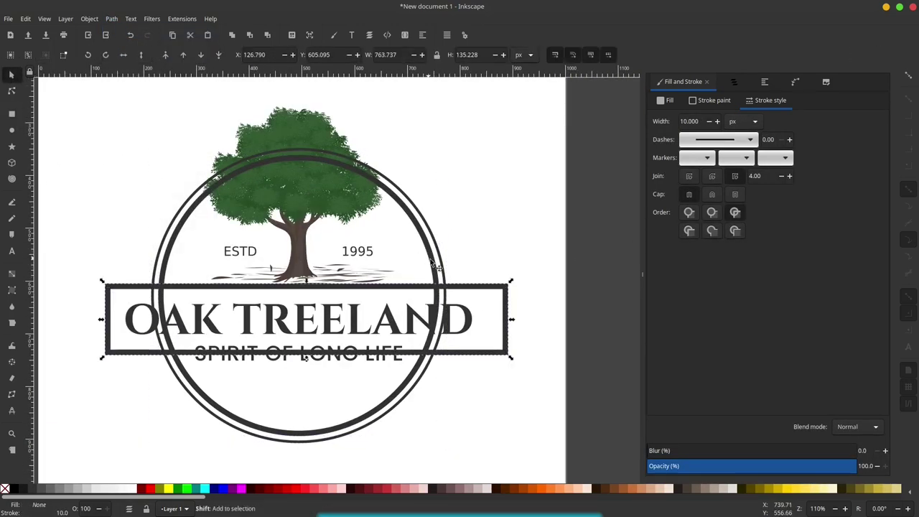
{"action": "left_click", "coordinate": [111, 18]}
{"action": "left_click", "coordinate": [450, 273]}
{"action": "left_click", "coordinate": [111, 19]}
{"action": "left_click", "coordinate": [144, 137]}
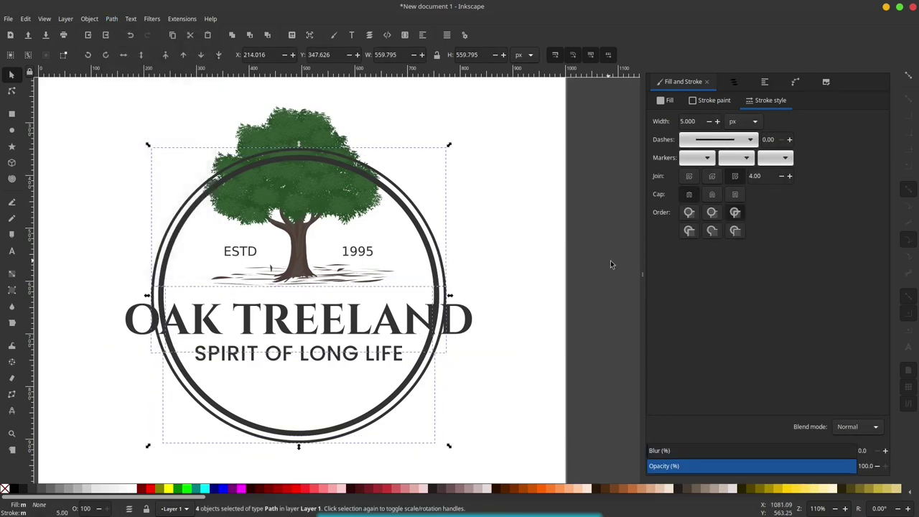
{"action": "key", "text": "Escape"}
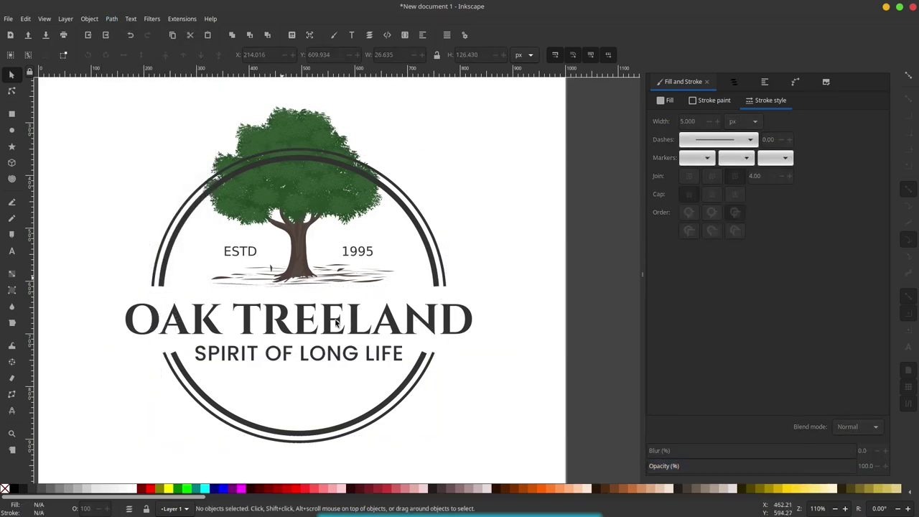
{"action": "left_click", "coordinate": [344, 352]}
{"action": "left_click_drag", "start_coordinate": [472, 360], "coordinate": [415, 361]}
Move the tree down inside the ring and re-centre the ESTD 1995 text
{"action": "key", "text": "Escape"}
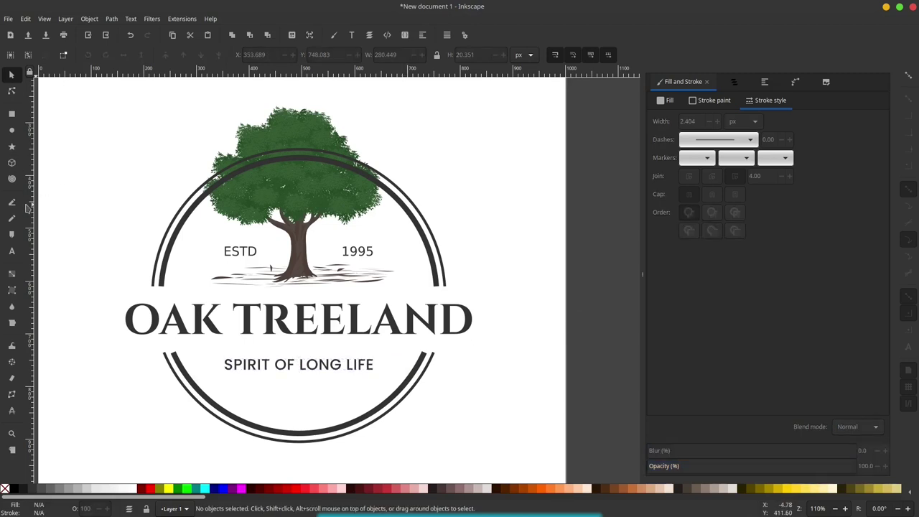
{"action": "key", "text": "ctrl+shift+a"}
{"action": "left_click", "coordinate": [359, 180]}
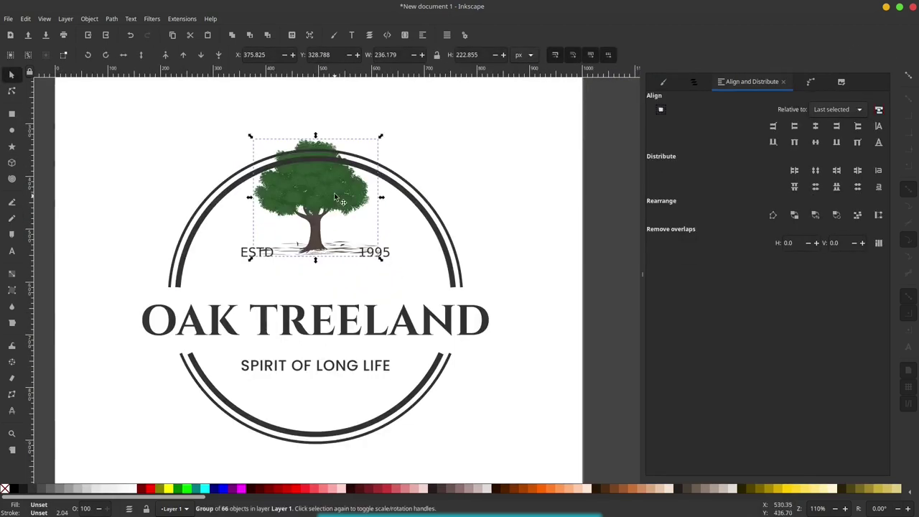
{"action": "left_click_drag", "start_coordinate": [334, 198], "coordinate": [330, 231]}
{"action": "key", "text": "t"}
{"action": "key", "text": "F1"}
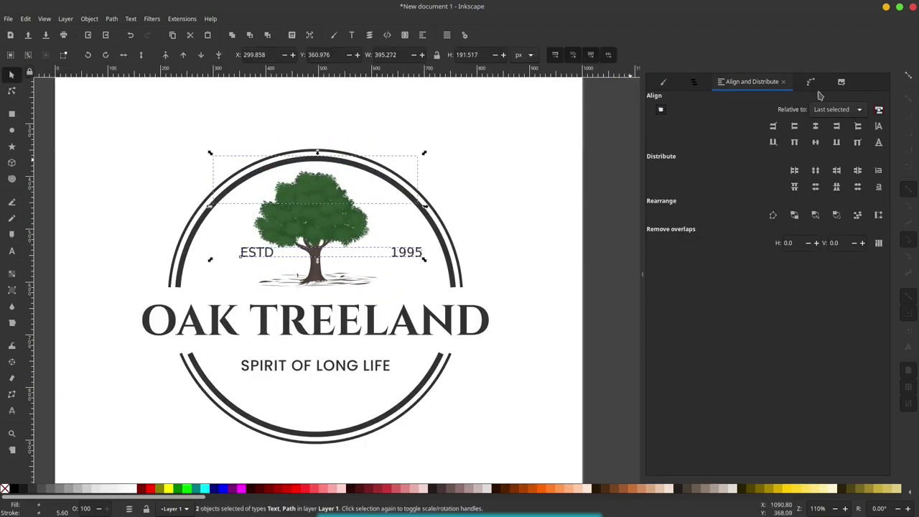
{"action": "left_click", "coordinate": [815, 125]}
{"action": "key", "text": "Escape"}
Draw straight horizontal lines closing the top and bottom ring openings
{"action": "left_click", "coordinate": [12, 202]}
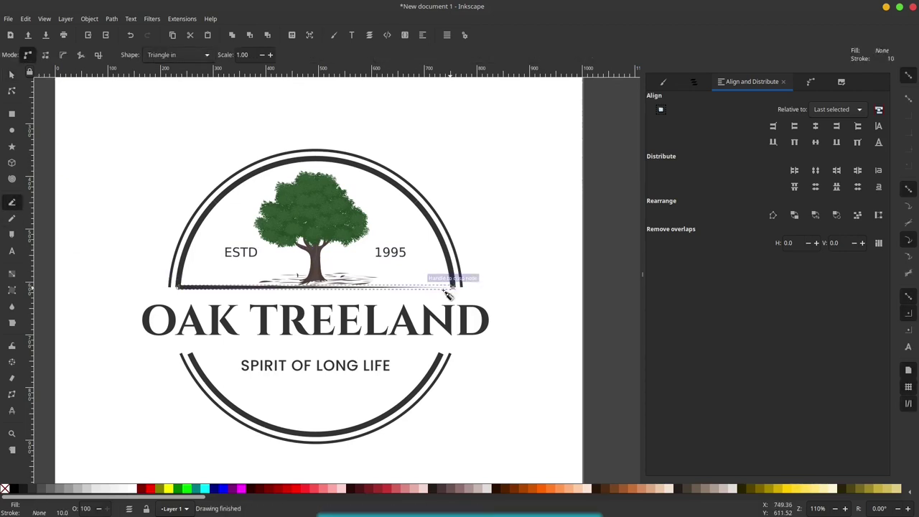
{"action": "left_click_drag", "start_coordinate": [172, 282], "coordinate": [463, 282]}
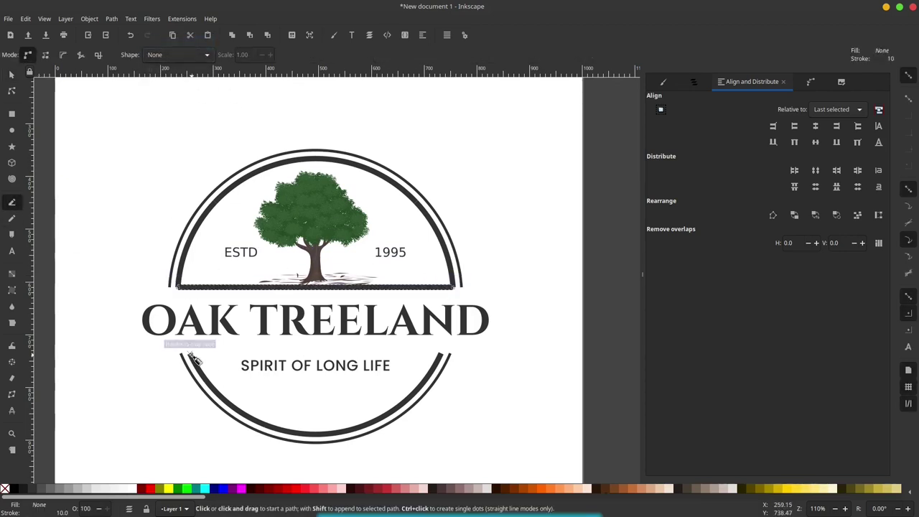
{"action": "left_click_drag", "start_coordinate": [184, 353], "coordinate": [449, 353]}
{"action": "key", "text": "s"}
{"action": "scroll", "coordinate": [293, 308], "scroll_direction": "down", "scroll_amount": 1, "text": "ctrl"}
{"action": "key", "text": "Escape"}
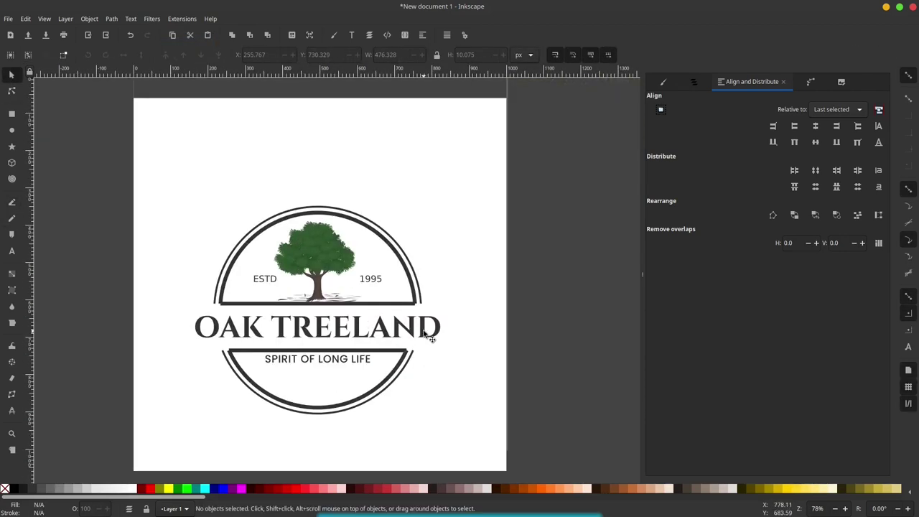
{"action": "scroll", "coordinate": [328, 365], "scroll_direction": "up", "scroll_amount": 3, "text": "ctrl"}
Node-edit the arcs, adding and dragging a node to reshape the top arch
{"action": "key", "text": "n"}
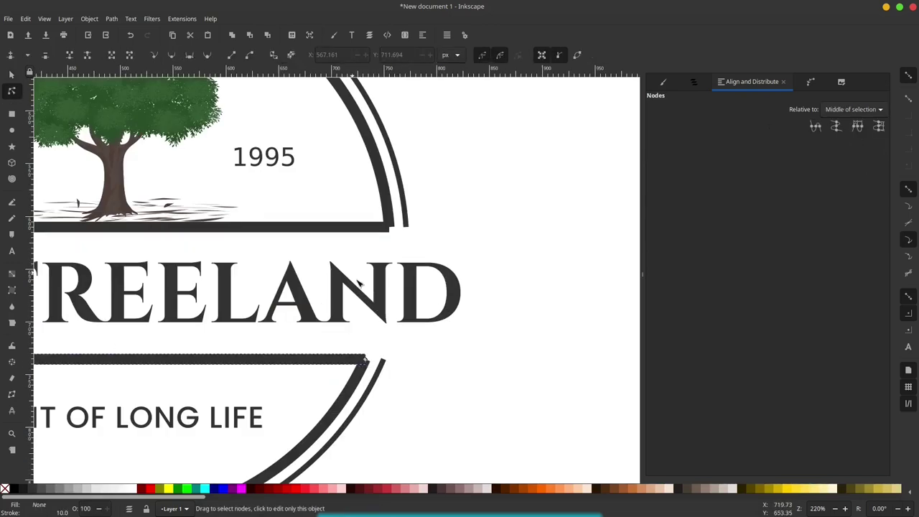
{"action": "left_click", "coordinate": [171, 396]}
{"action": "scroll", "coordinate": [171, 397], "scroll_direction": "down", "scroll_amount": 2, "text": "ctrl"}
{"action": "scroll", "coordinate": [171, 396], "scroll_direction": "up", "scroll_amount": 1, "text": "ctrl"}
{"action": "left_click", "coordinate": [495, 327]}
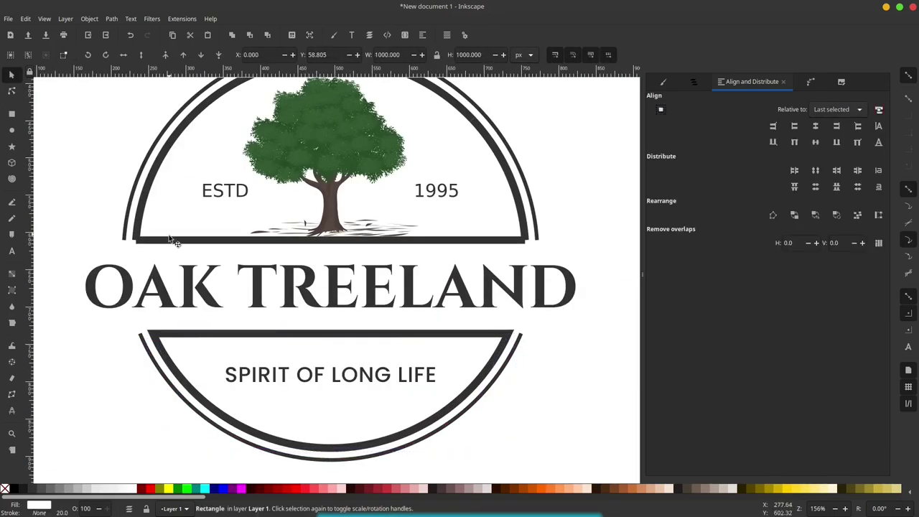
{"action": "left_click", "coordinate": [149, 195]}
{"action": "left_click", "coordinate": [70, 55]}
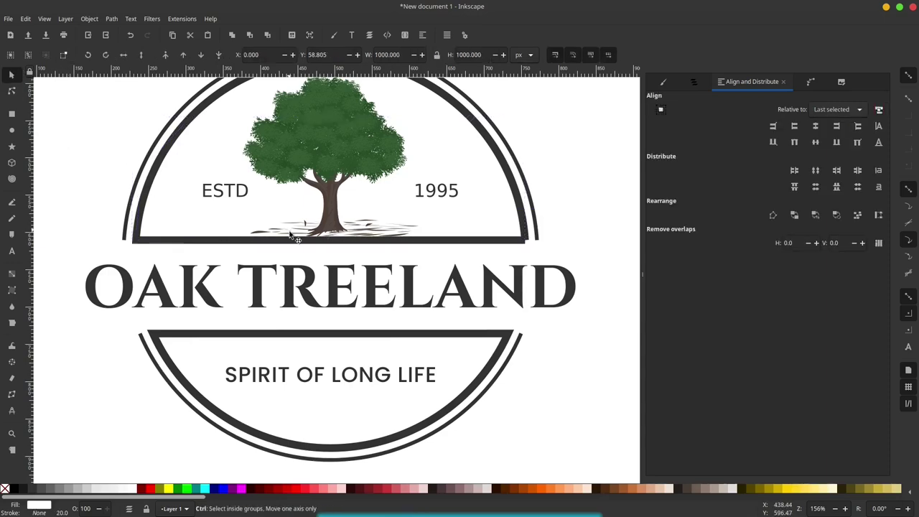
{"action": "left_click_drag", "start_coordinate": [530, 250], "coordinate": [460, 246]}
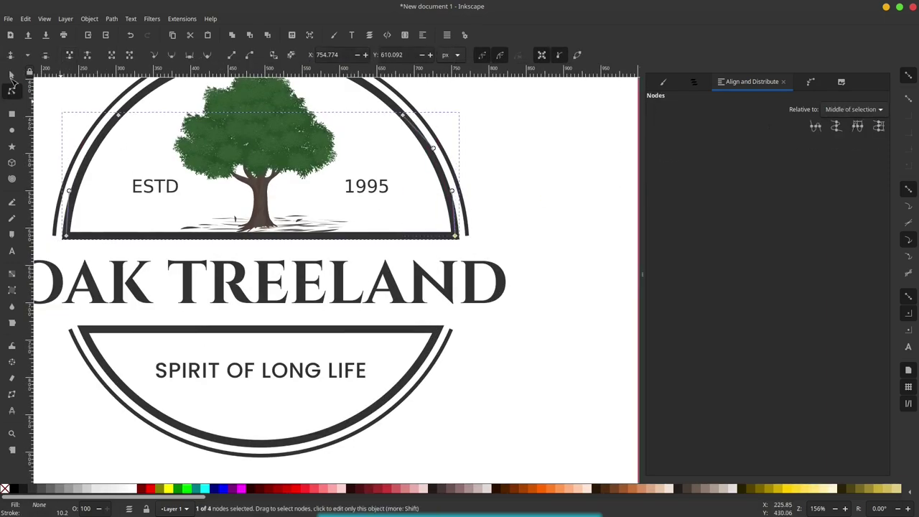
{"action": "key", "text": "s"}
{"action": "key", "text": "5"}
{"action": "left_click", "coordinate": [529, 263]}
Duplicate the oak twice, shrinking the copies to about half size and placing one at the left
{"action": "left_click", "coordinate": [416, 211]}
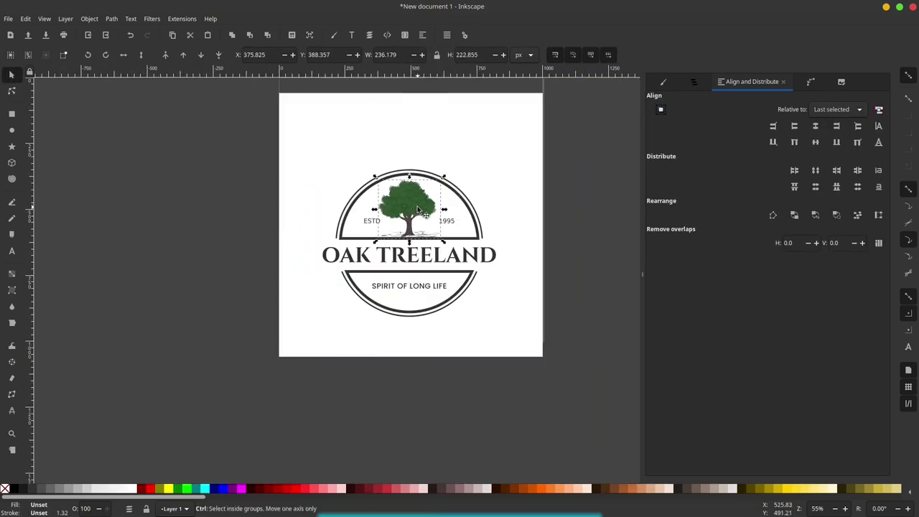
{"action": "scroll", "coordinate": [426, 207], "scroll_direction": "up", "scroll_amount": 2}
{"action": "key", "text": "ctrl+d"}
{"action": "mouse_move", "coordinate": [329, 151]}
{"action": "left_mouse_down"}
{"action": "mouse_move", "coordinate": [388, 204]}
{"action": "mouse_move", "coordinate": [451, 214]}
{"action": "left_mouse_up"}
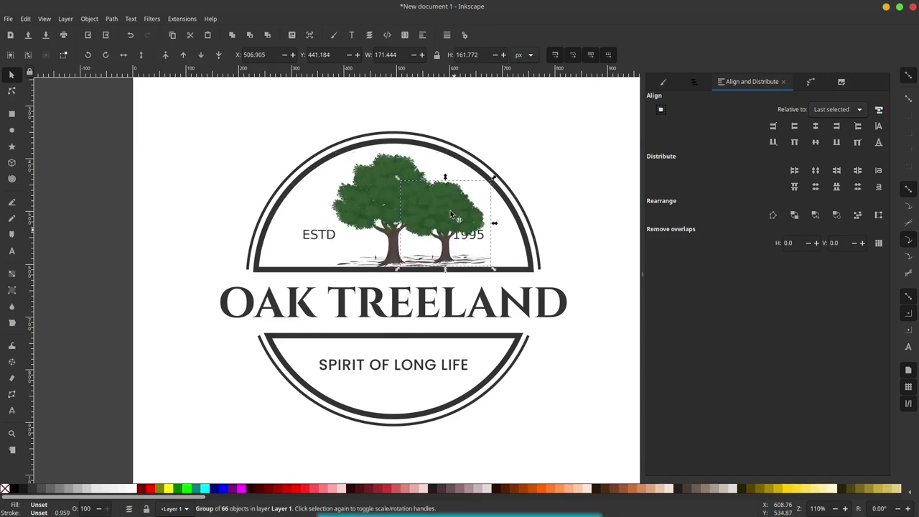
{"action": "key", "text": "ctrl+d"}
{"action": "left_click_drag", "start_coordinate": [474, 216], "coordinate": [399, 189]}
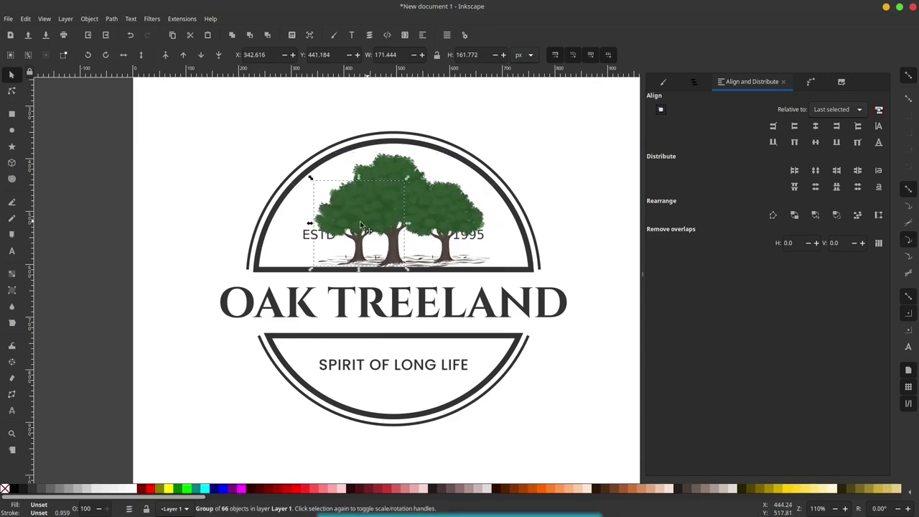
{"action": "left_click", "coordinate": [386, 190]}
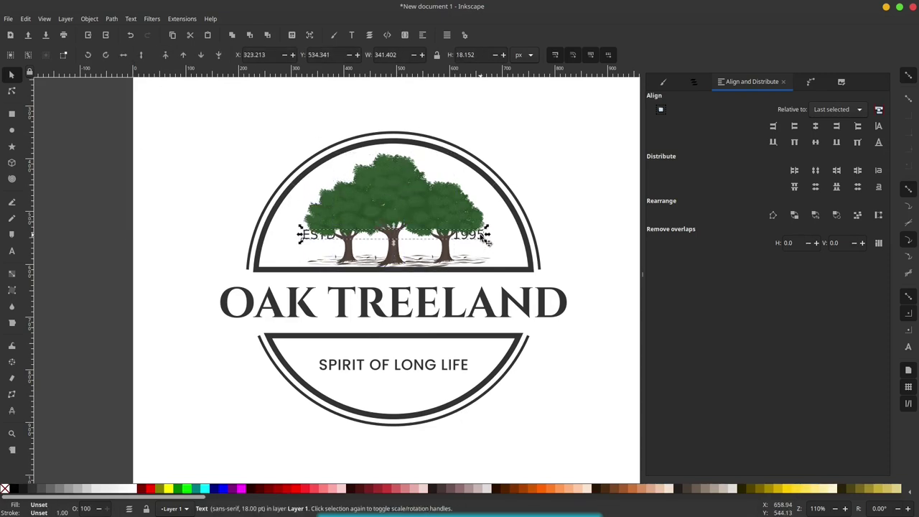
Move ESTD 1995 into the lower band, tighten its gap, and enlarge the tagline
{"action": "left_click_drag", "start_coordinate": [483, 245], "coordinate": [474, 373]}
{"action": "double_click", "coordinate": [459, 373]}
{"action": "left_click_drag", "start_coordinate": [340, 379], "coordinate": [511, 379]}
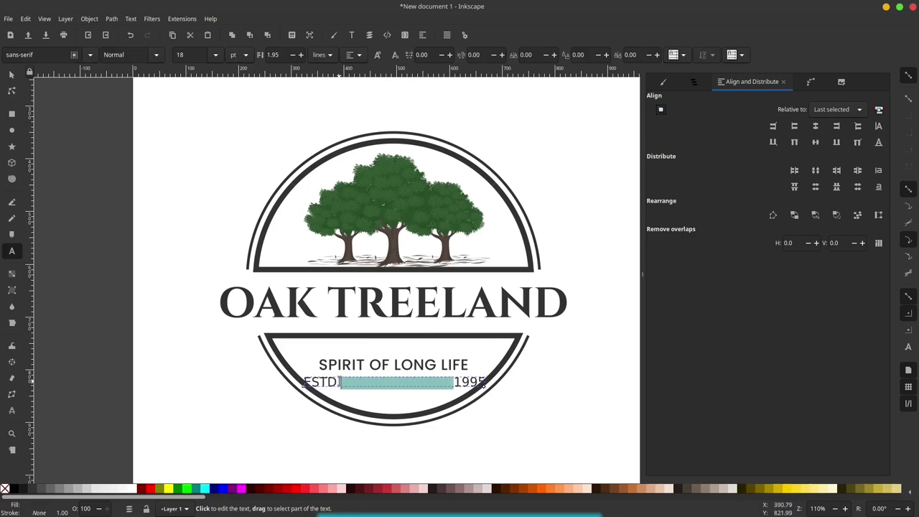
{"action": "left_click", "coordinate": [11, 75]}
{"action": "left_click", "coordinate": [394, 365]}
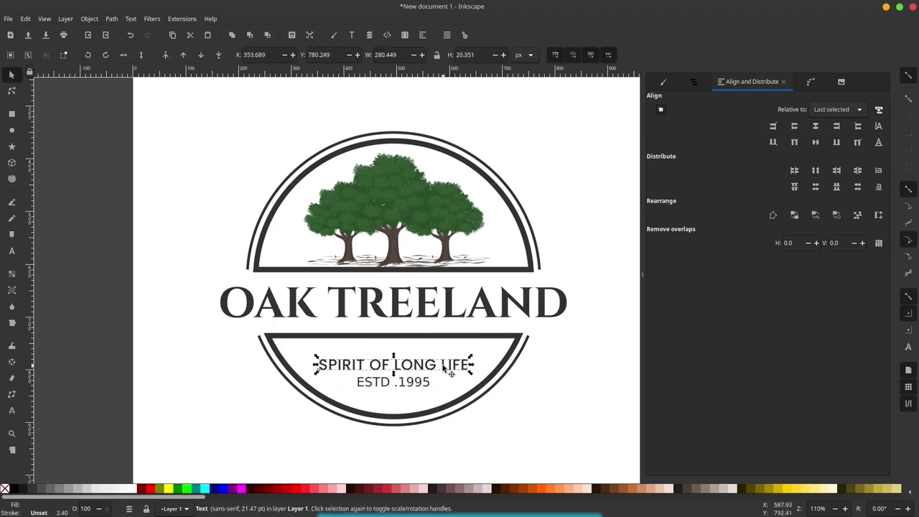
{"action": "left_click_drag", "start_coordinate": [479, 349], "coordinate": [489, 365]}
Cut a curved arc under ESTD .1995 by subtracting an ellipse from the lower band
{"action": "key", "text": "e"}
{"action": "scroll", "coordinate": [310, 302], "scroll_direction": "down", "scroll_amount": 2}
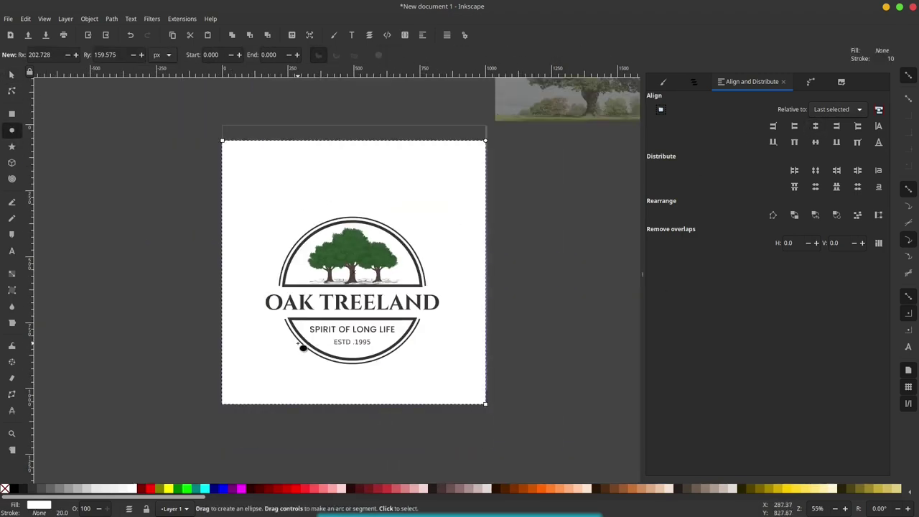
{"action": "left_click_drag", "start_coordinate": [296, 344], "coordinate": [394, 403]}
{"action": "key", "text": "s"}
{"action": "scroll", "coordinate": [396, 360], "scroll_direction": "up", "scroll_amount": 2}
{"action": "left_click_drag", "start_coordinate": [339, 363], "coordinate": [352, 349]}
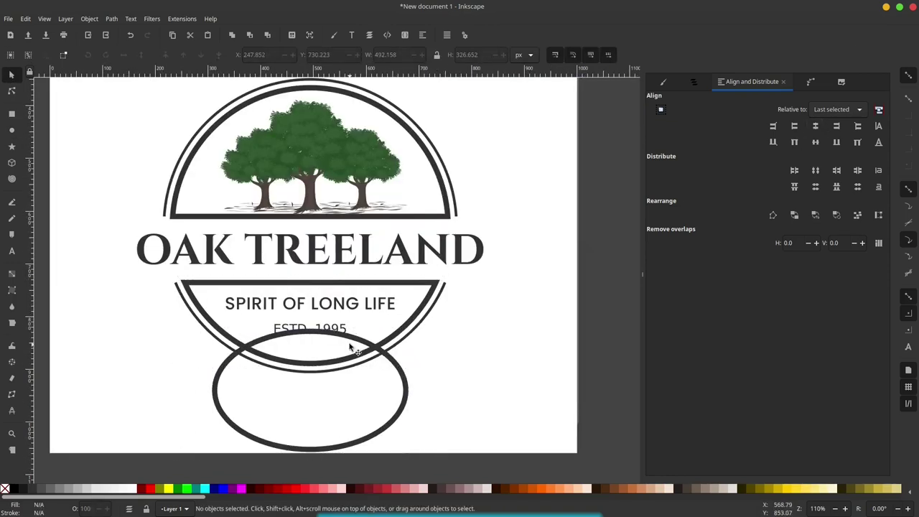
{"action": "left_click", "coordinate": [431, 301]}
{"action": "right_click", "coordinate": [431, 302]}
{"action": "left_click", "coordinate": [412, 390], "text": "shift"}
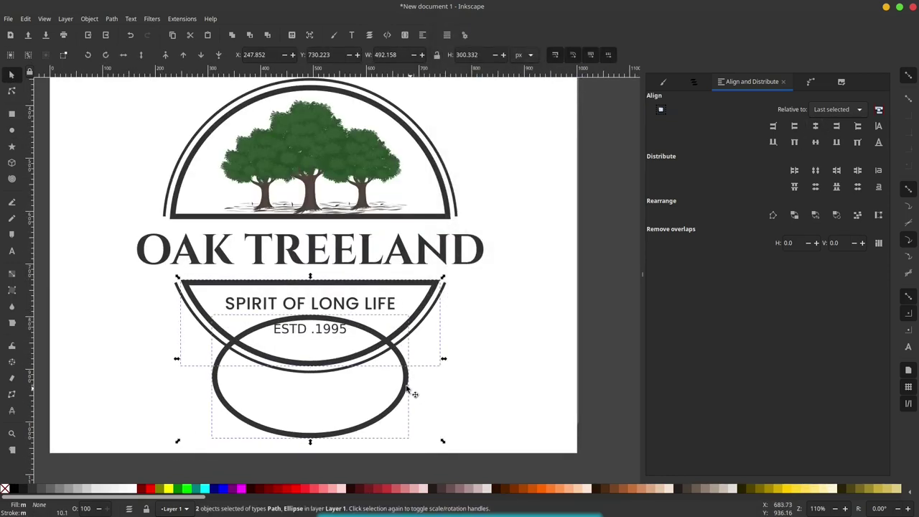
{"action": "left_click", "coordinate": [112, 19]}
{"action": "key", "text": "ctrl+minus"}
{"action": "left_click", "coordinate": [404, 390]}
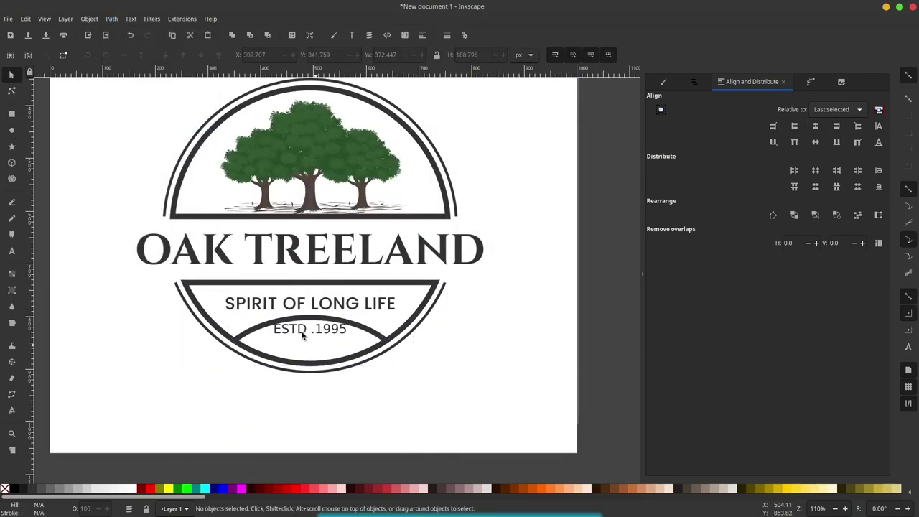
Narrow the OAK TREELAND title to about 566 px so it fits the ring
{"action": "left_click", "coordinate": [302, 336]}
{"action": "scroll", "coordinate": [513, 324], "scroll_direction": "down", "scroll_amount": 1}
{"action": "left_click", "coordinate": [431, 317]}
{"action": "left_click_drag", "start_coordinate": [506, 317], "coordinate": [486, 324]}
{"action": "left_click", "coordinate": [548, 318]}
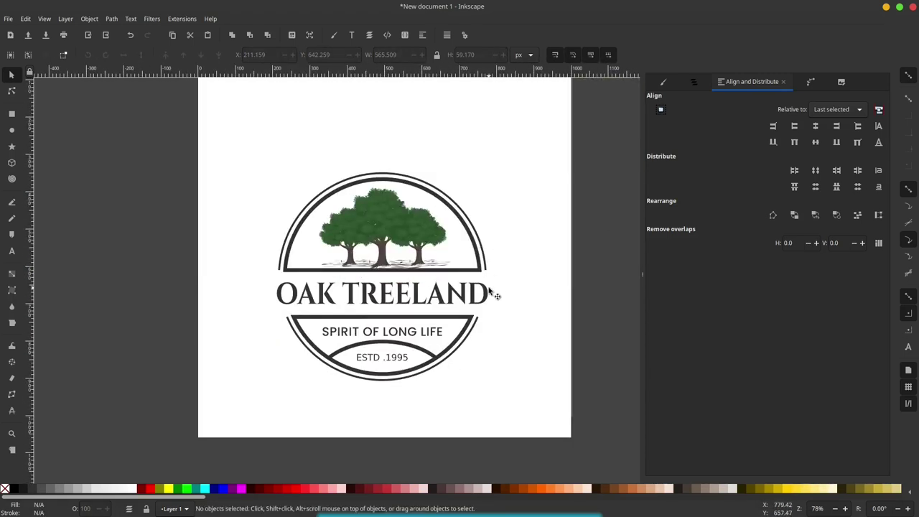